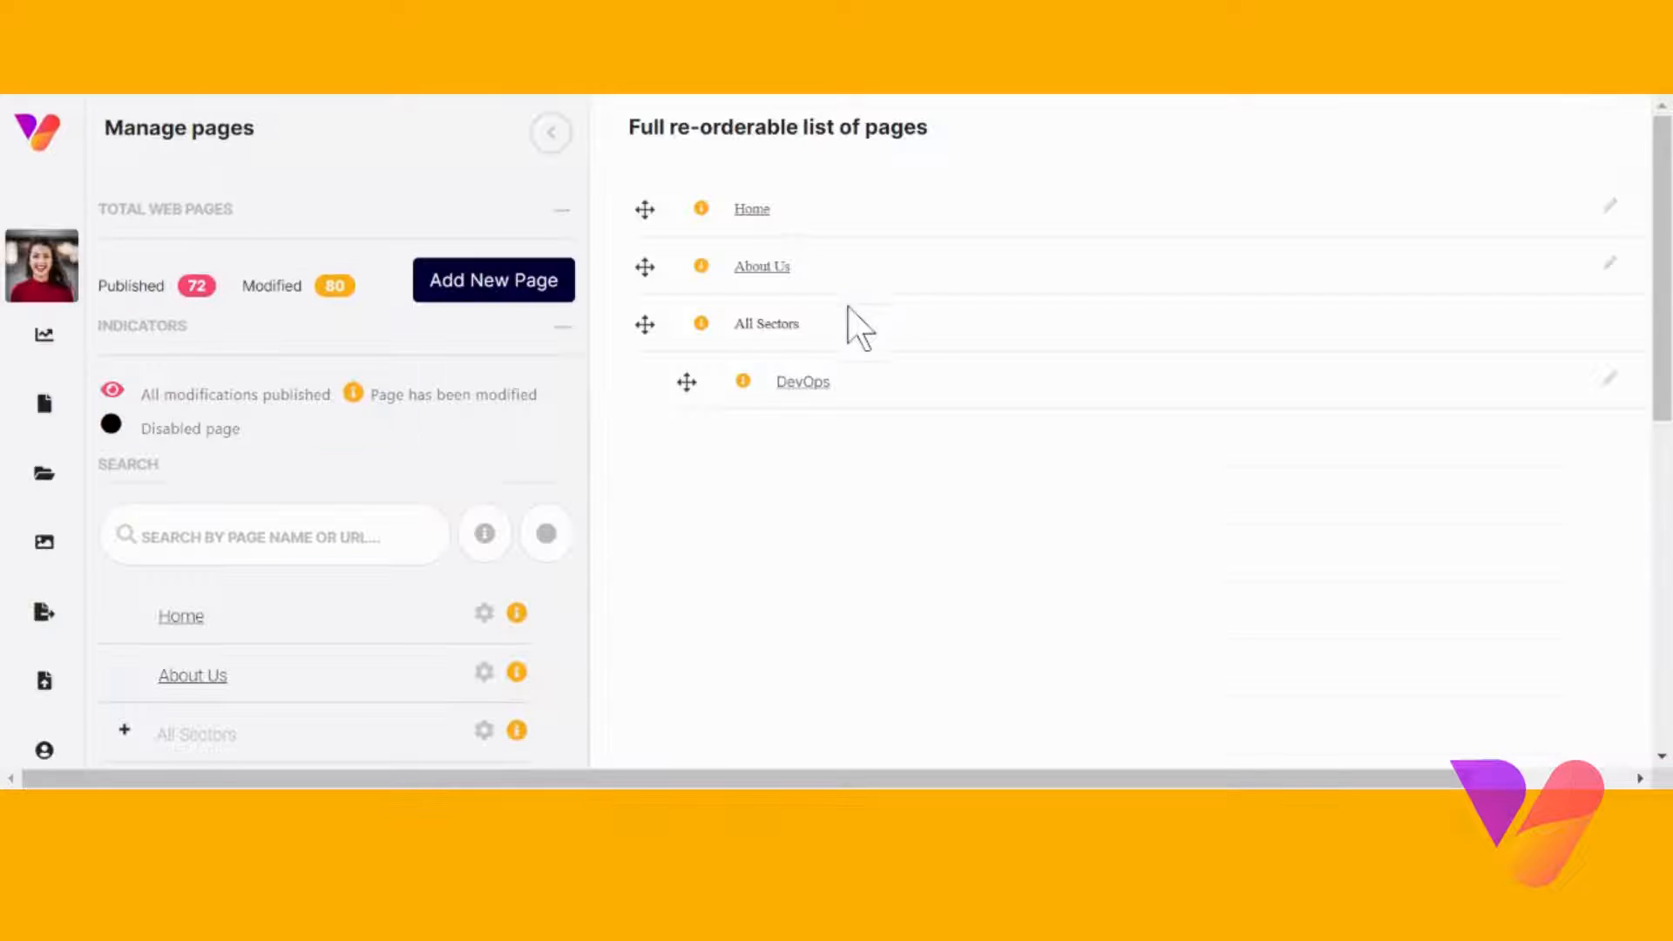
# Search the page list for "emb" and open the page Embedding videos in CMS.
pyautogui.write('emb')
pyautogui.scroll(-1, 331, 545)
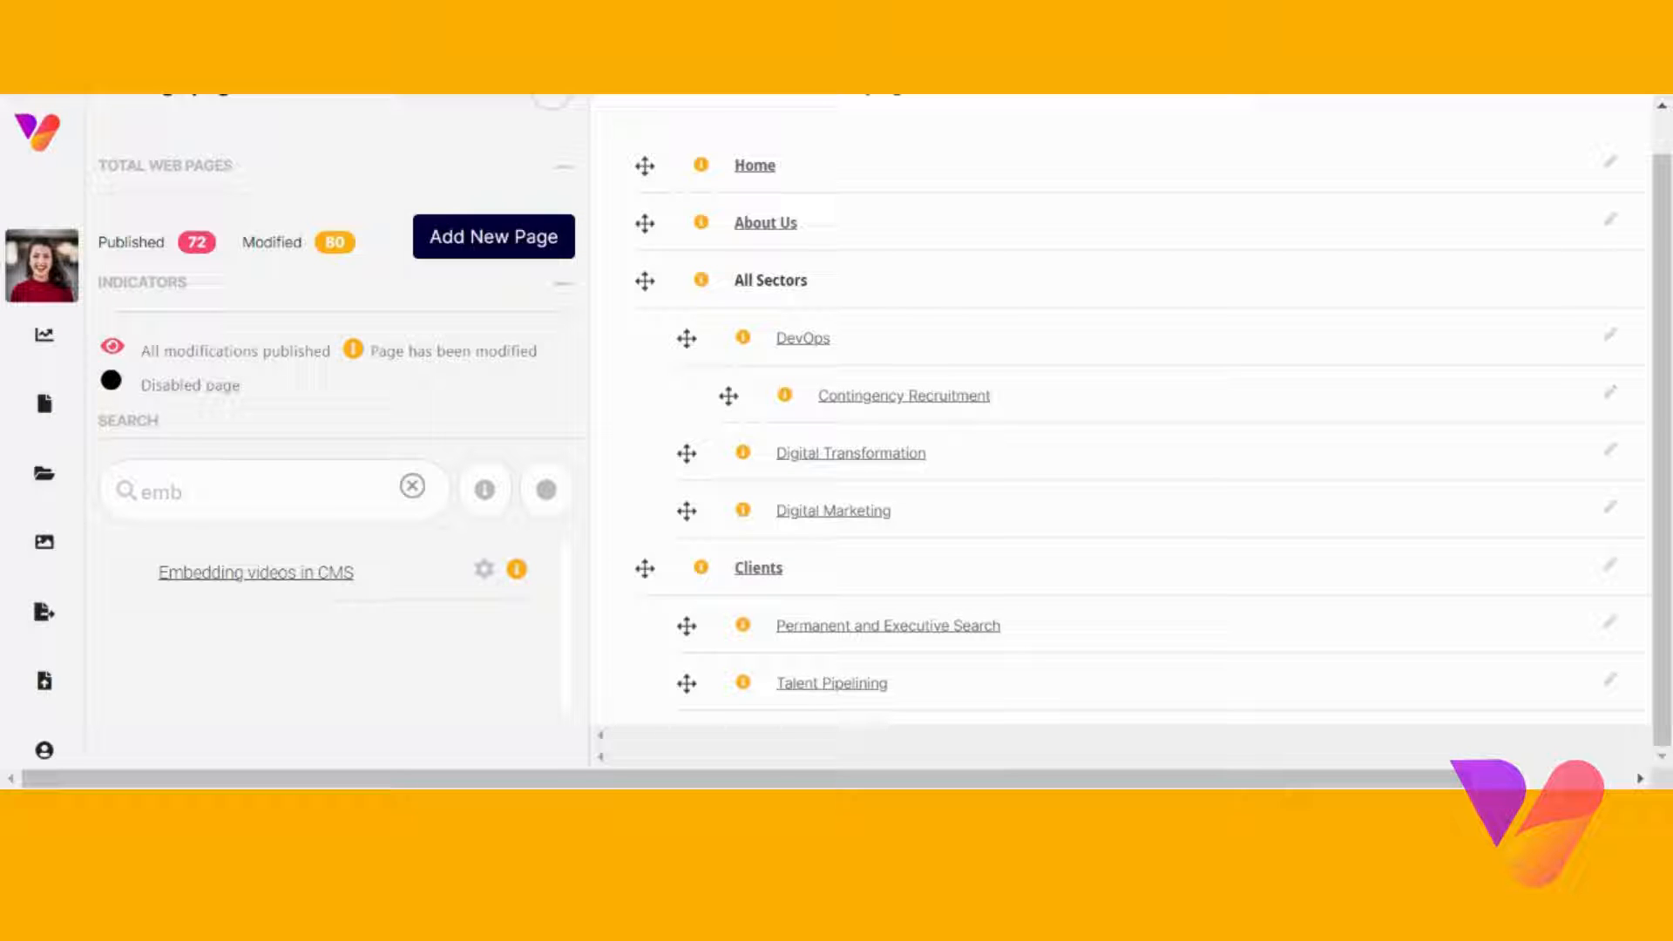
pyautogui.click(300, 573)
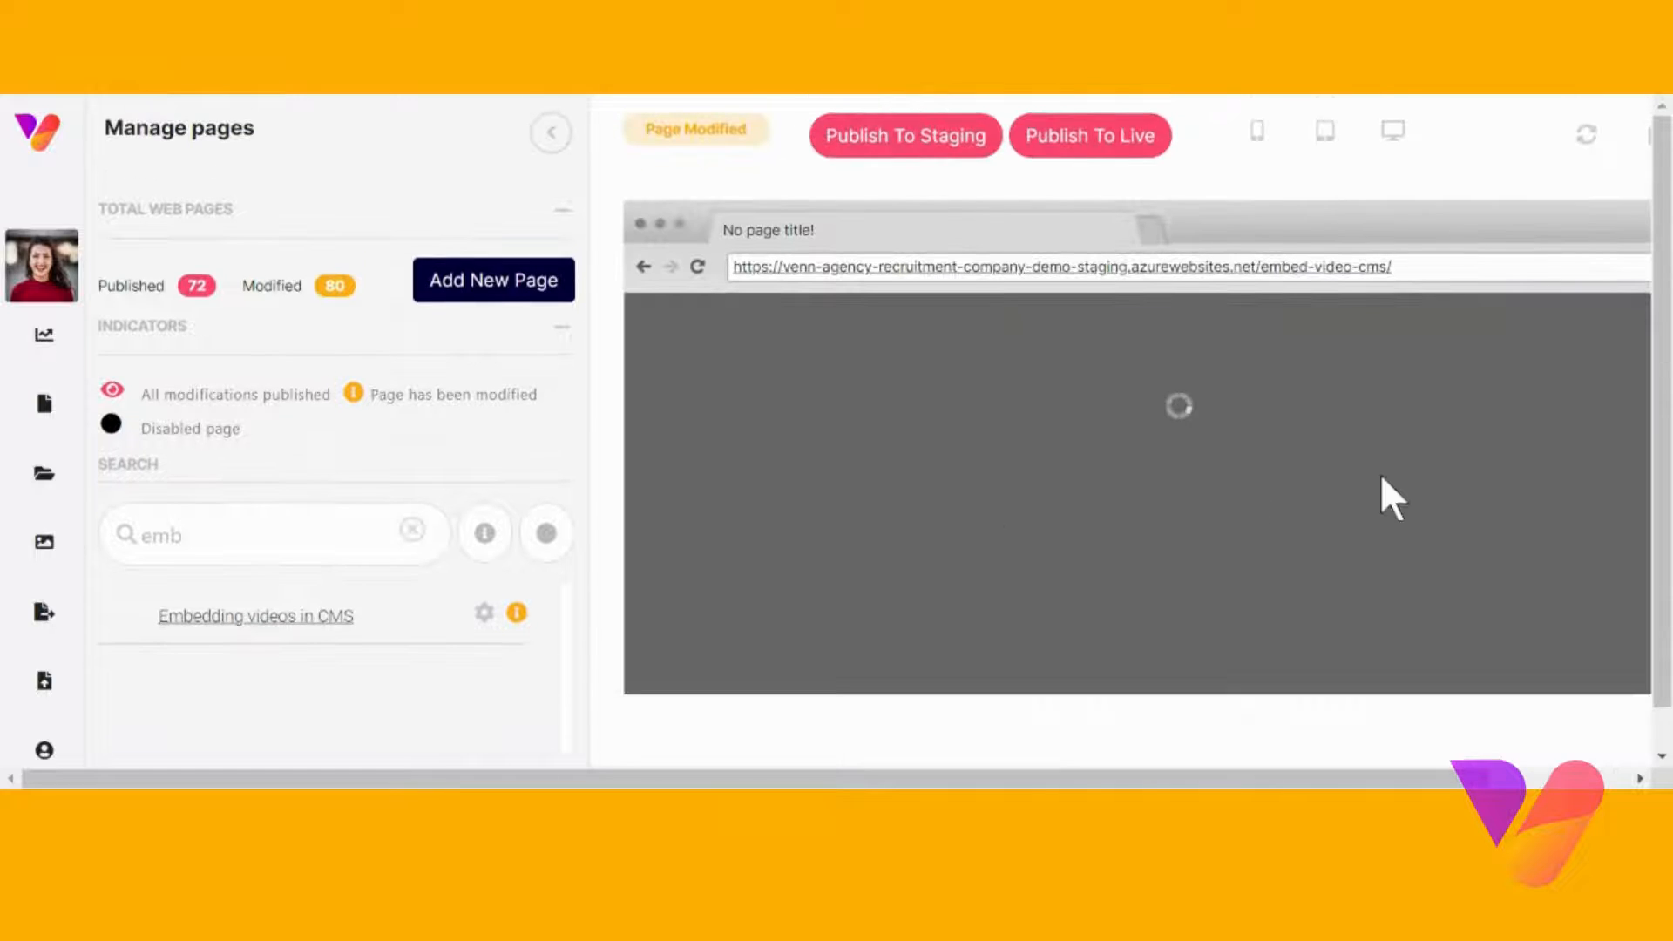
# Look through the page preview at the hero banner, the contained video and the MP4 module, returning to the hero banner.
pyautogui.scroll(-1, 1382, 488)
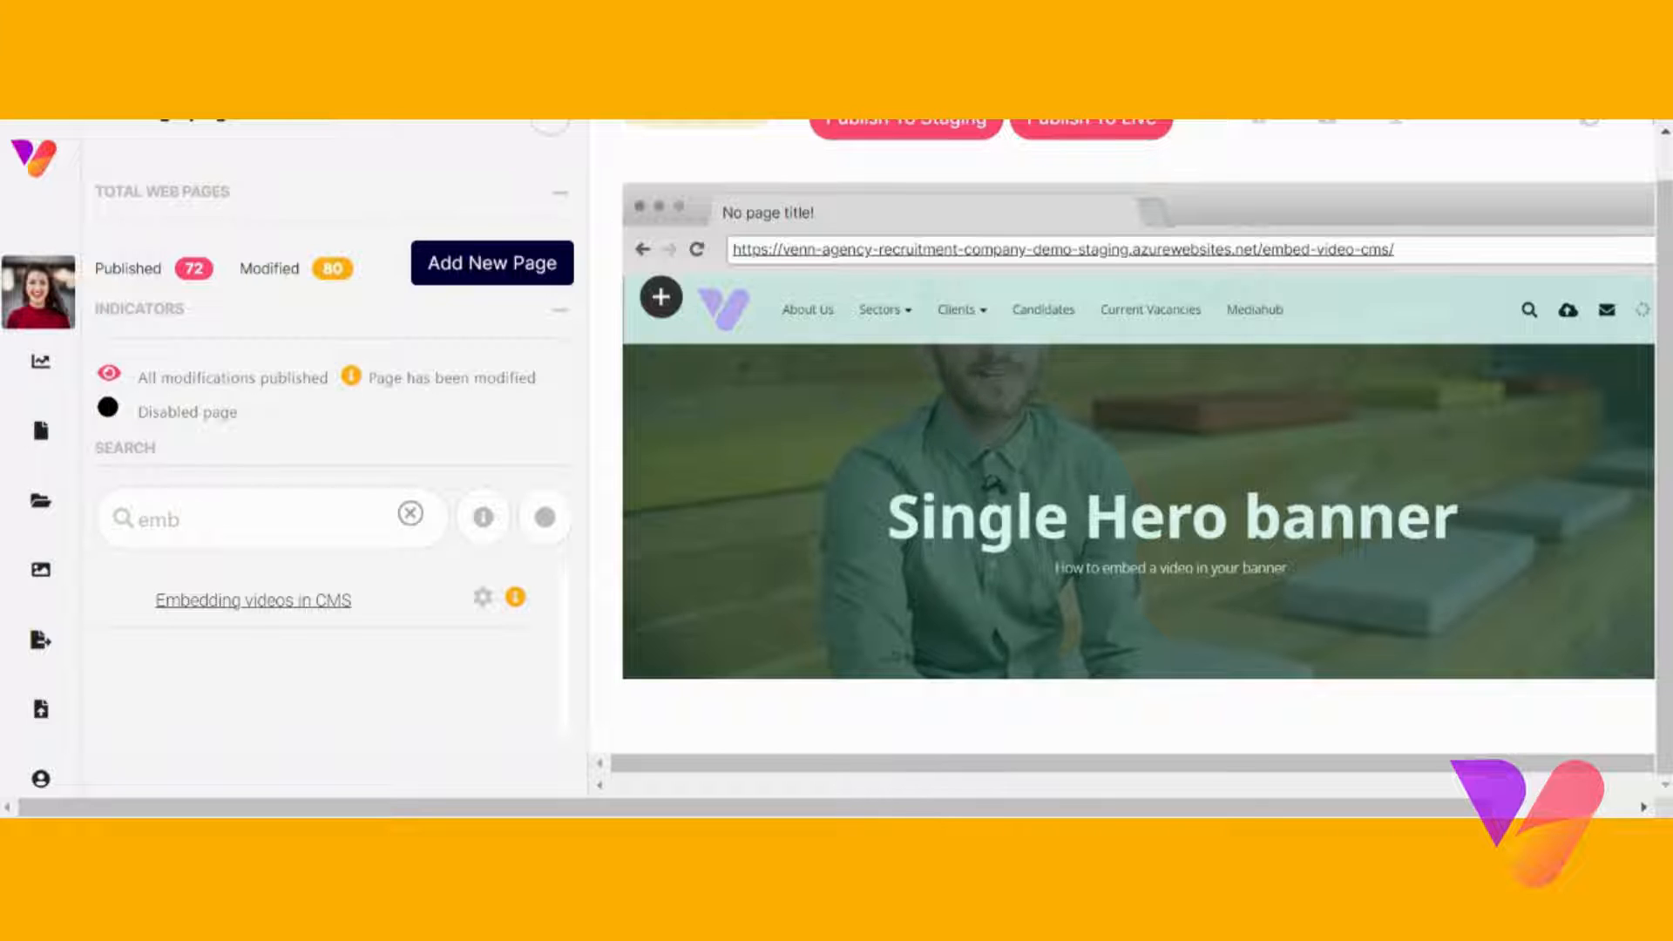
pyautogui.scroll(-1, 1305, 458)
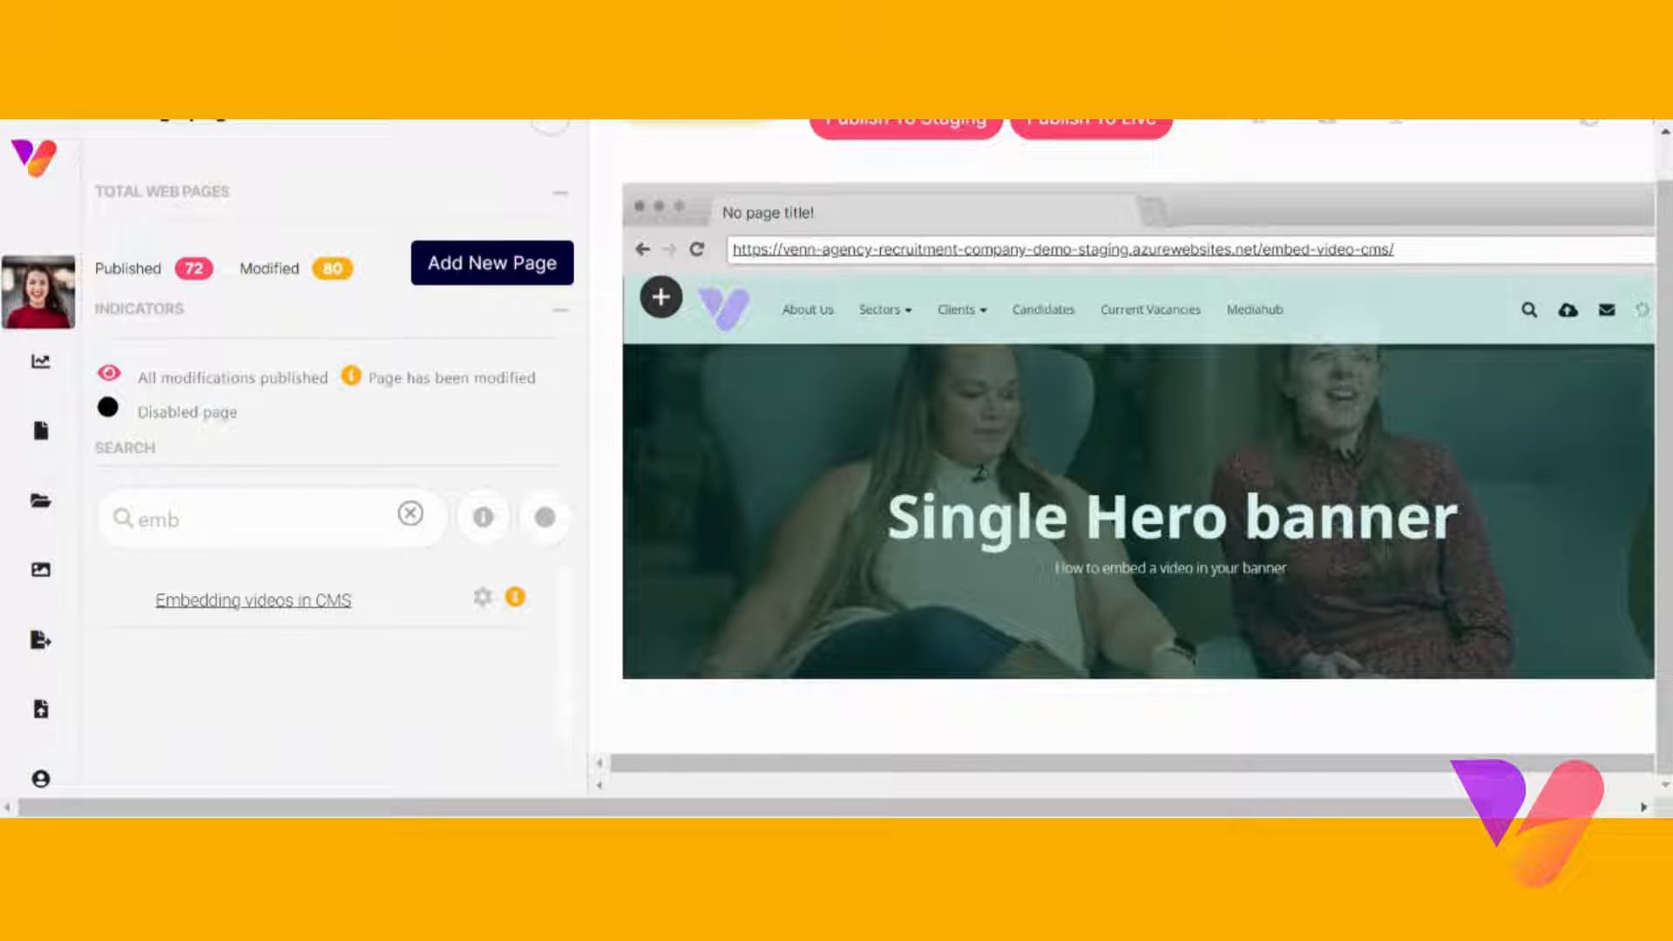
pyautogui.scroll(-4, 1304, 457)
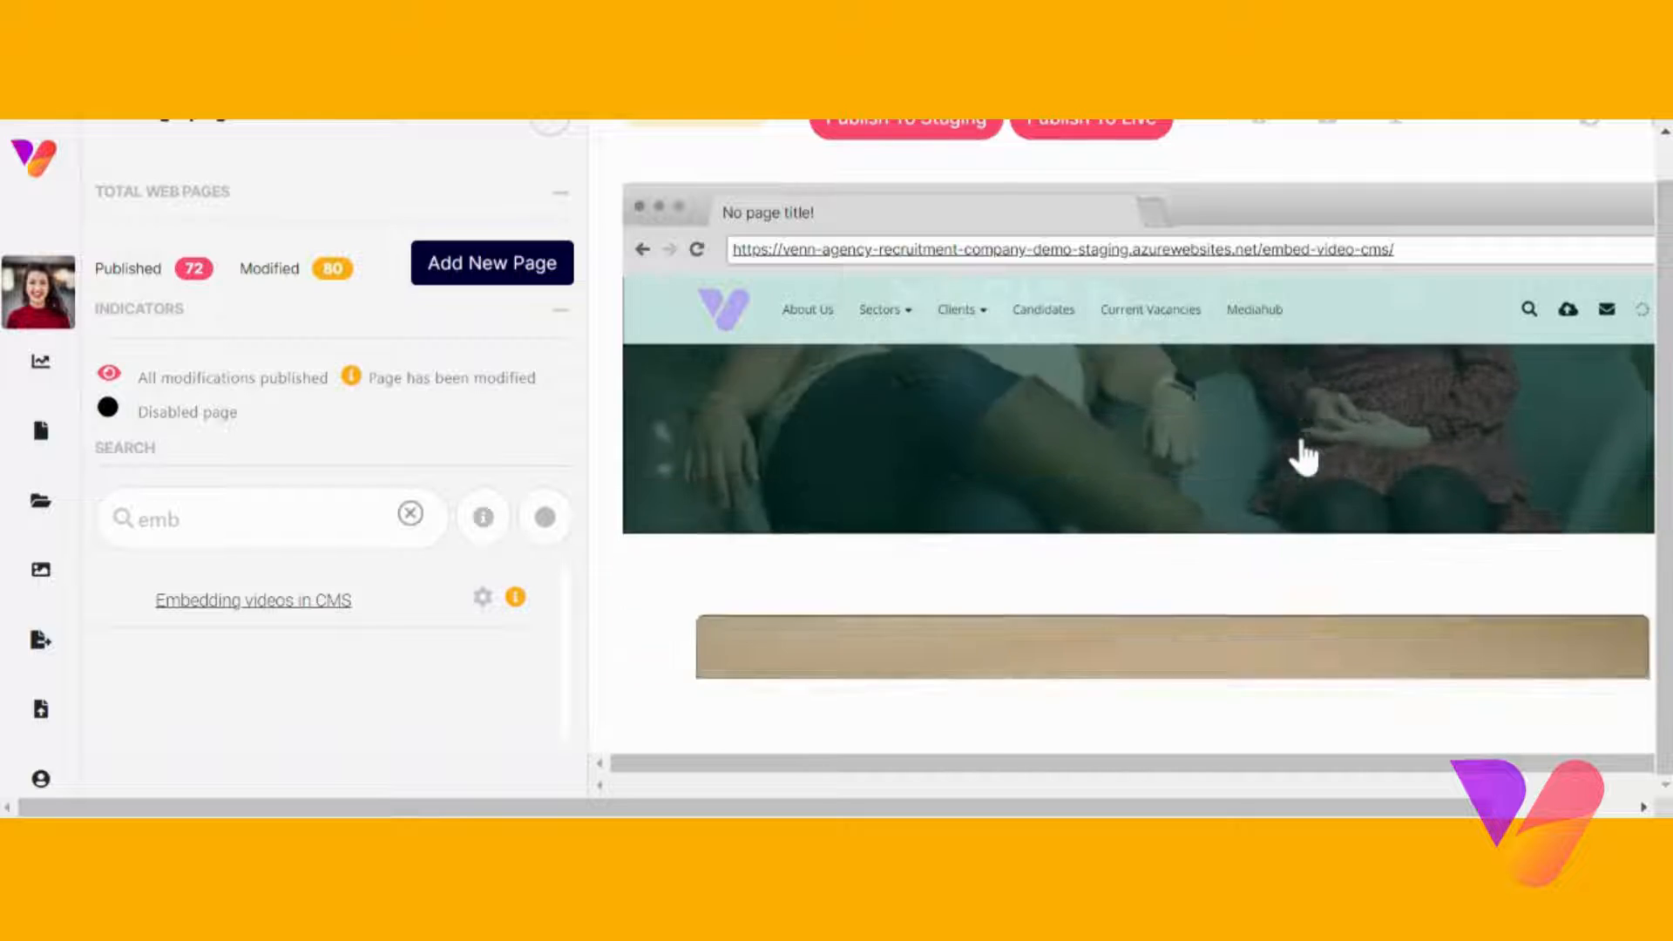
pyautogui.scroll(-2, 1305, 458)
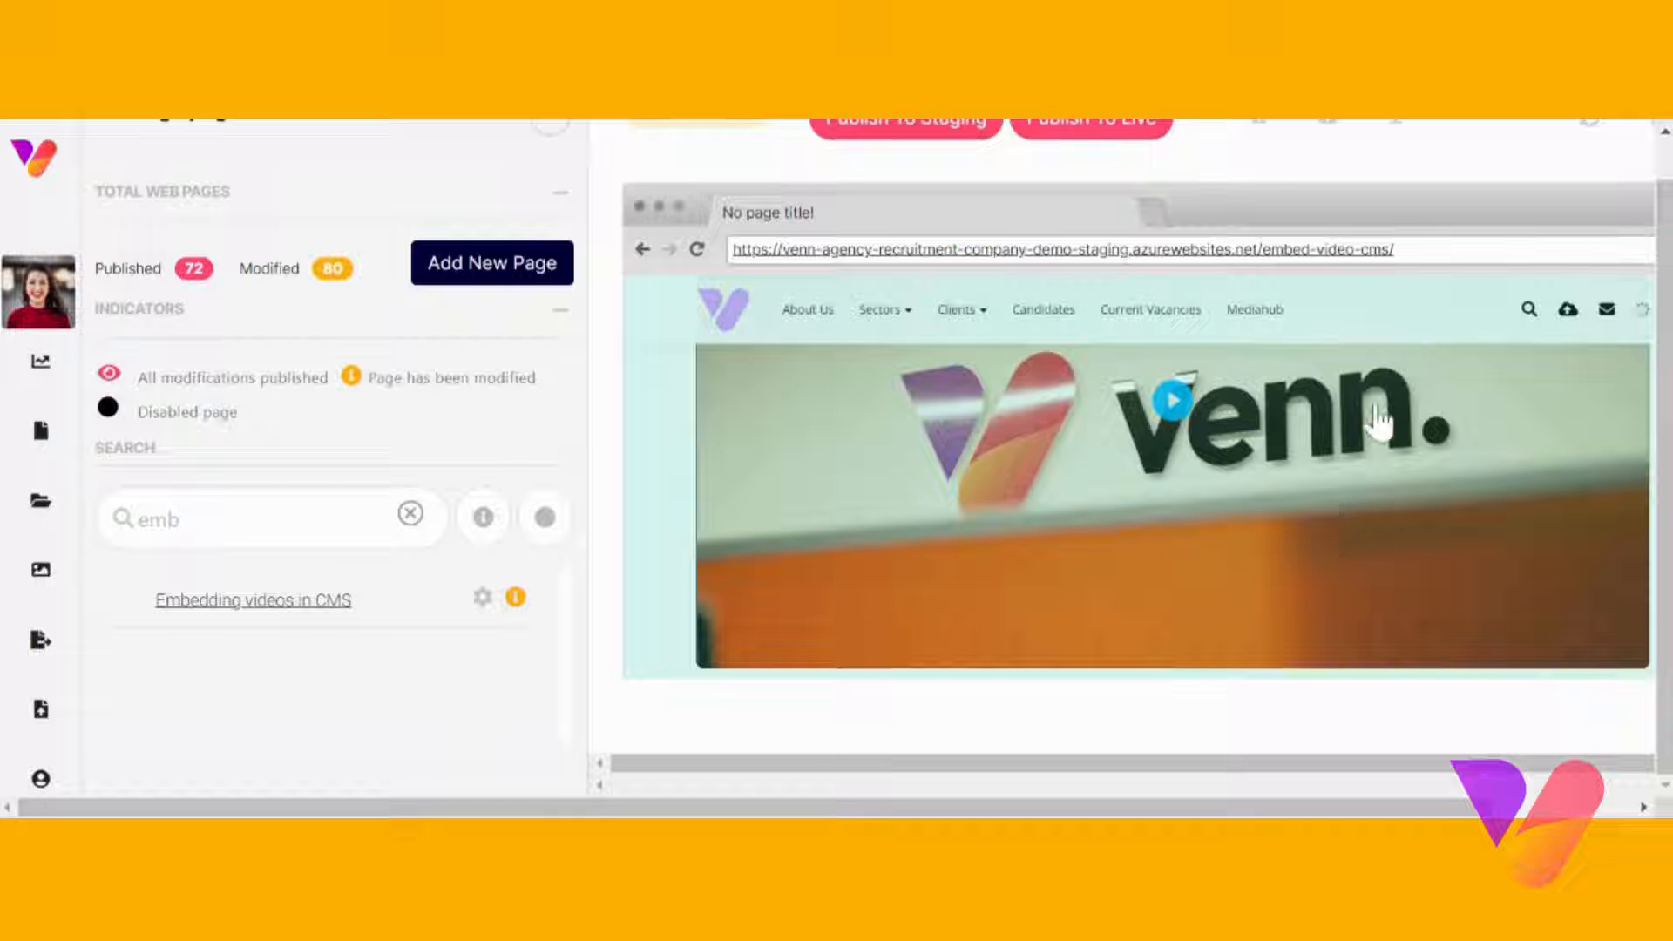
pyautogui.scroll(-1, 1339, 516)
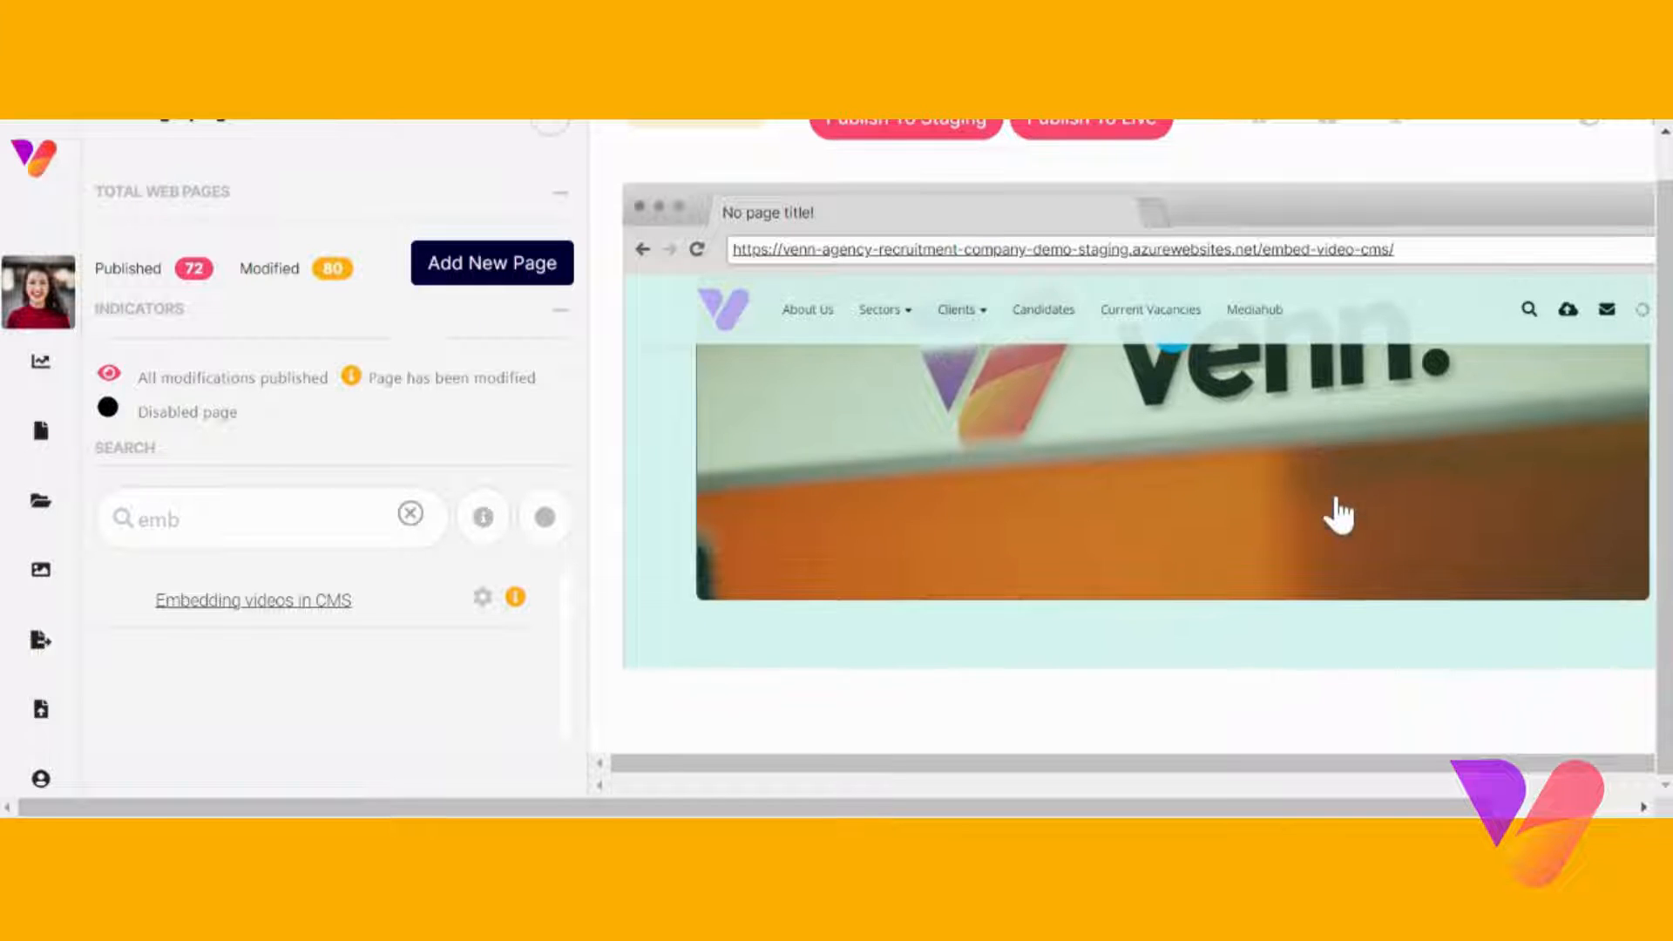
pyautogui.scroll(-3, 1340, 516)
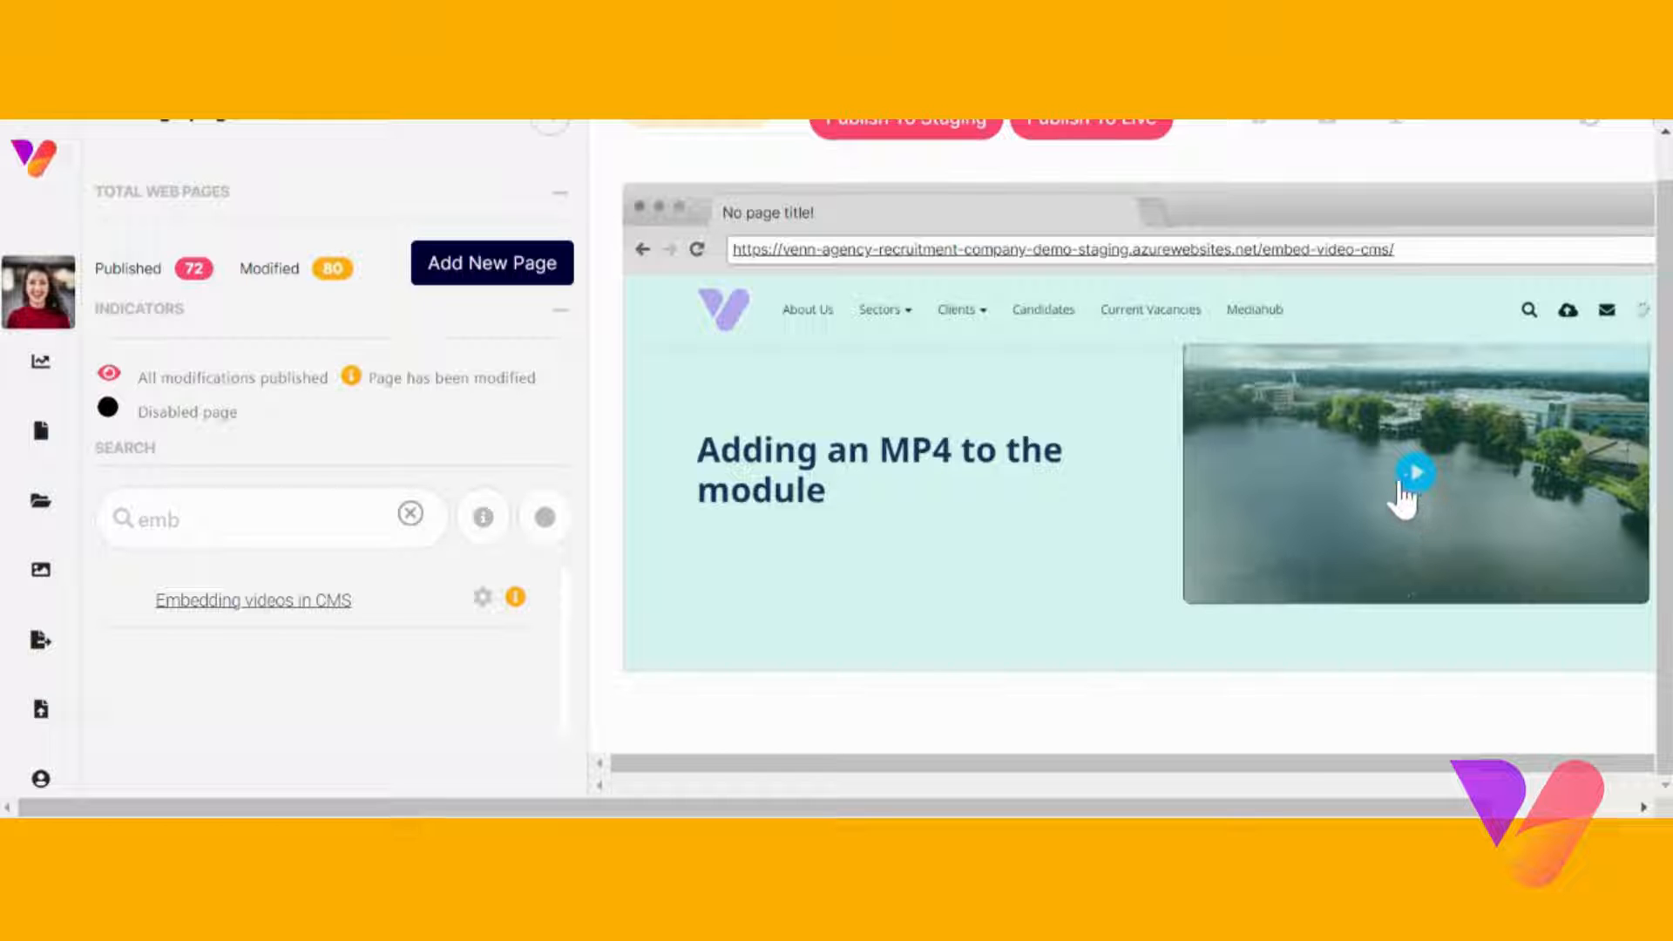
pyautogui.scroll(5, 1399, 497)
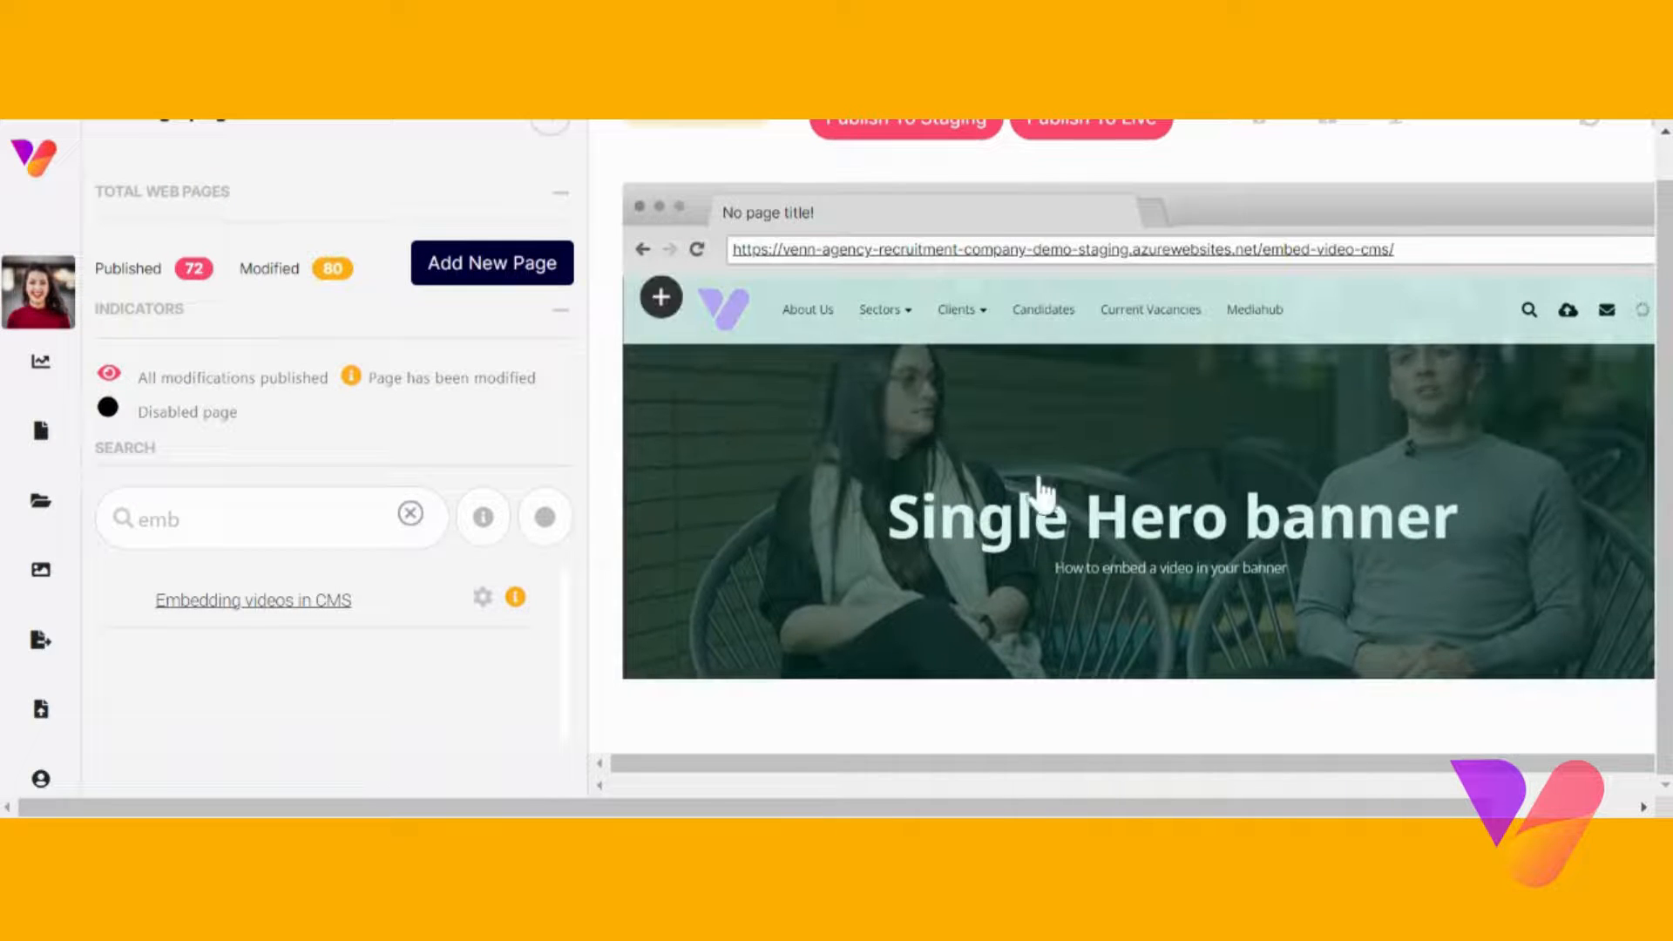
# Open the Single Hero banner module for editing and bring its settings and module name into view.
pyautogui.moveTo(912, 436)
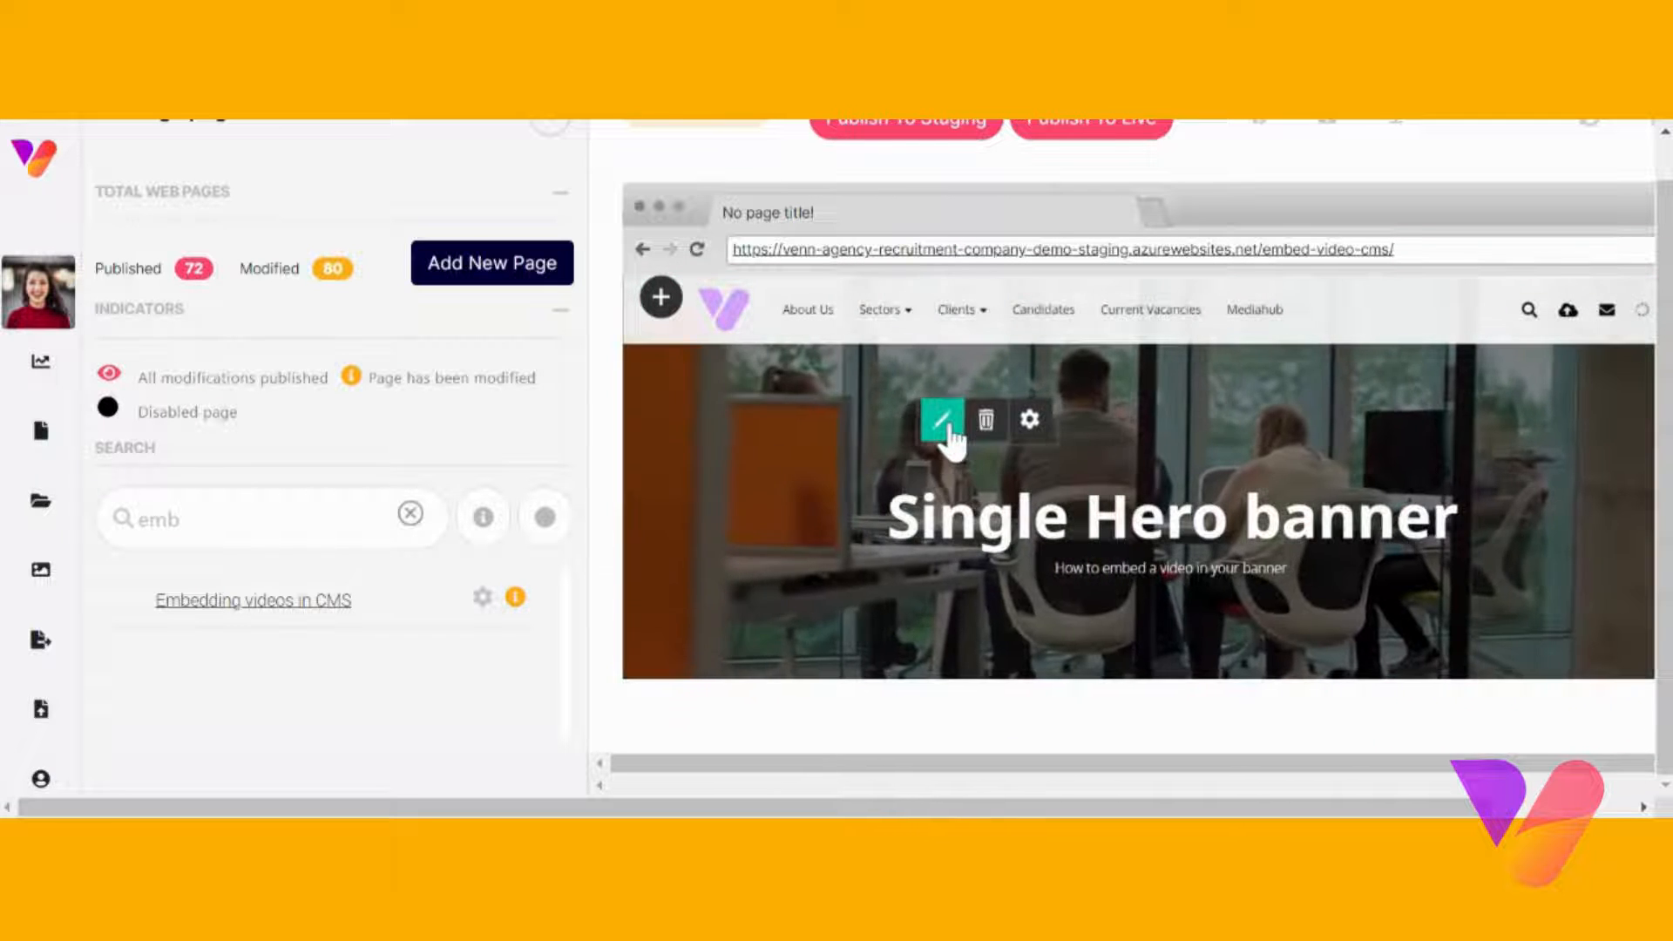
pyautogui.click(944, 426)
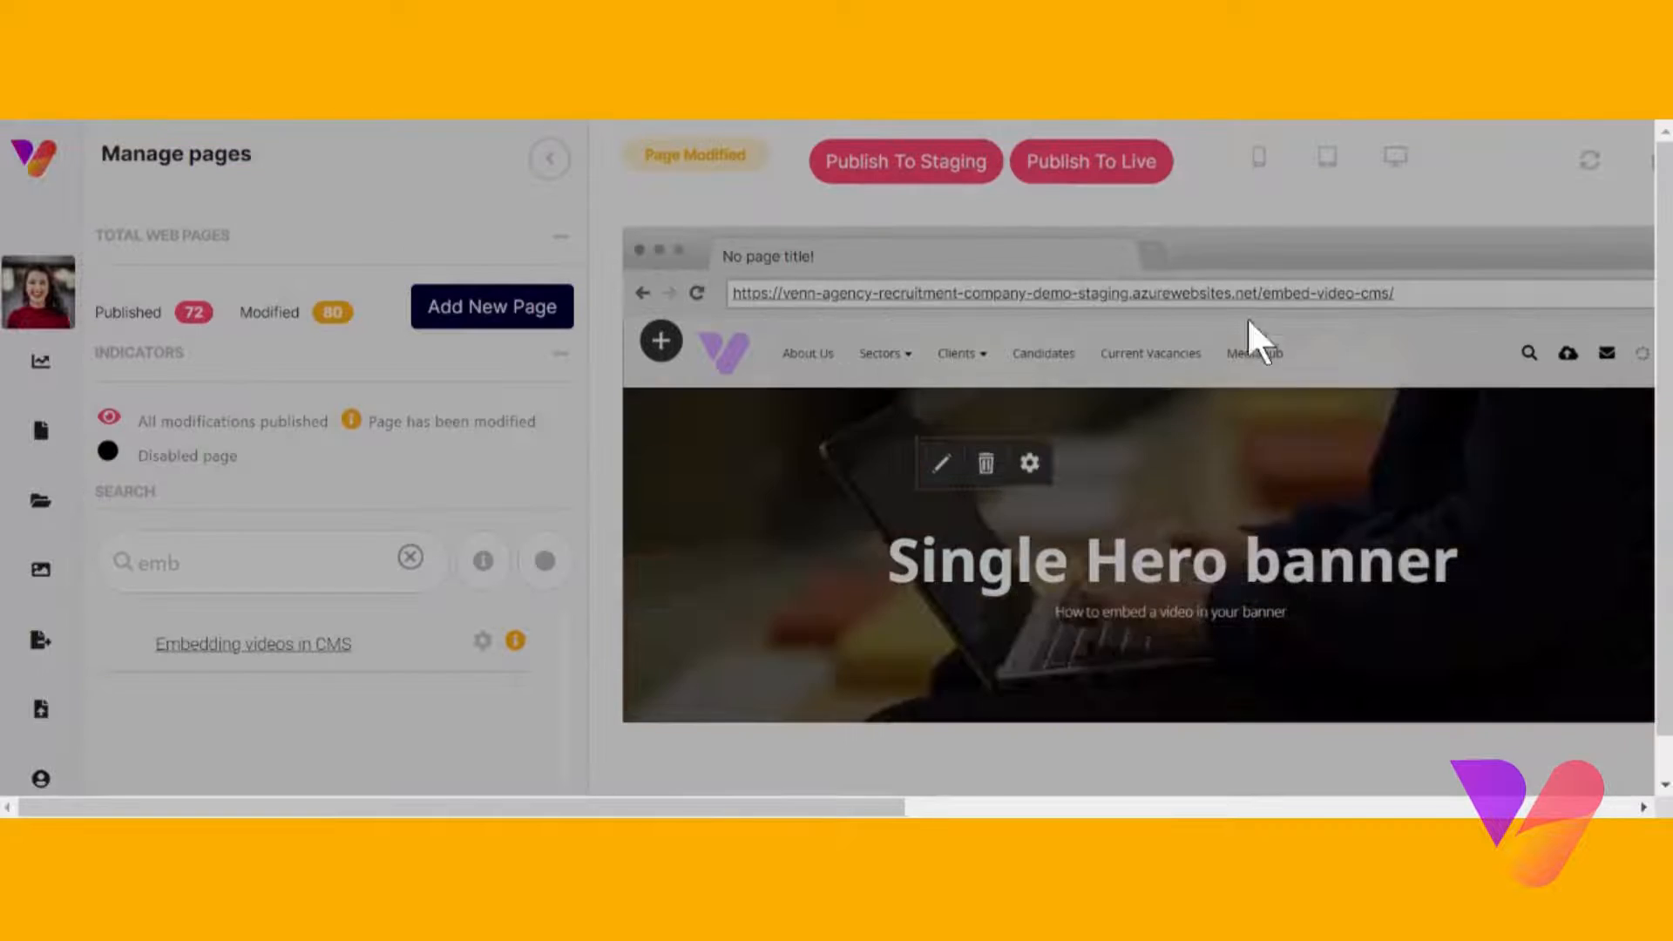
pyautogui.moveTo(734, 810); pyautogui.dragTo(1502, 800)
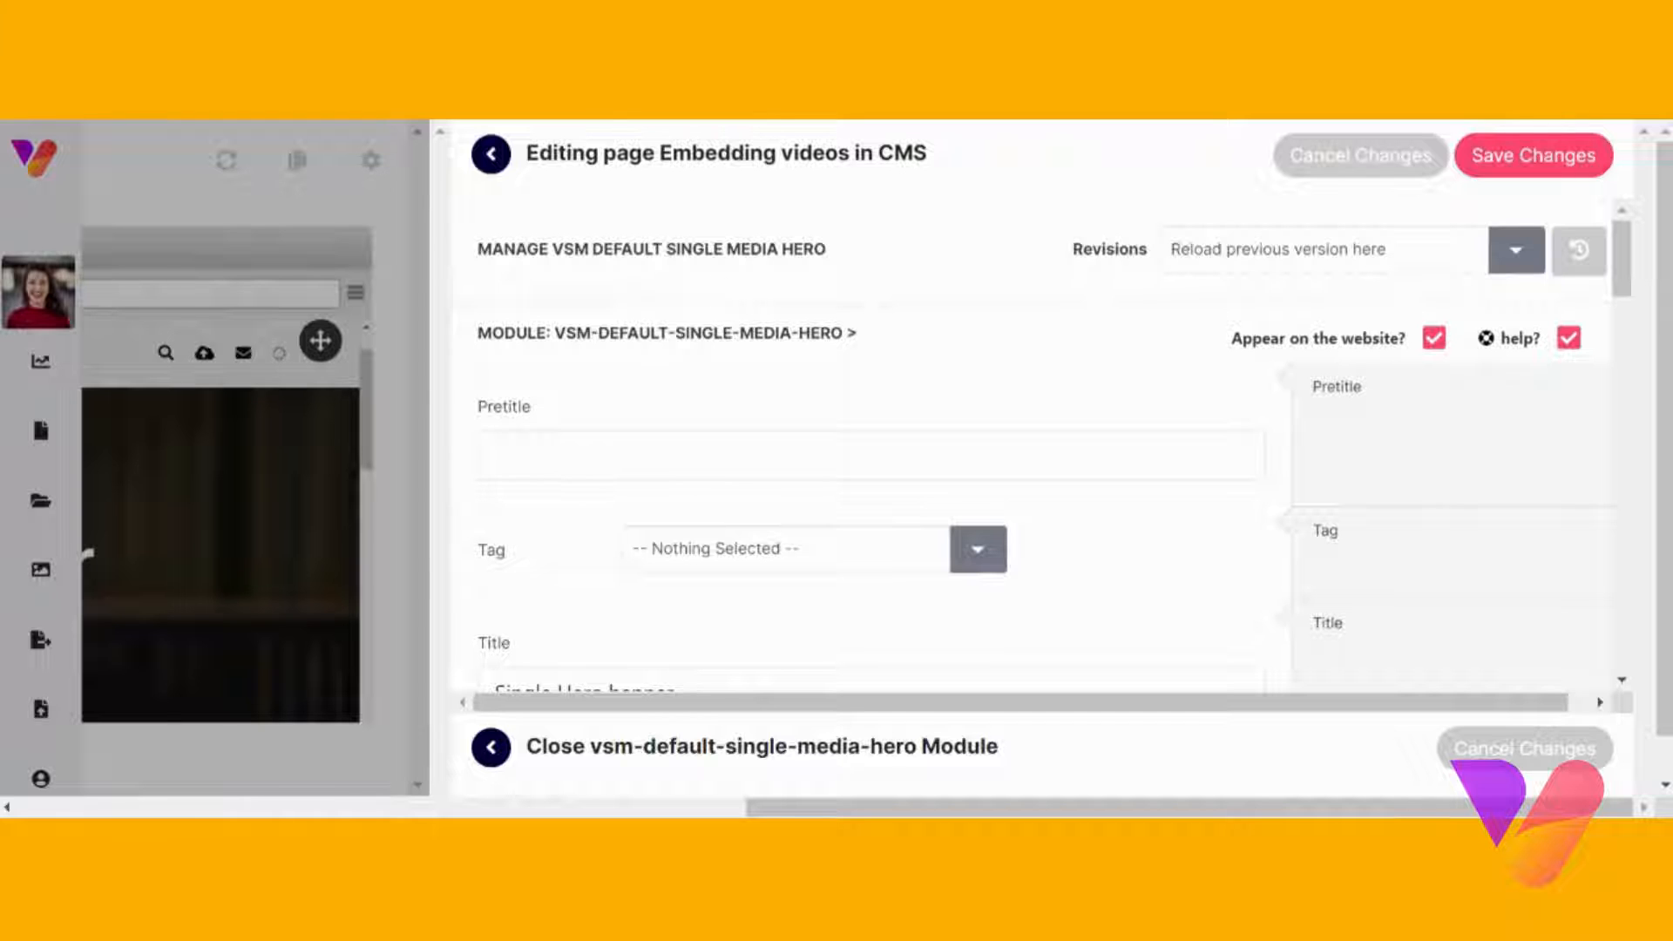
pyautogui.moveTo(553, 250); pyautogui.dragTo(840, 258)
pyautogui.click(985, 283)
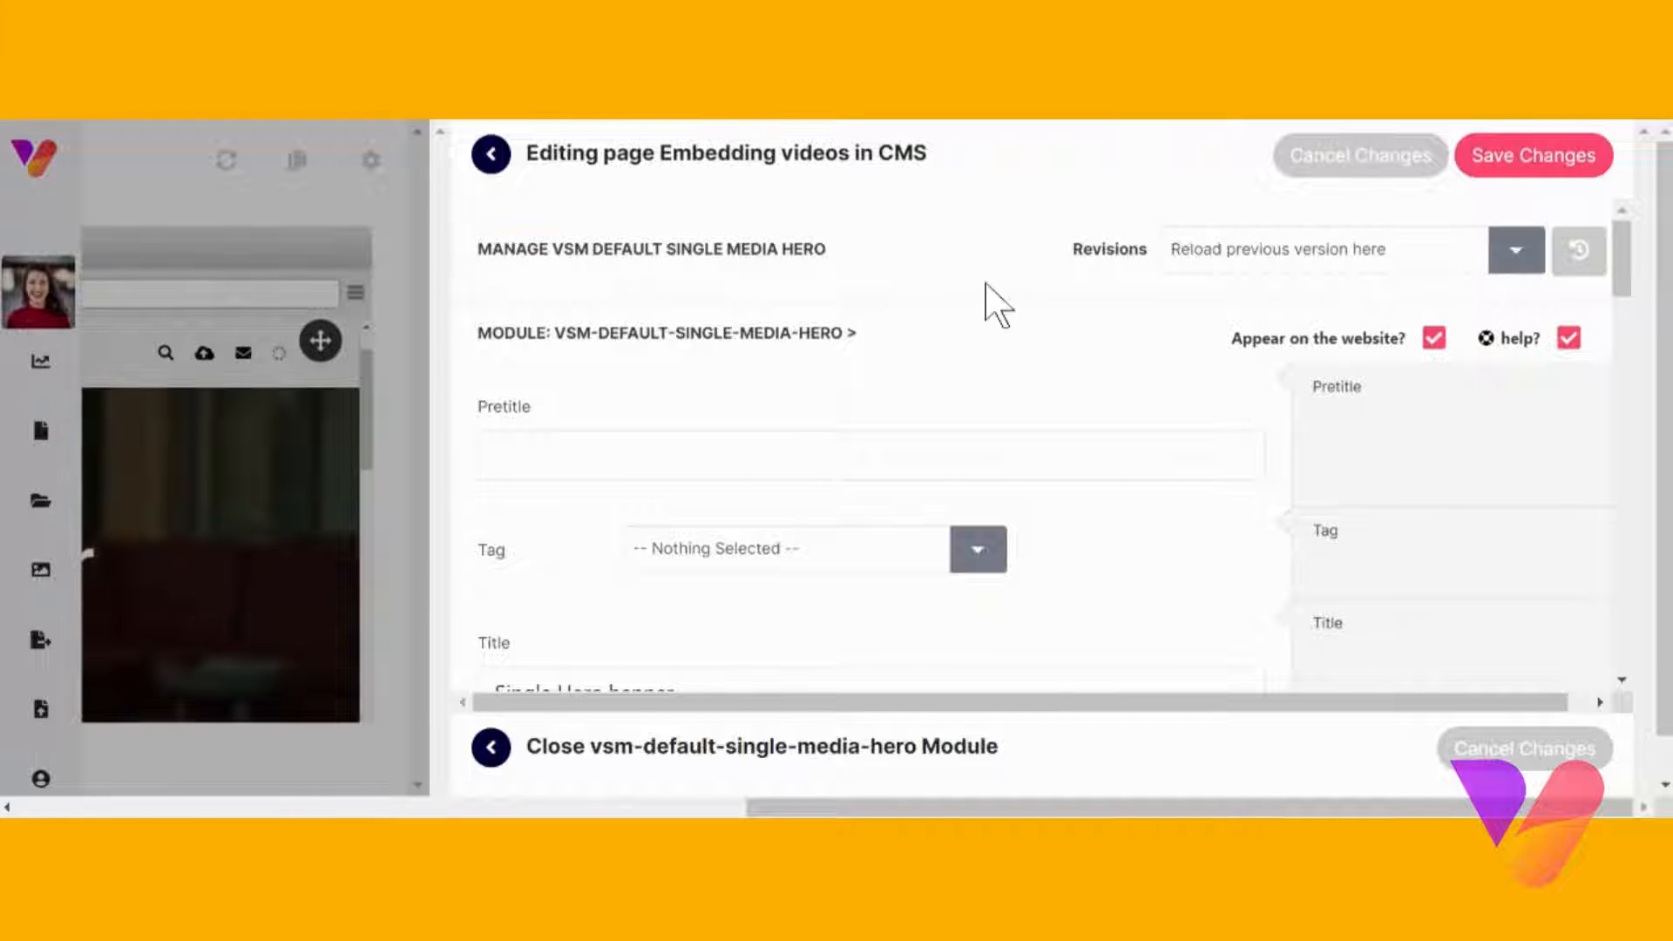
# Examine the hero module's fields from title and content through image and MP4 file to Video Embed URL.
pyautogui.scroll(-3, 986, 284)
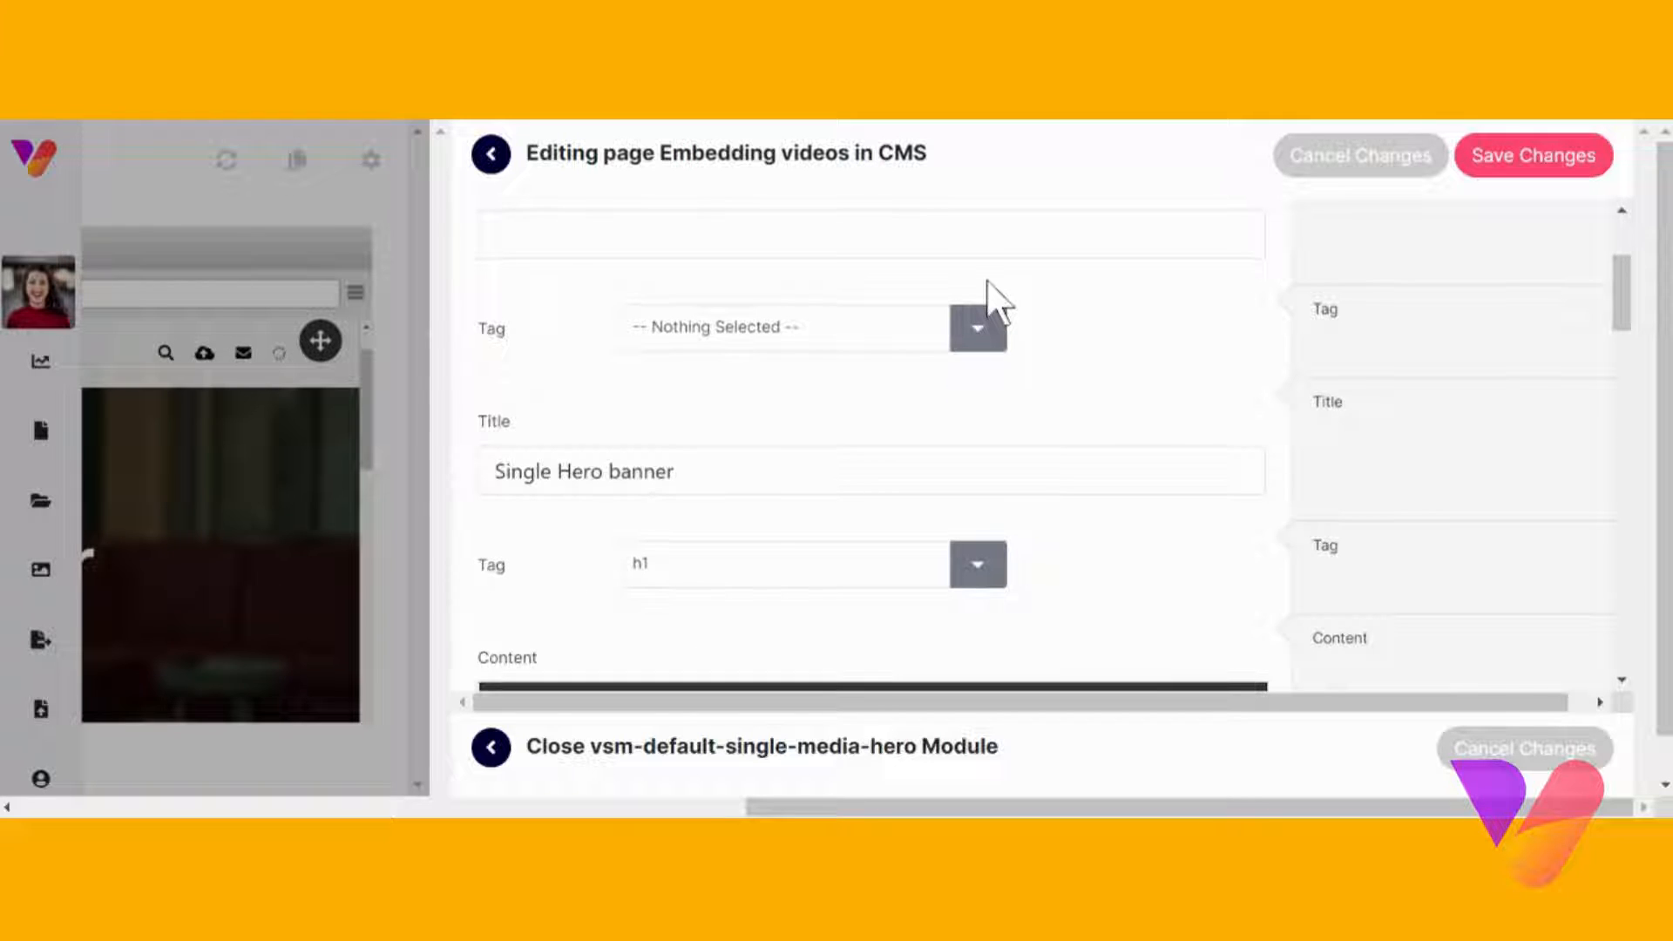
pyautogui.scroll(-2, 988, 281)
pyautogui.scroll(3, 987, 280)
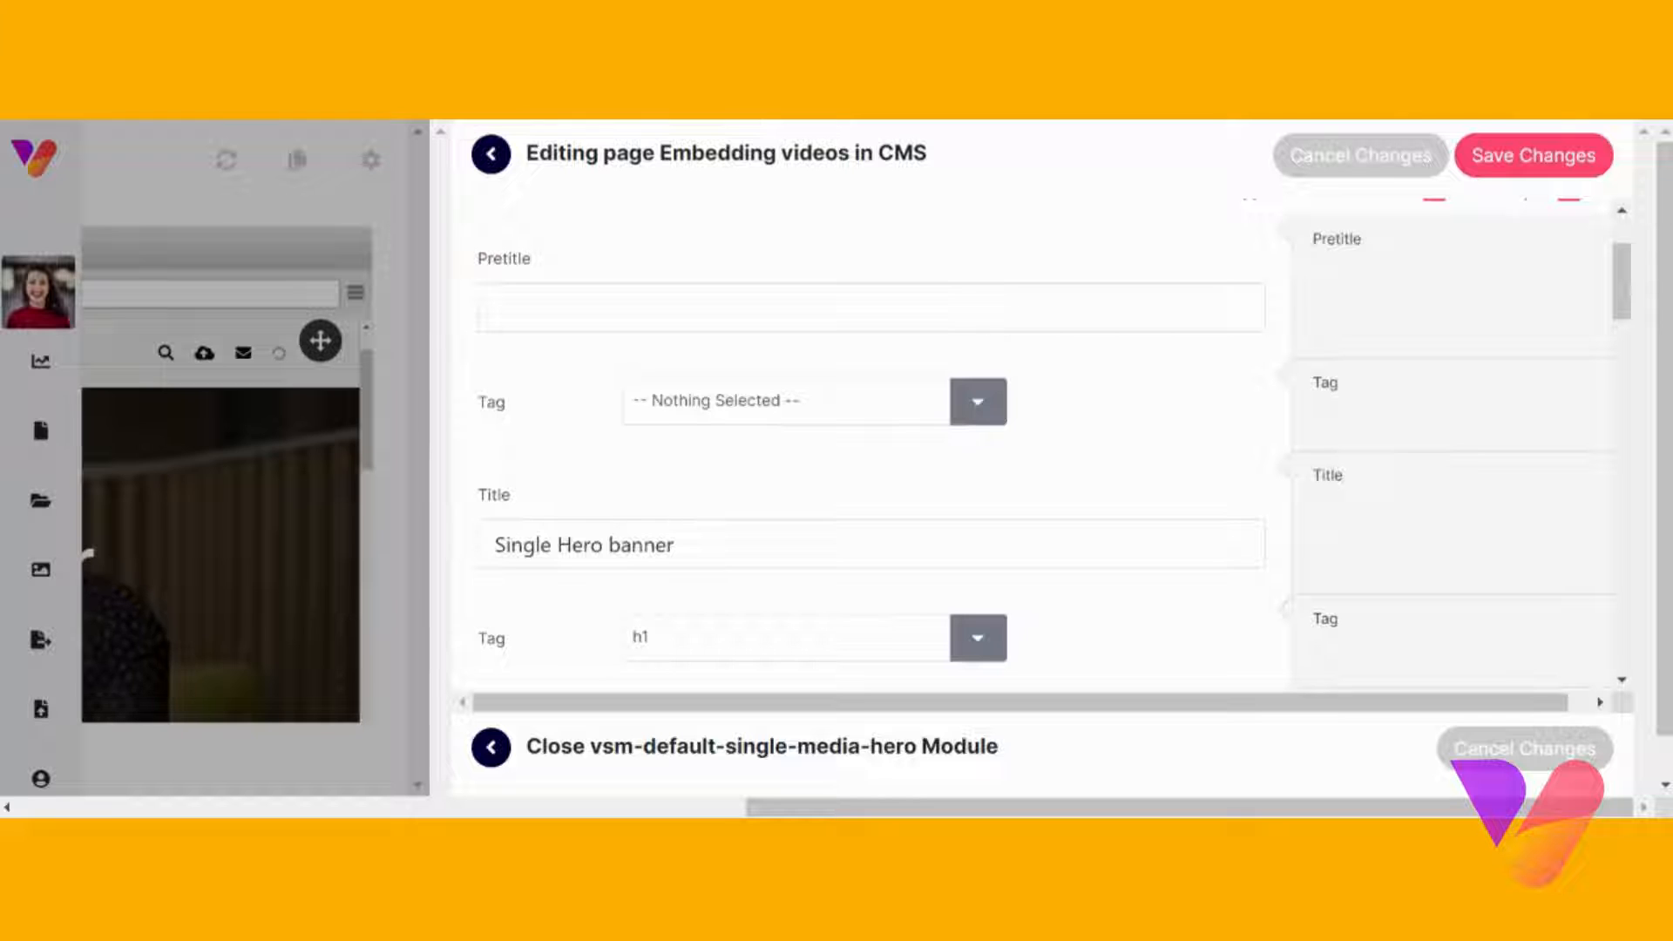
pyautogui.scroll(-5, 1103, 397)
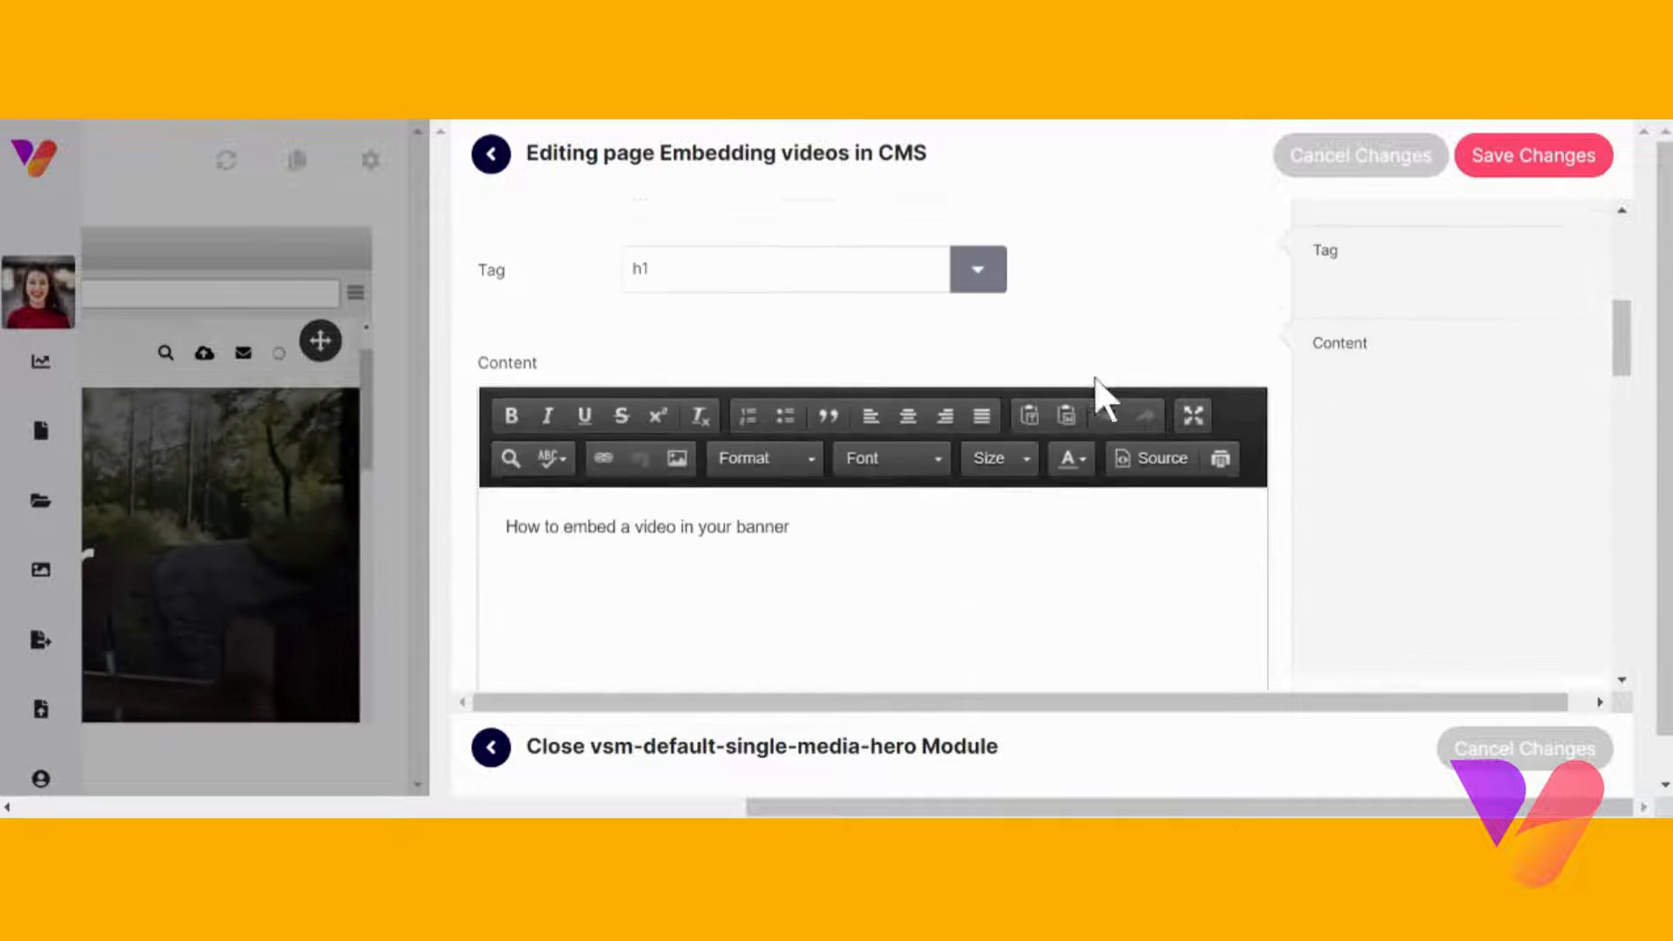
pyautogui.scroll(-8, 1095, 375)
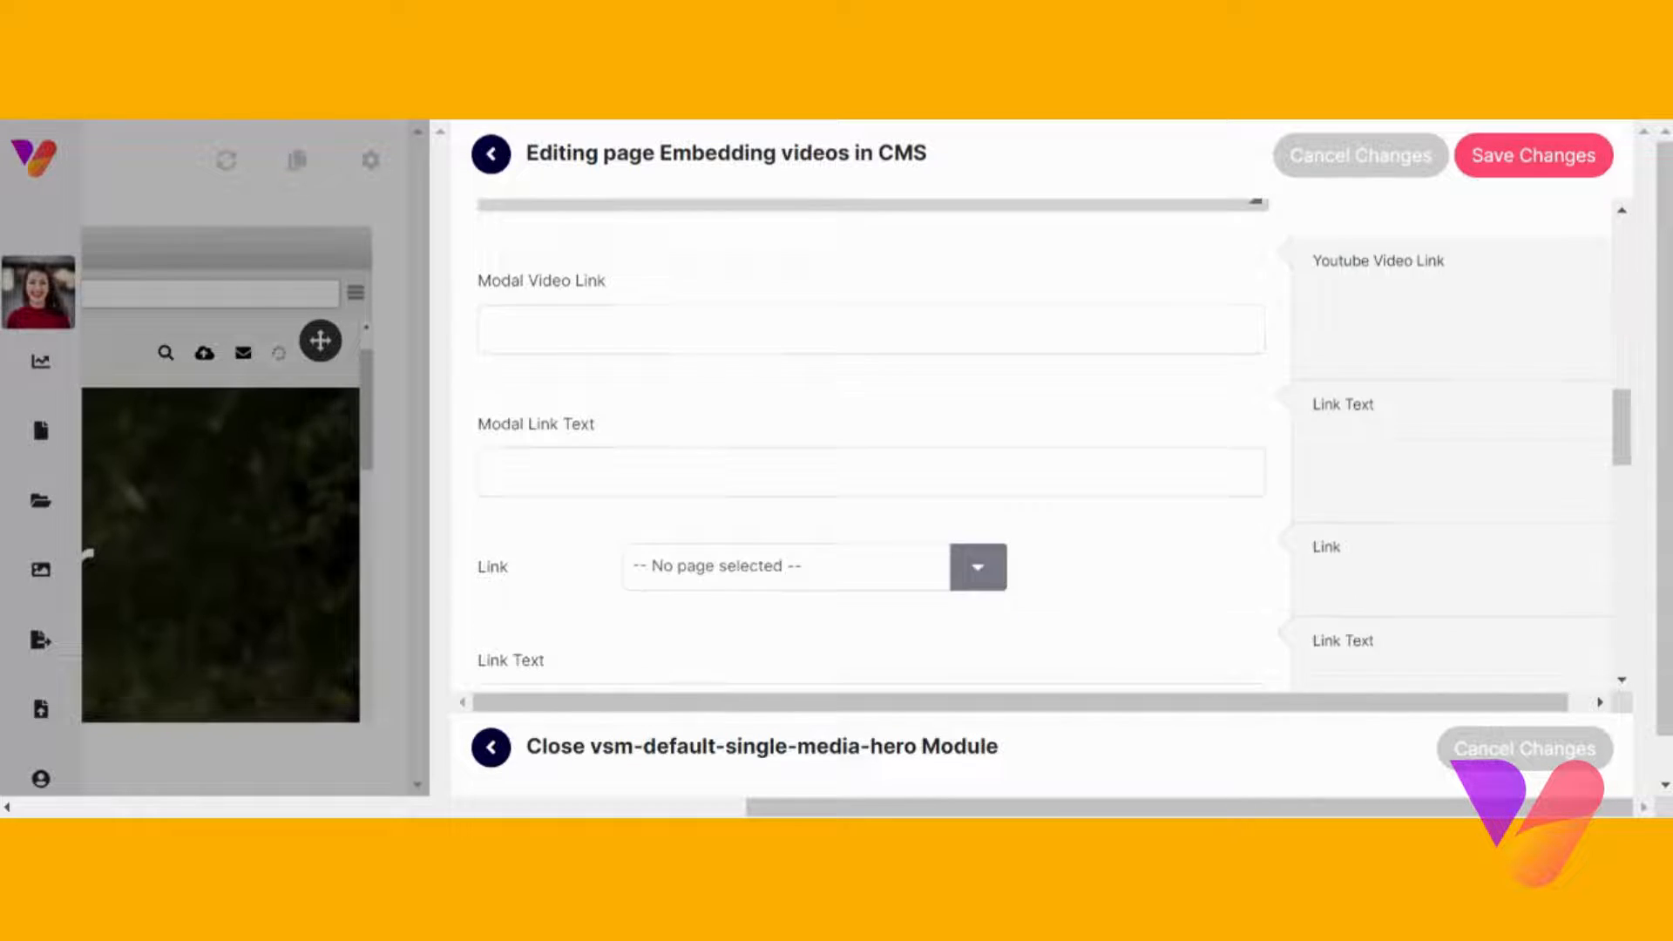
pyautogui.scroll(-10, 1095, 392)
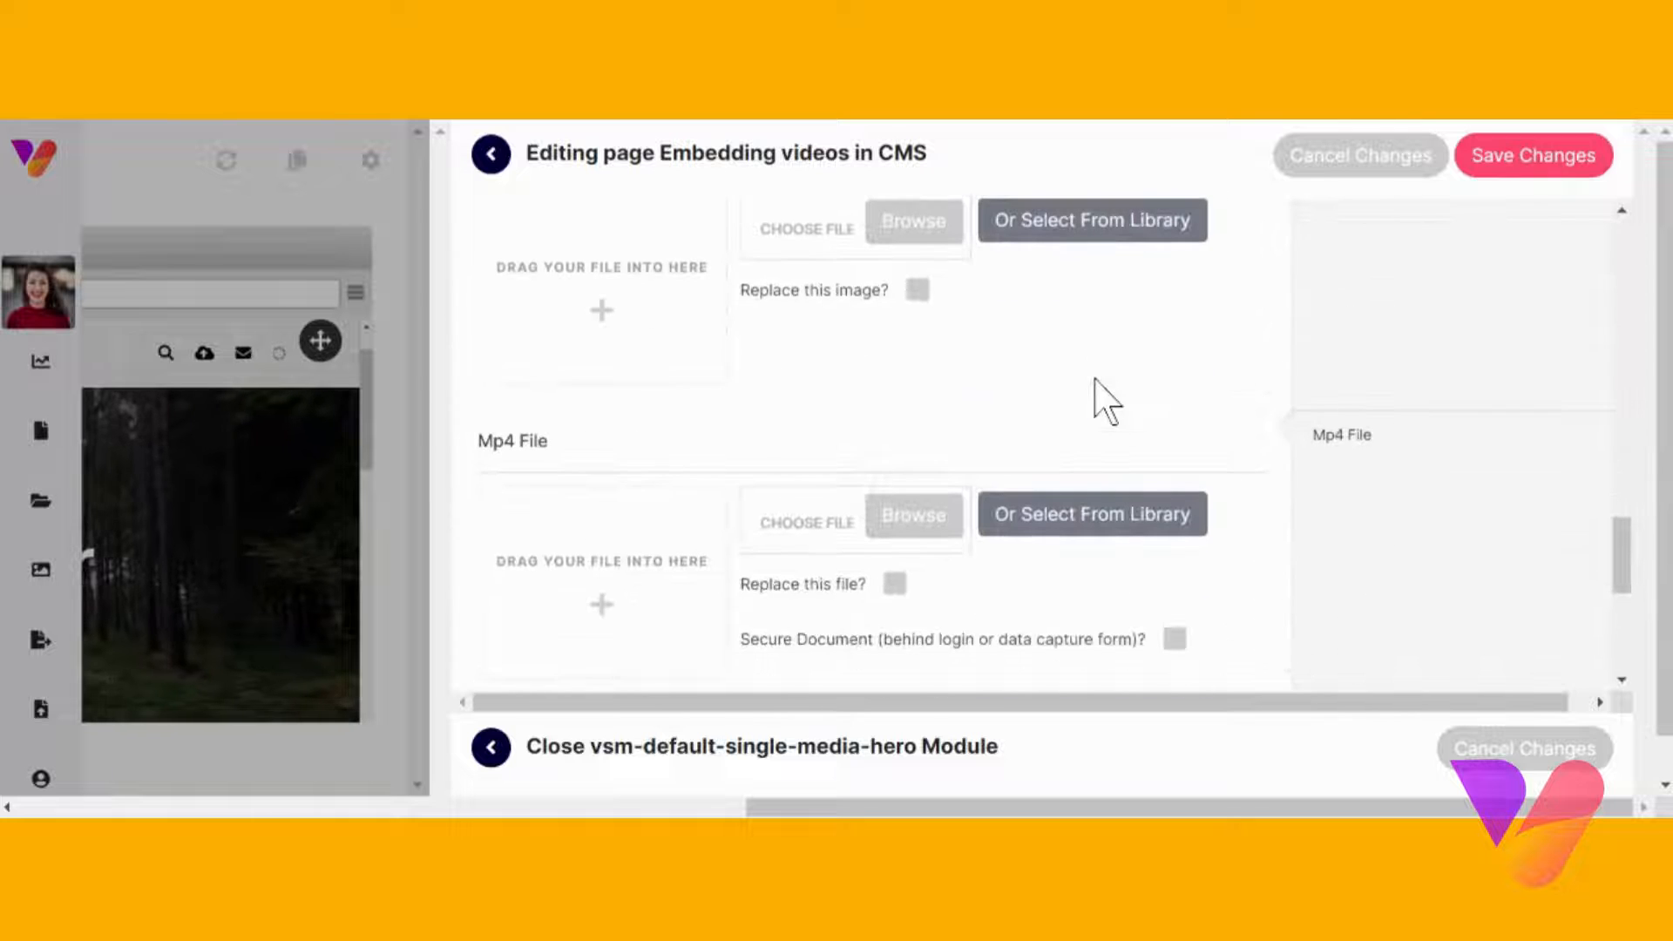
pyautogui.scroll(1, 1105, 399)
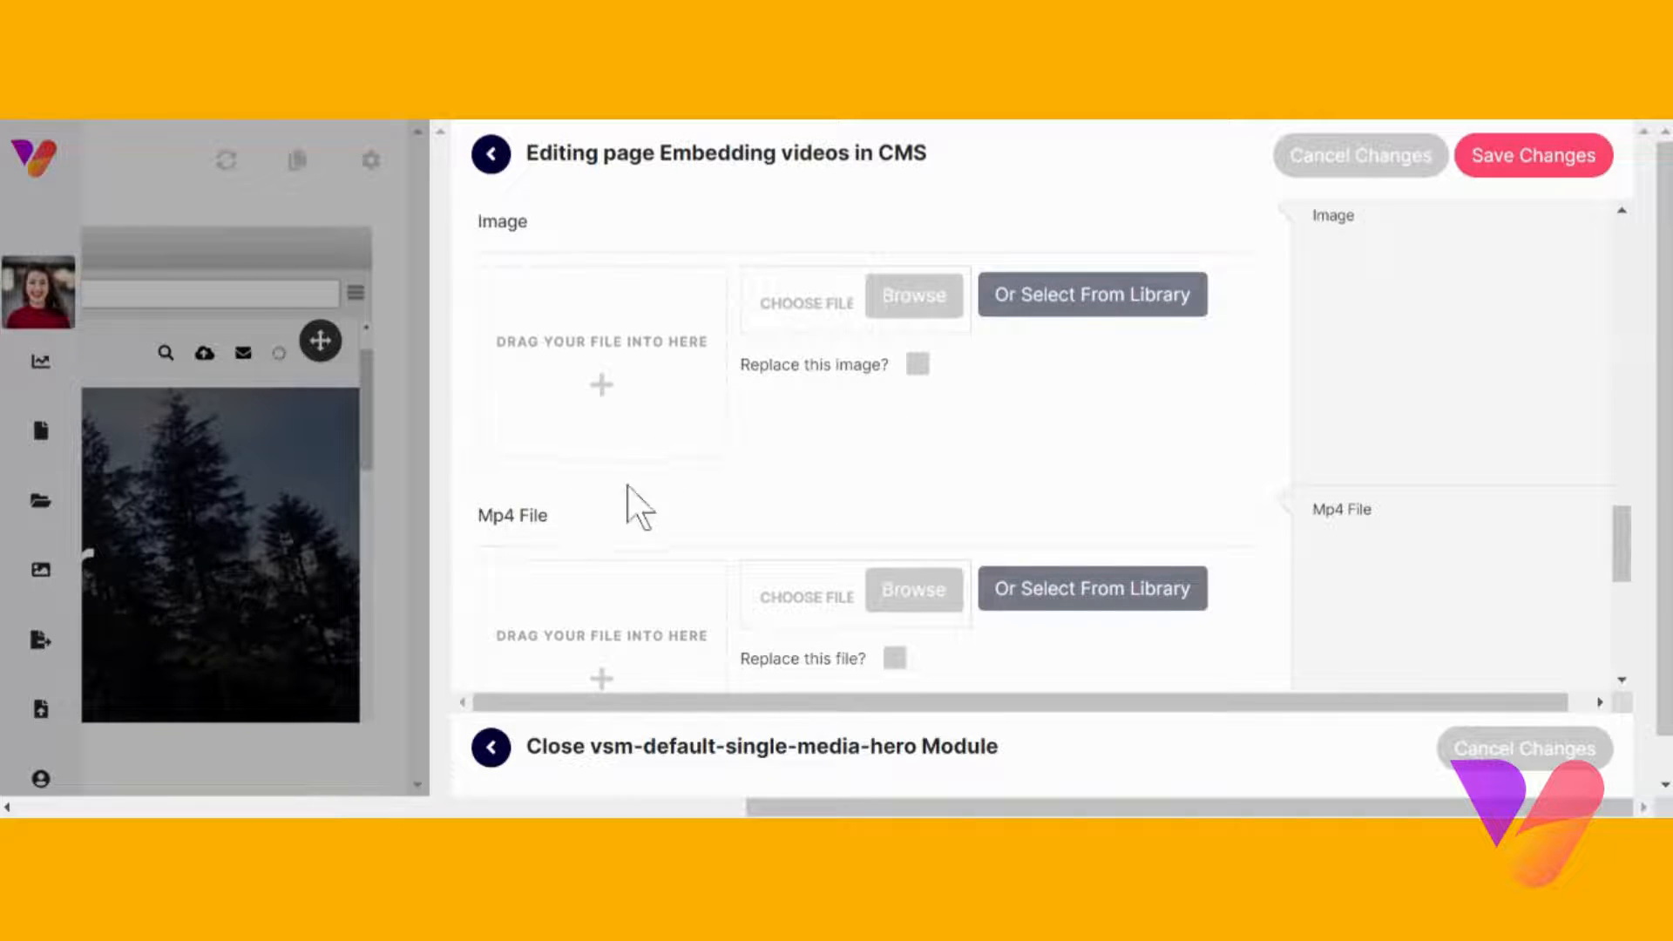
pyautogui.scroll(-5, 662, 502)
pyautogui.scroll(-1, 682, 478)
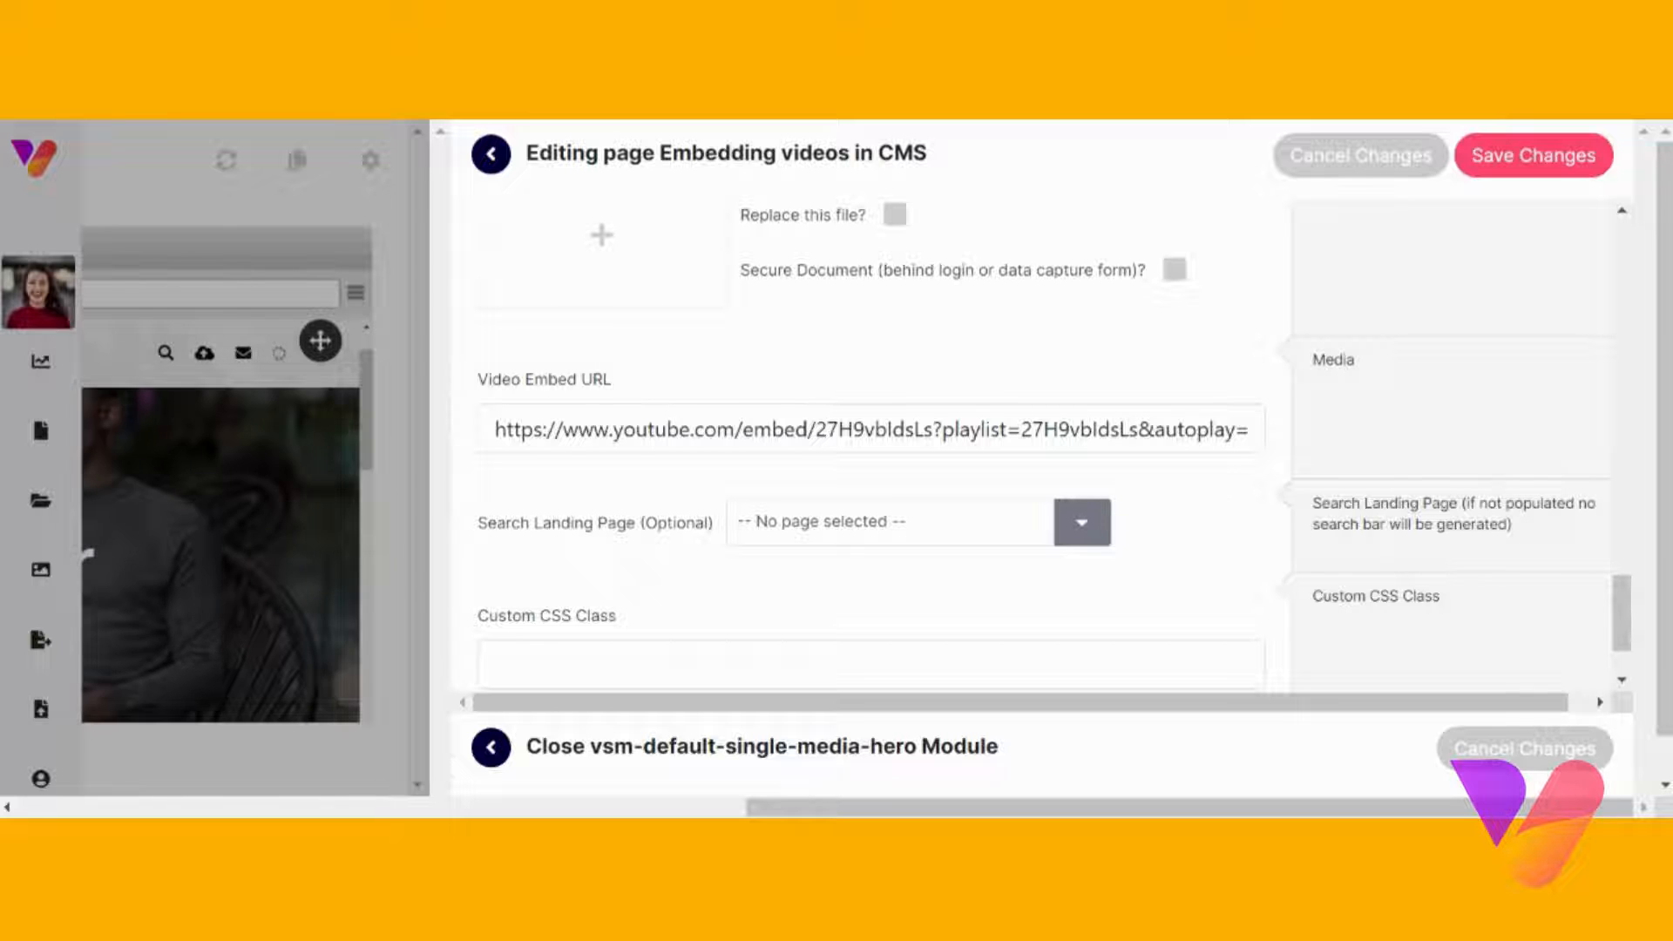
# Examine the embed/ segment and the playlist video ID within the hero module's Video Embed URL.
pyautogui.moveTo(743, 430); pyautogui.dragTo(816, 430)
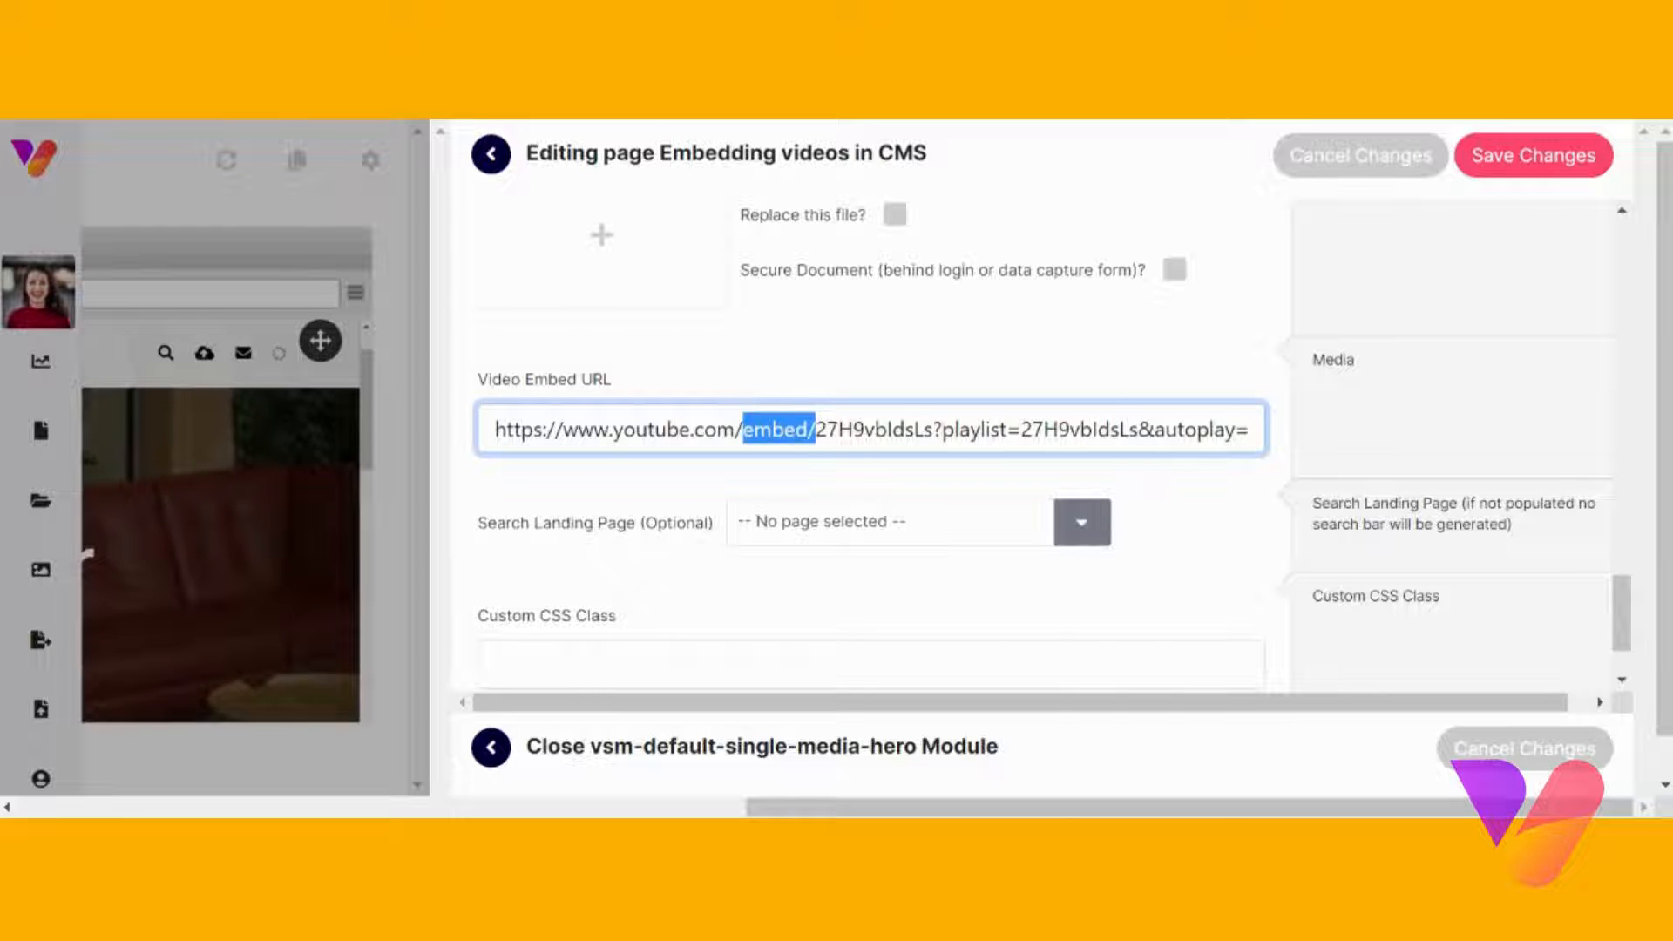
pyautogui.click(704, 430)
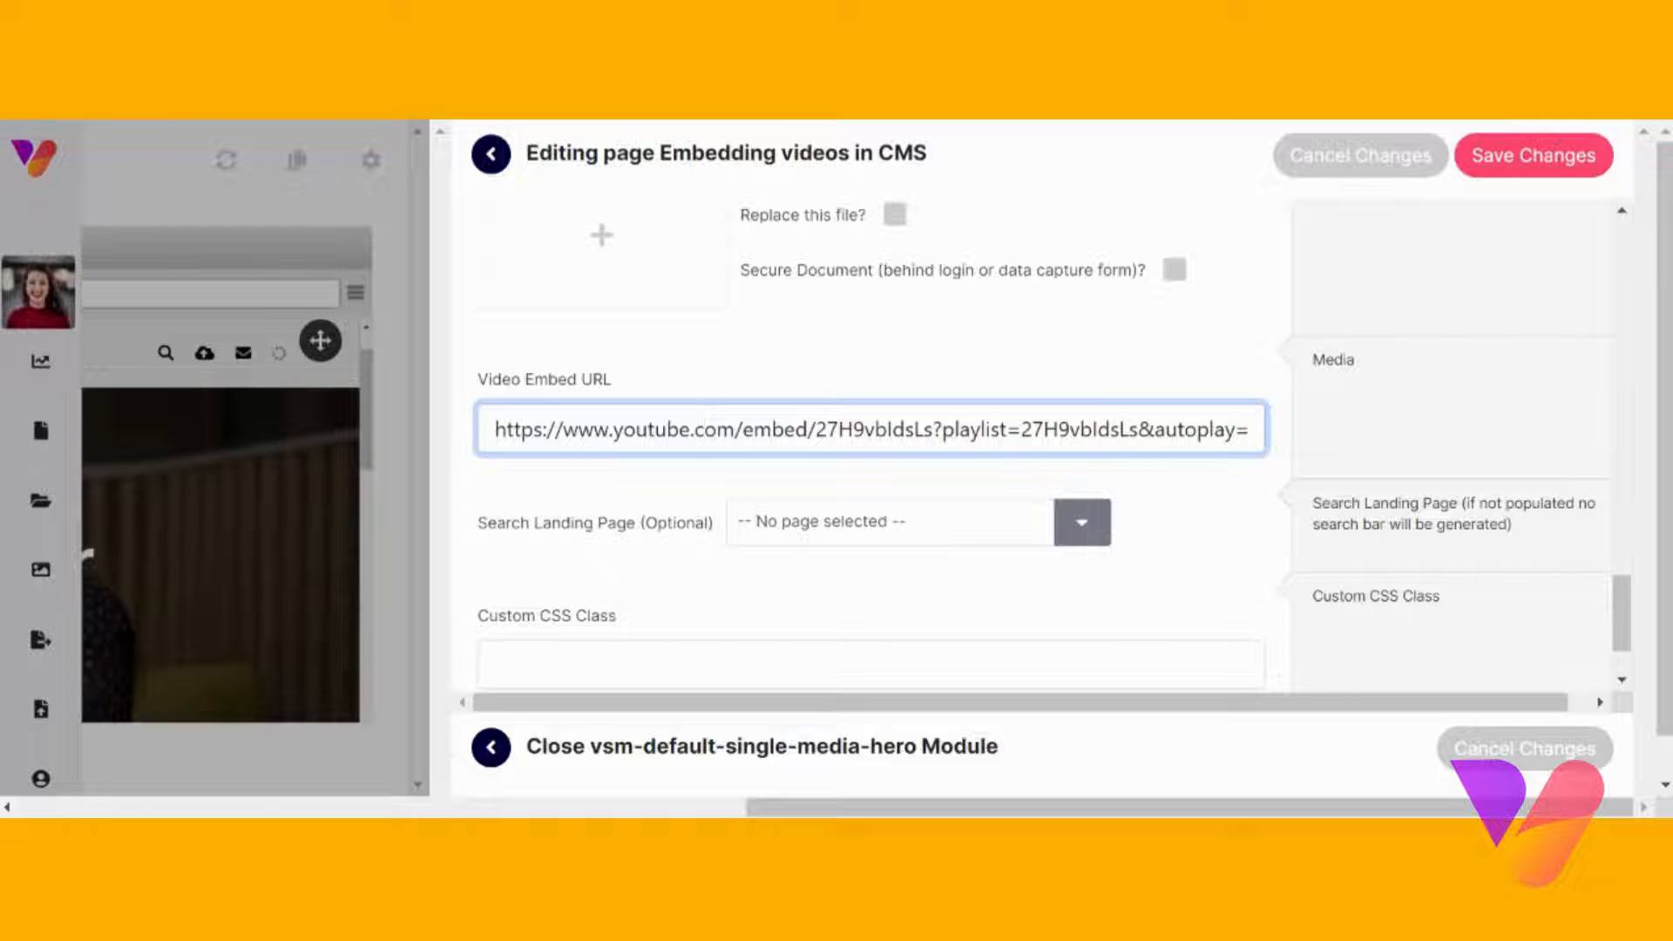
pyautogui.moveTo(1020, 430); pyautogui.dragTo(1111, 429)
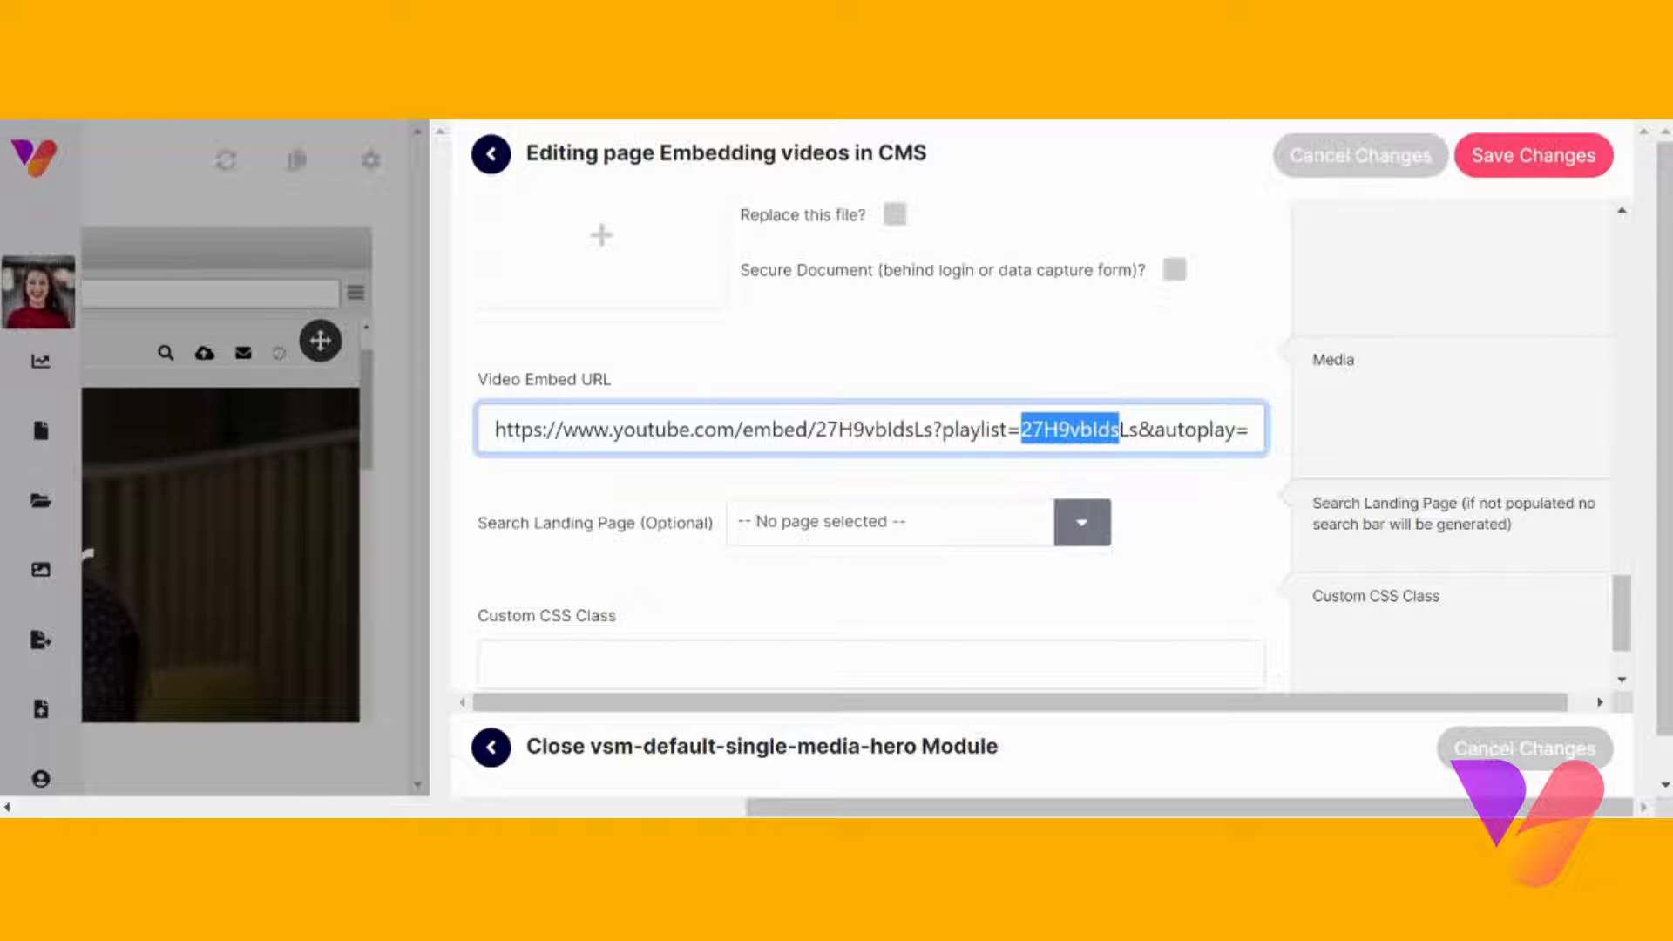
# Complete the end of the hero module's Video Embed URL so that it reads autoplay=1&loop=1.
pyautogui.click(1166, 430)
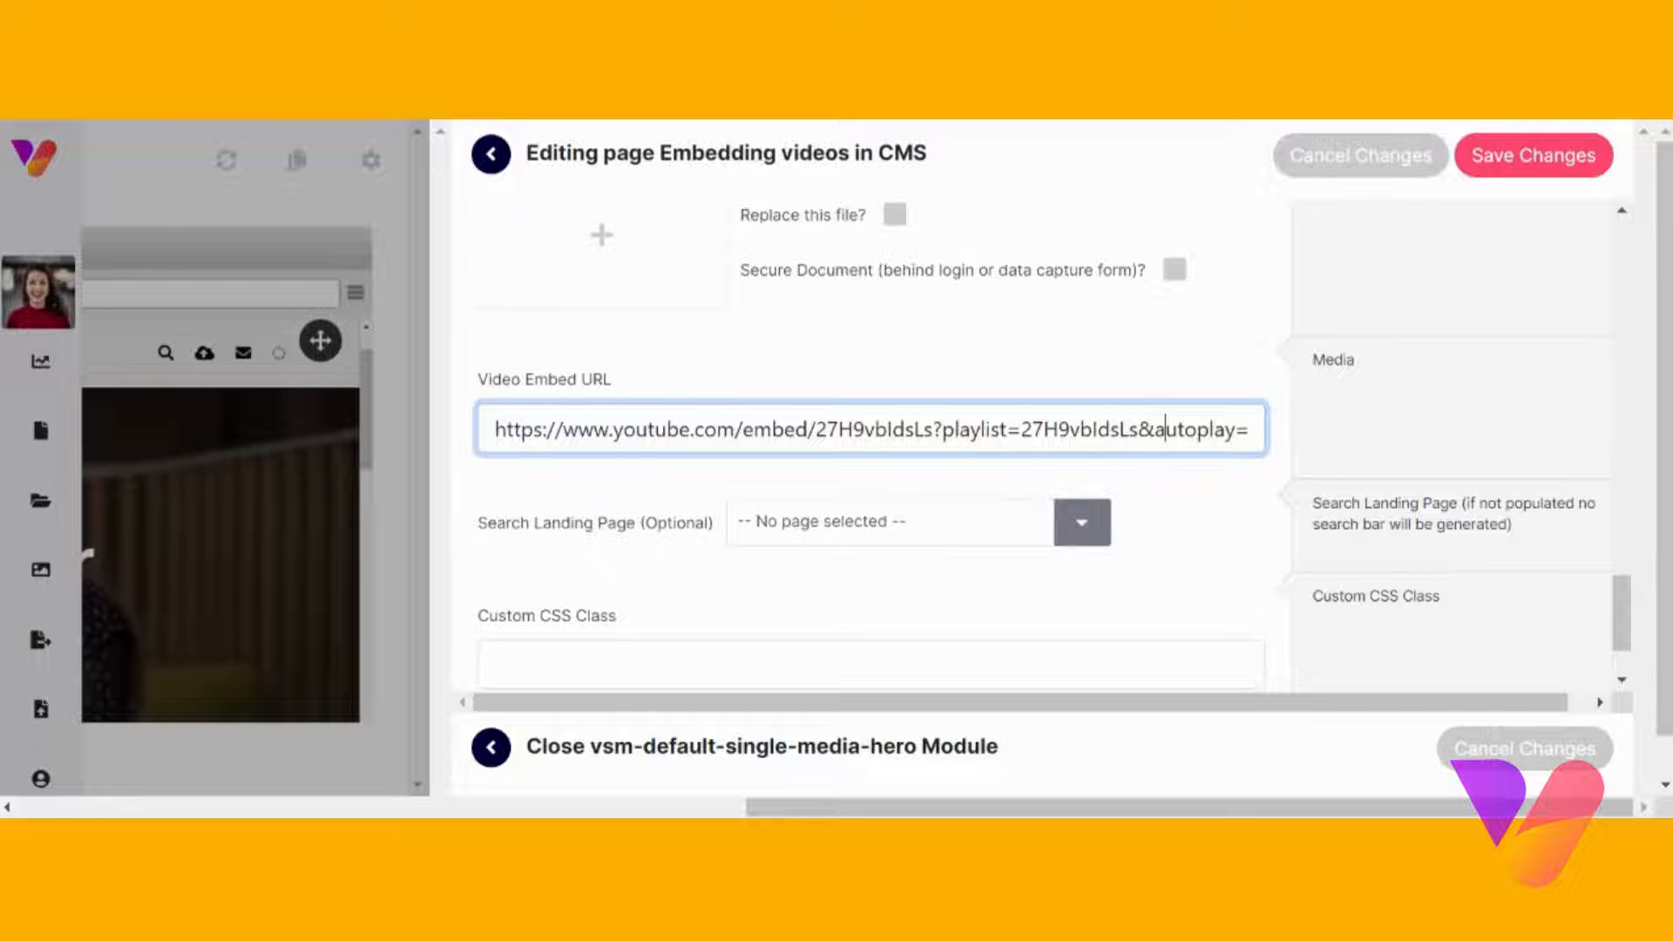
pyautogui.press('Right')
pyautogui.press('Right')
pyautogui.press('Right')
pyautogui.press('Right')
pyautogui.press('Right')
pyautogui.press('Right')
pyautogui.press('Right')
pyautogui.press('Right')
pyautogui.write('1&loop=1')
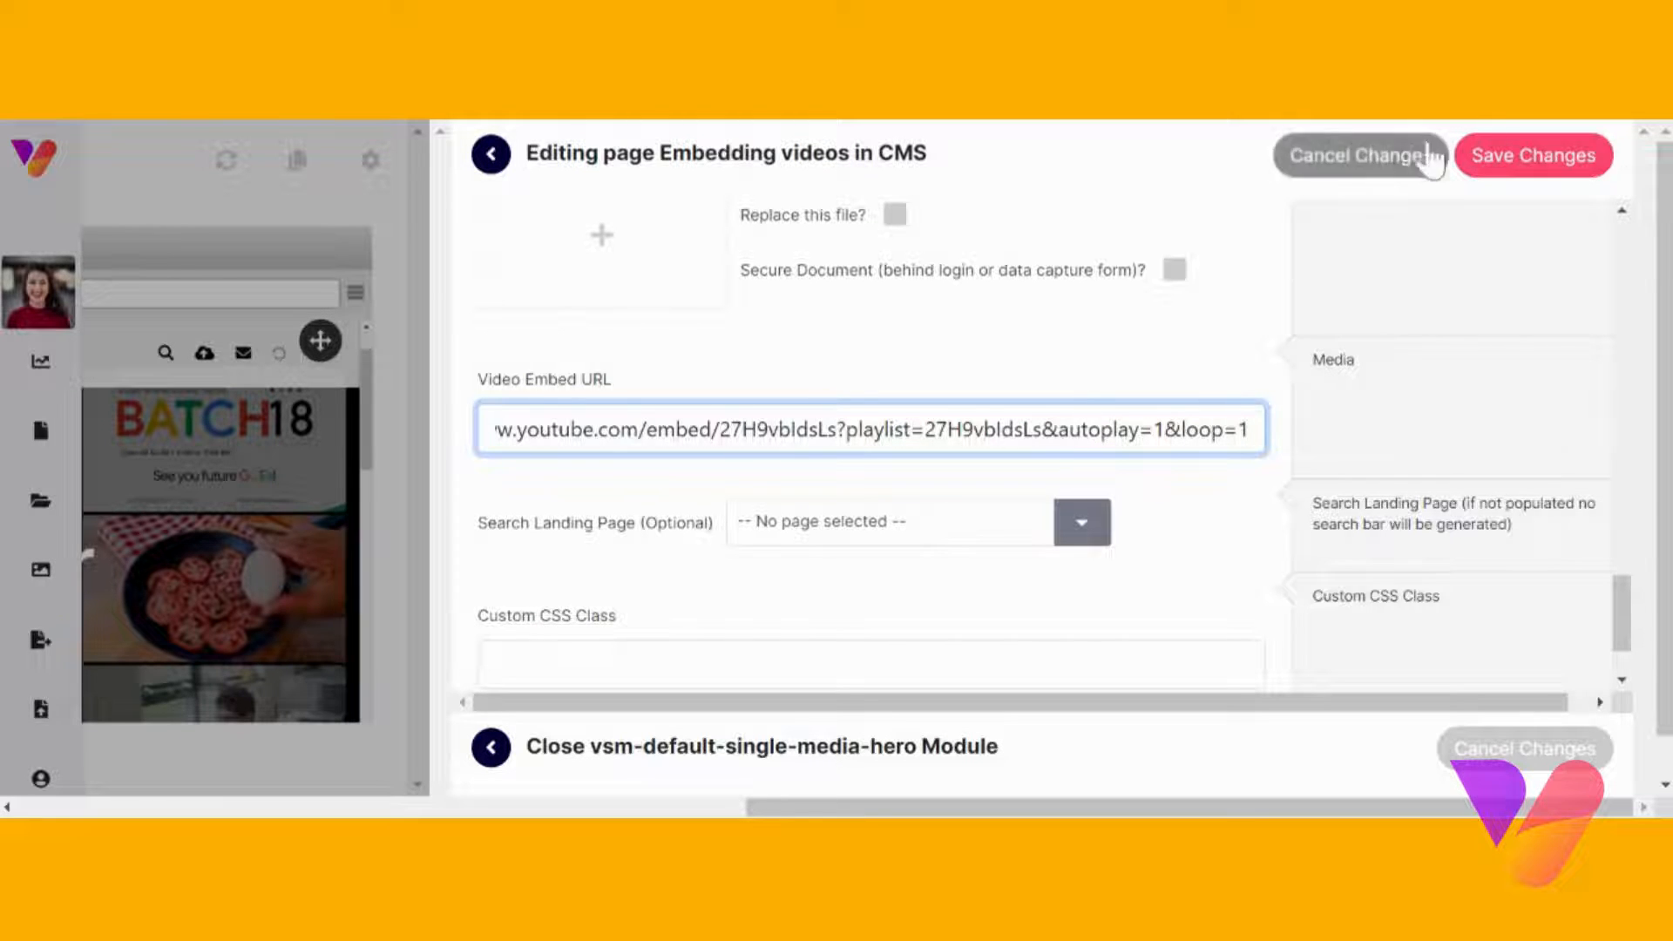
# Review the hero module's media type, Modal Video Link and Modal Link Text fields, and leave its editor.
pyautogui.scroll(2, 872, 436)
pyautogui.scroll(10, 871, 453)
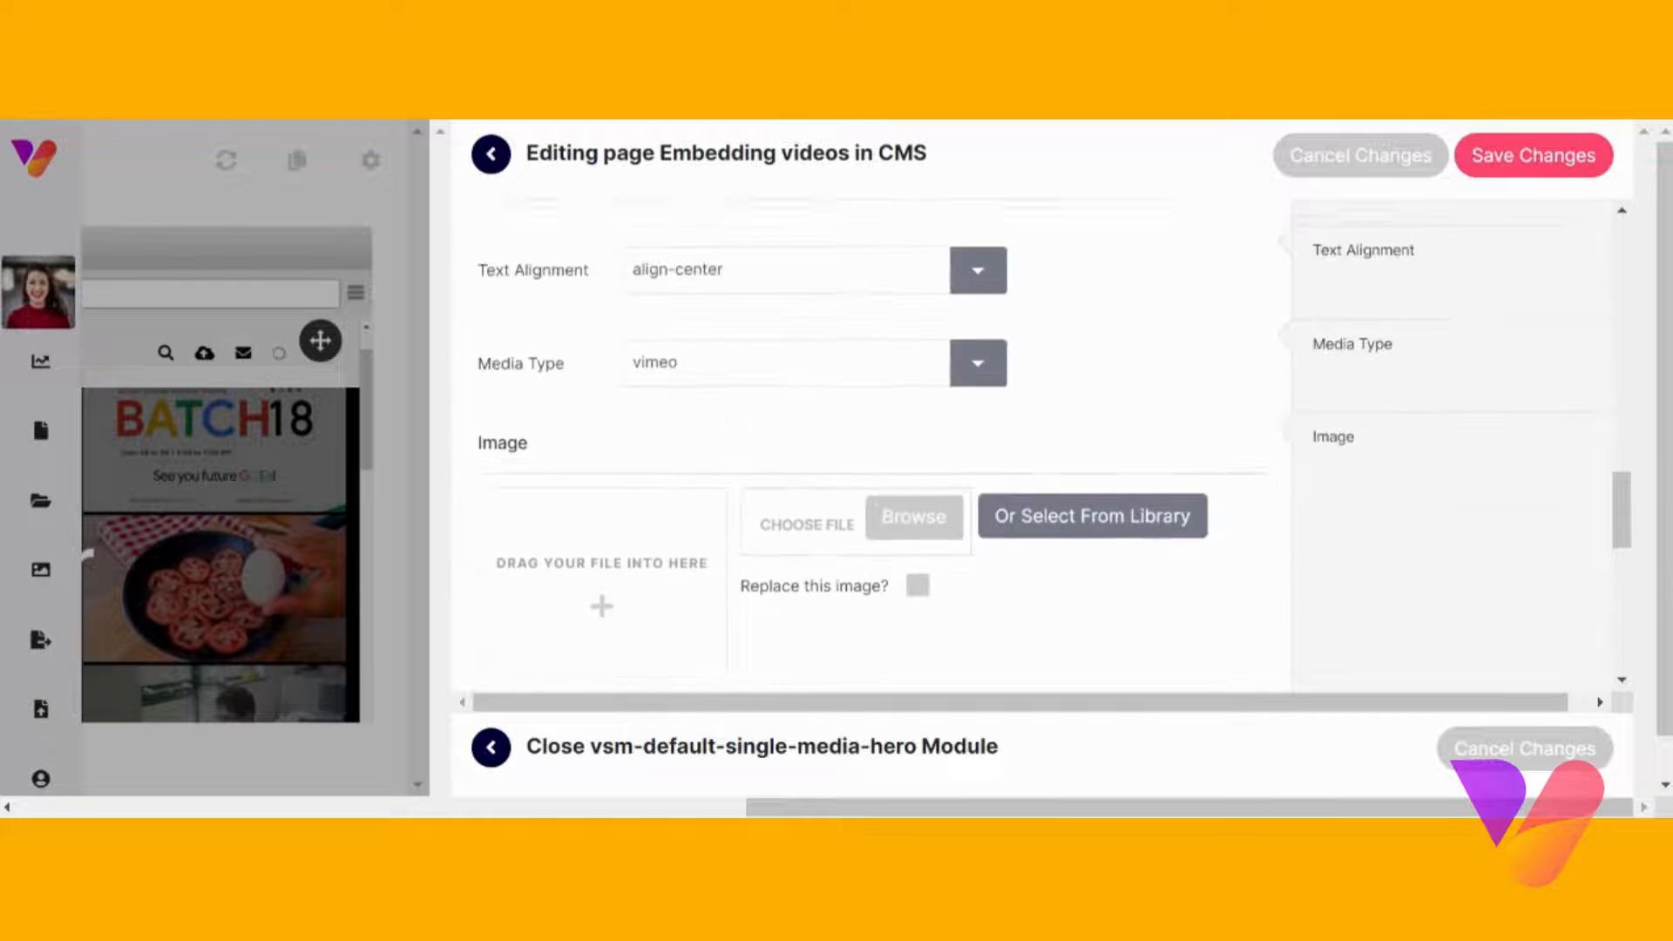
pyautogui.scroll(3, 844, 457)
pyautogui.scroll(-1, 843, 457)
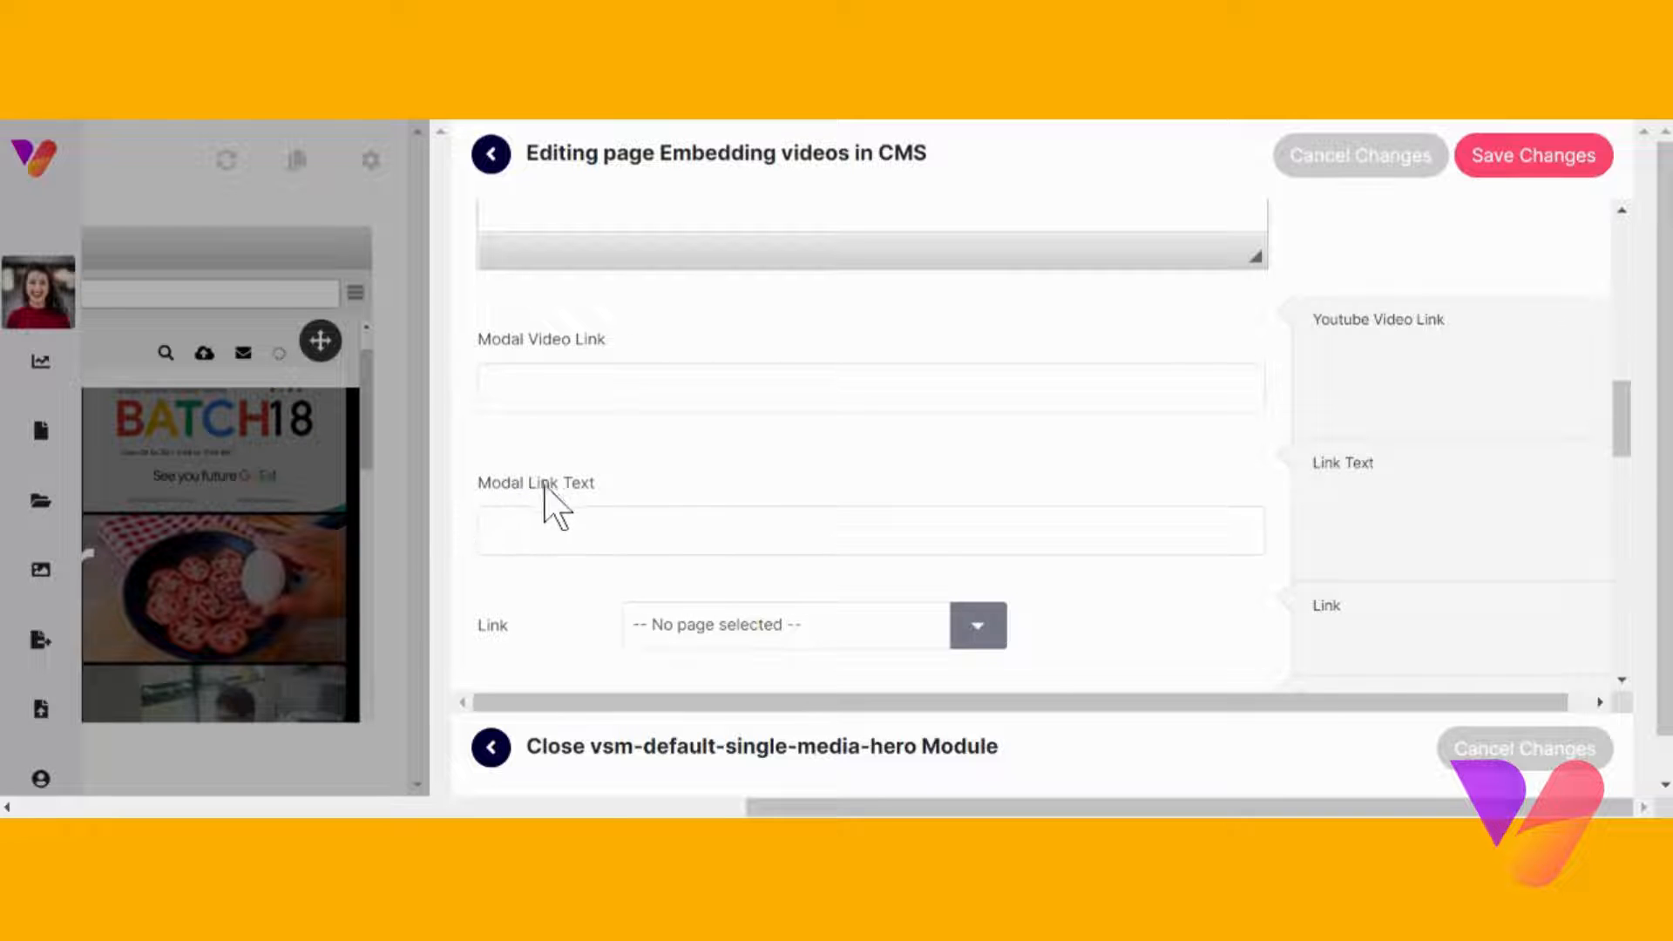
pyautogui.scroll(1, 673, 470)
pyautogui.scroll(-2, 673, 470)
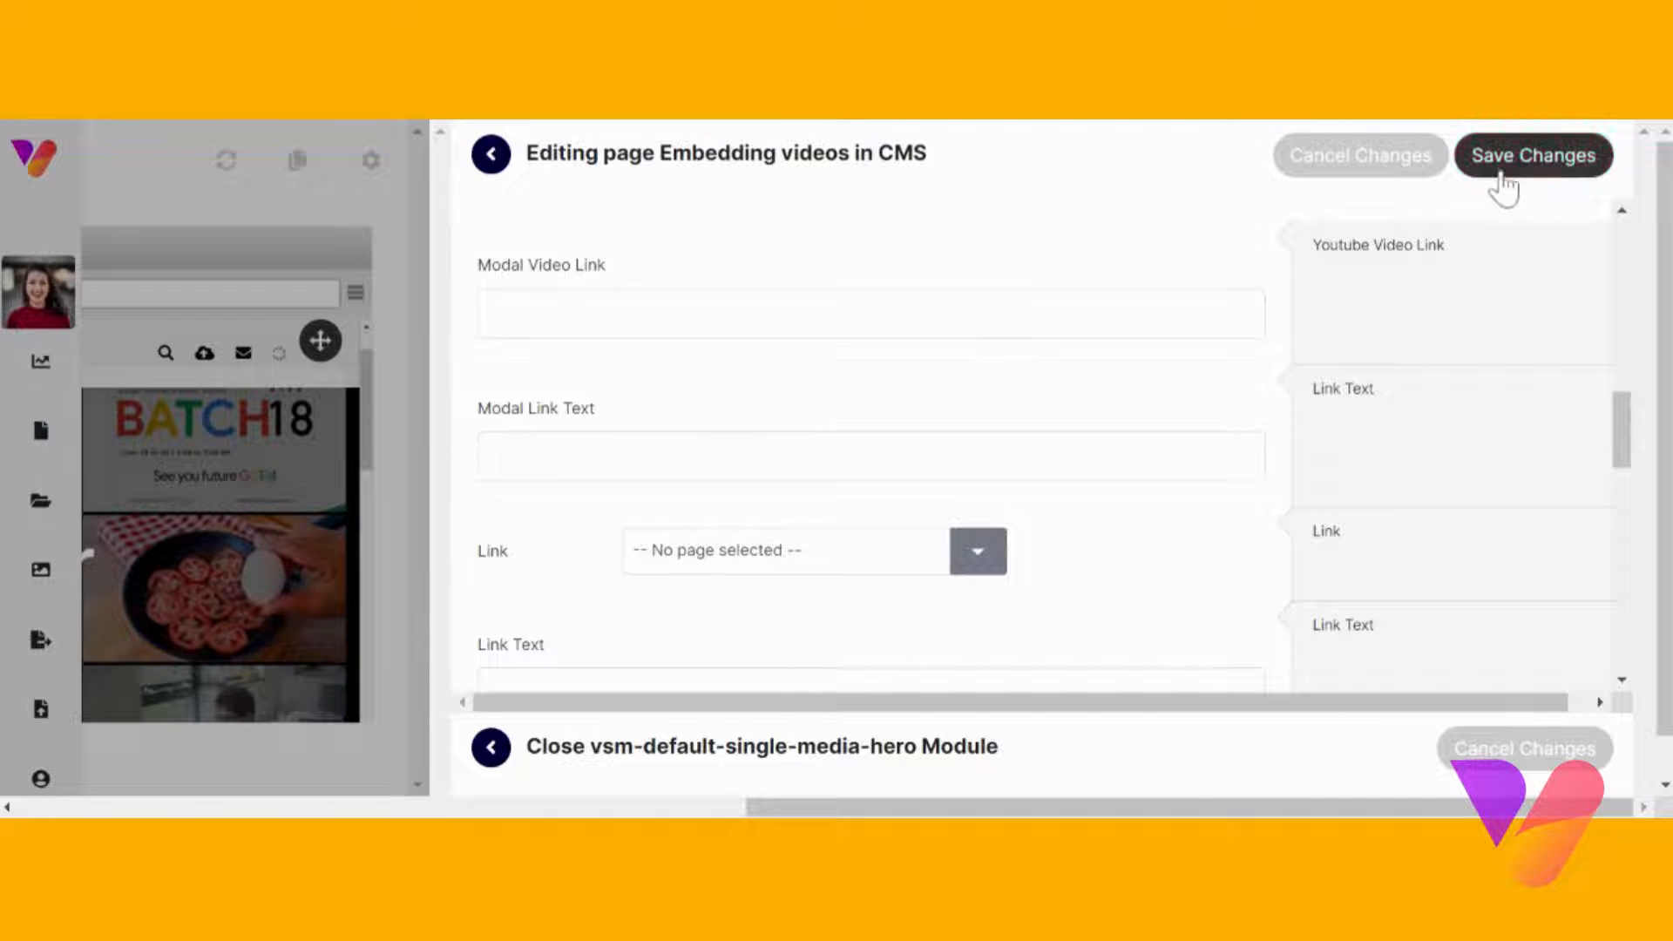
pyautogui.click(490, 154)
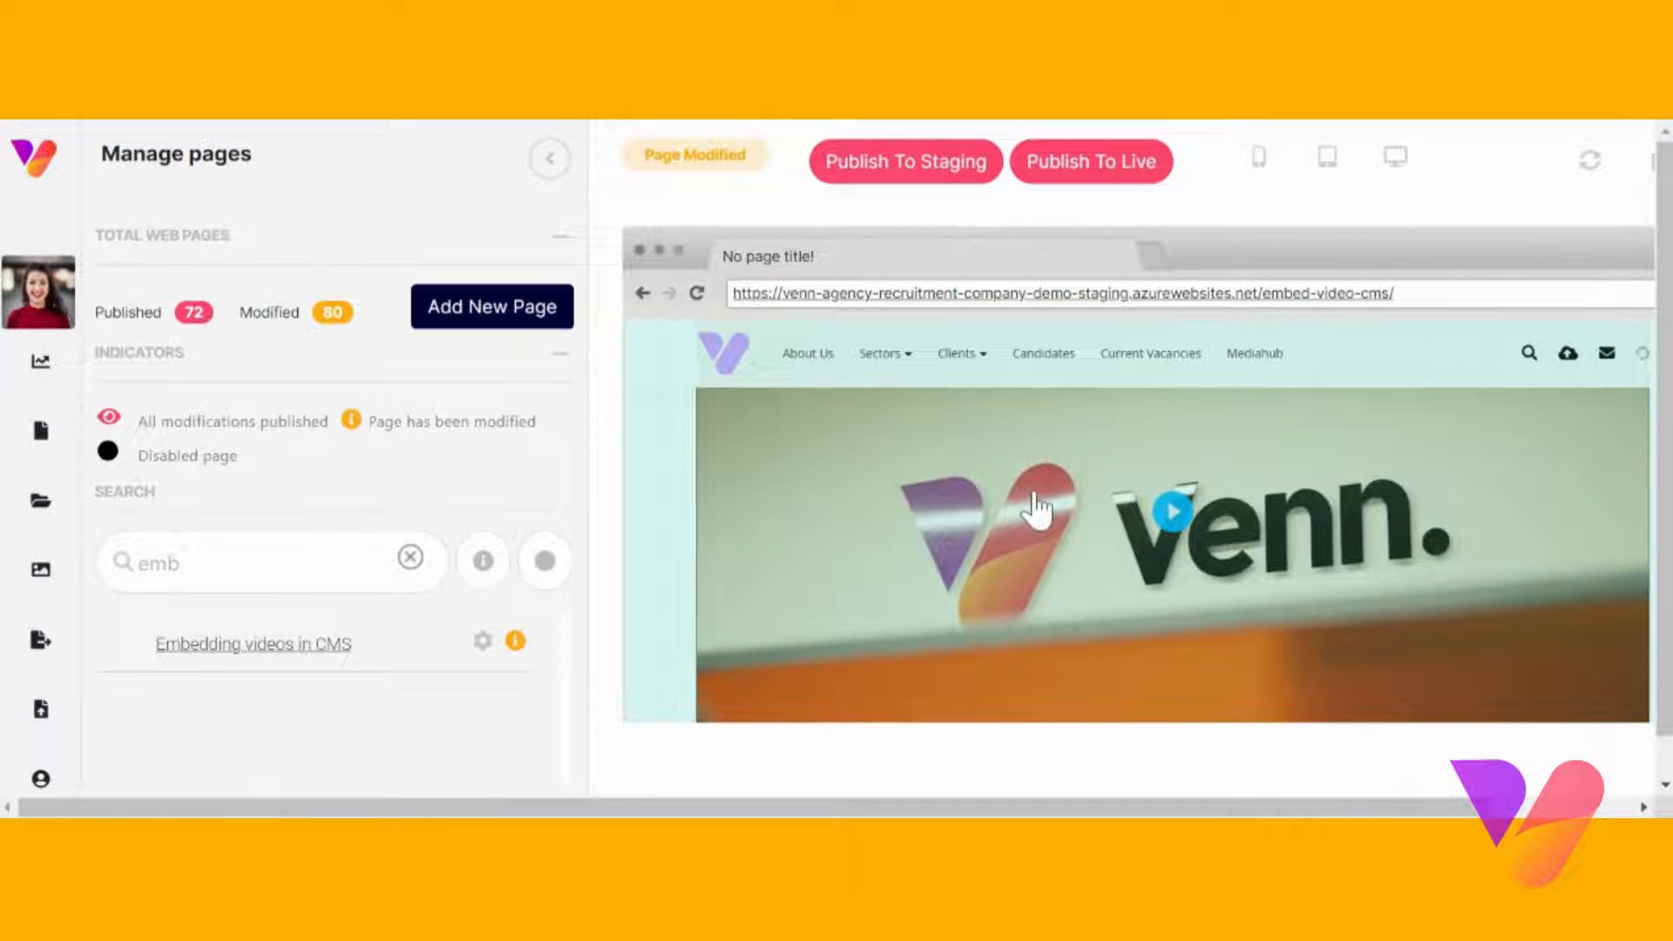
# Open the contained full width video banner module for editing and bring its settings and module name into view.
pyautogui.moveTo(1039, 523)
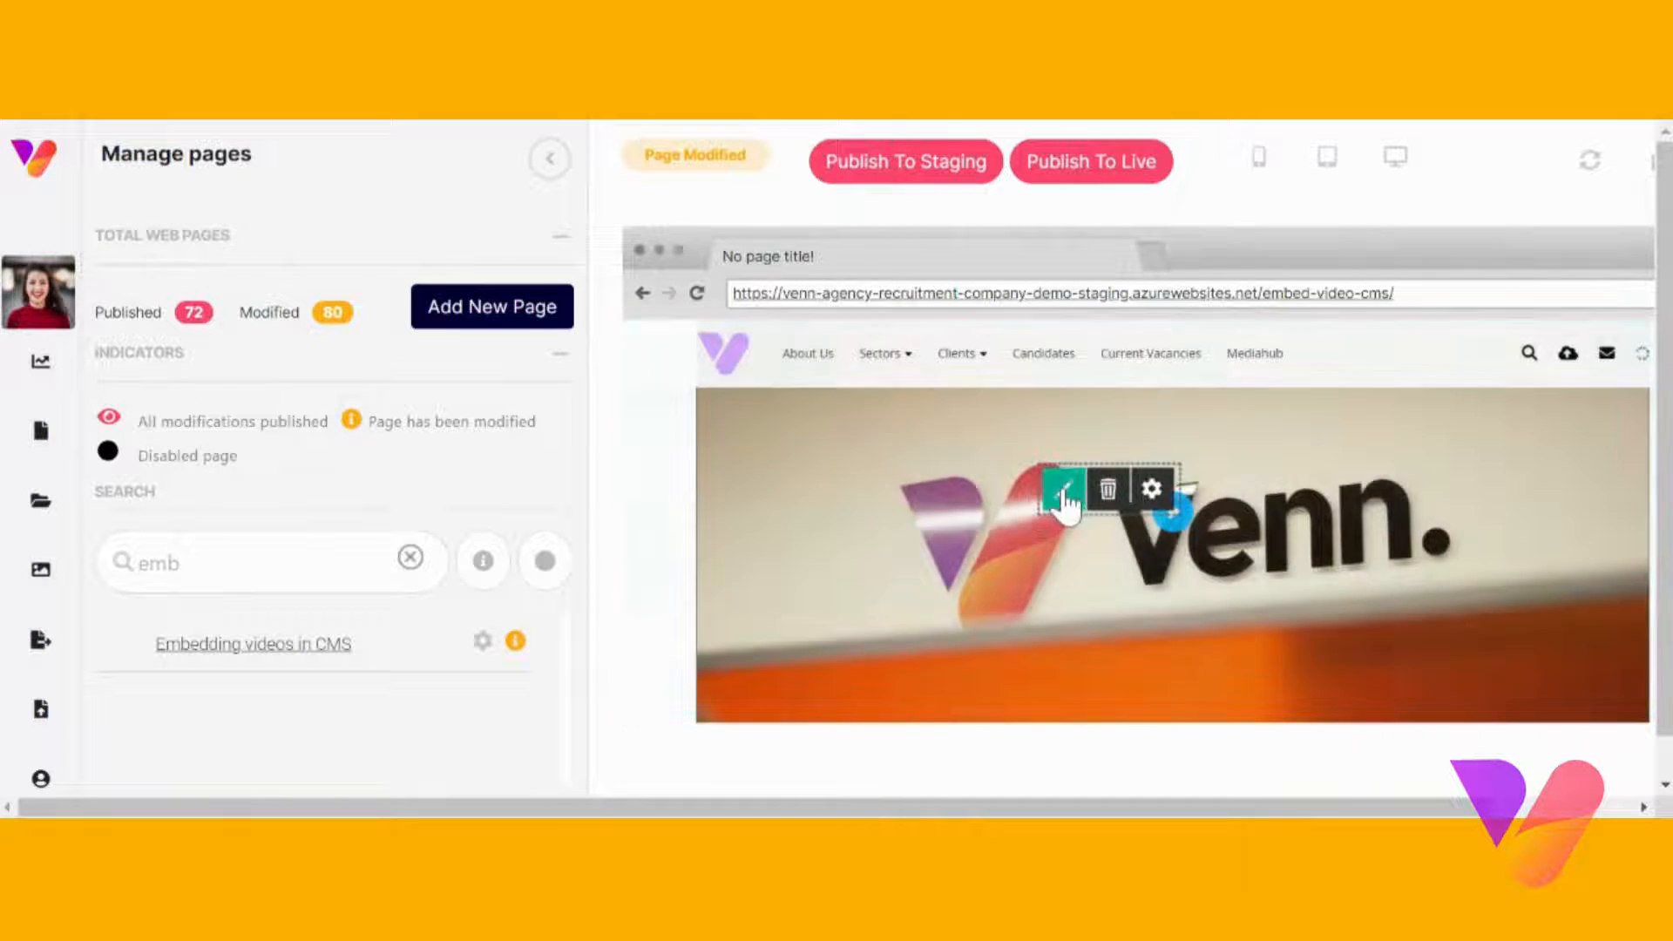
pyautogui.click(1064, 493)
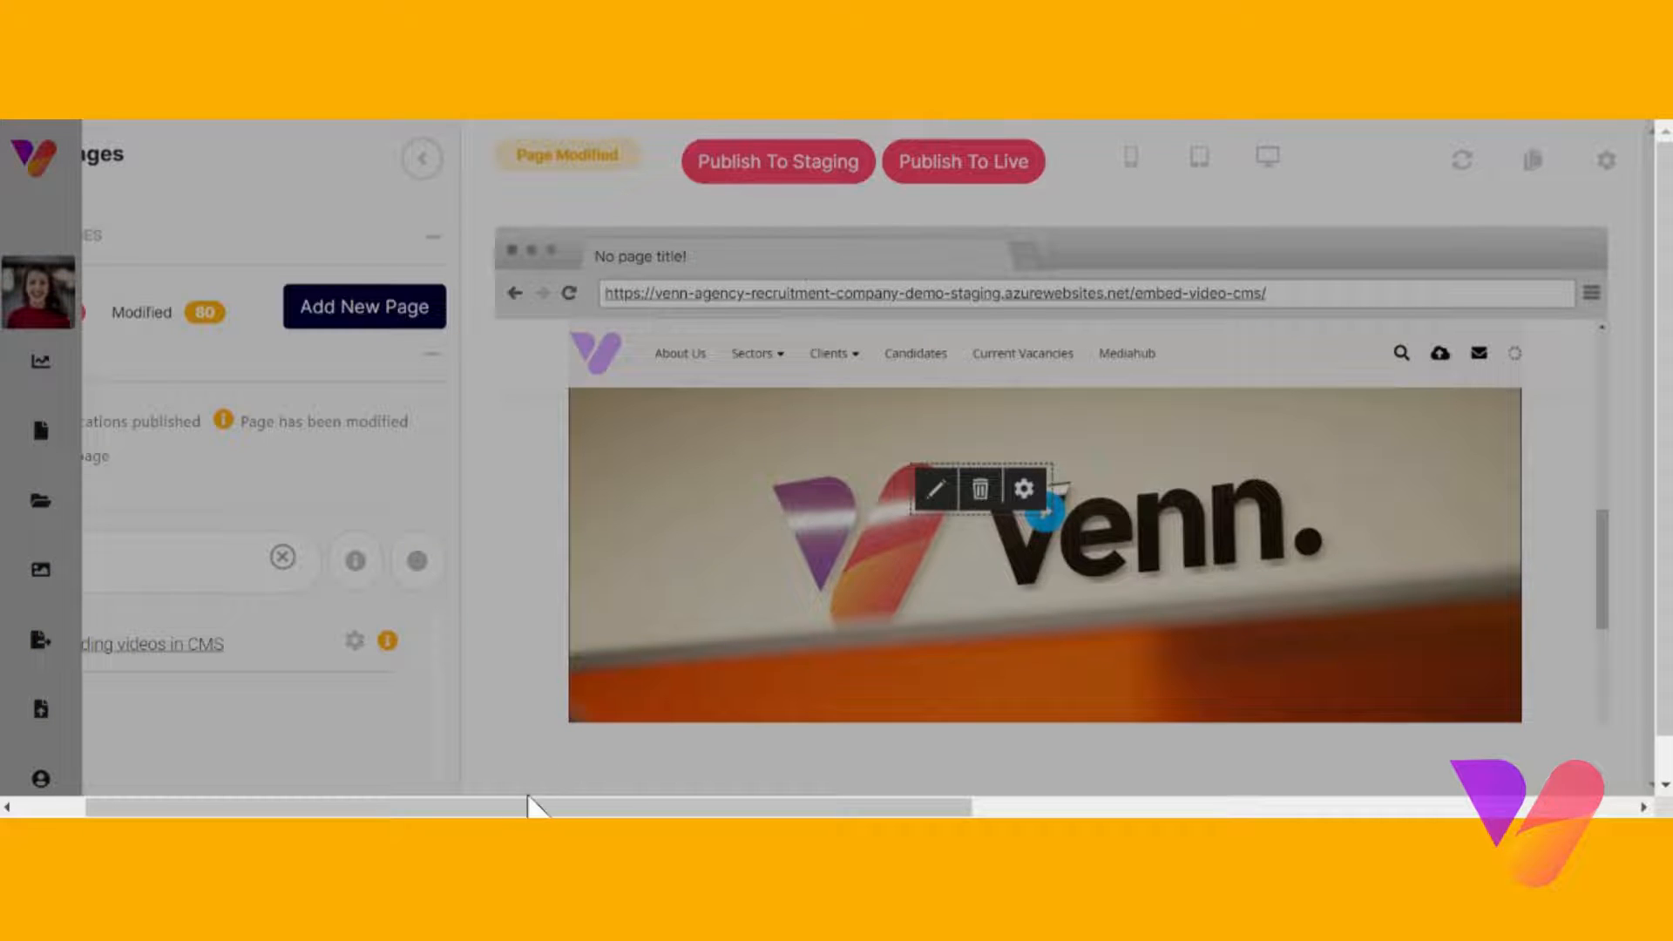
pyautogui.moveTo(531, 803); pyautogui.dragTo(1201, 742)
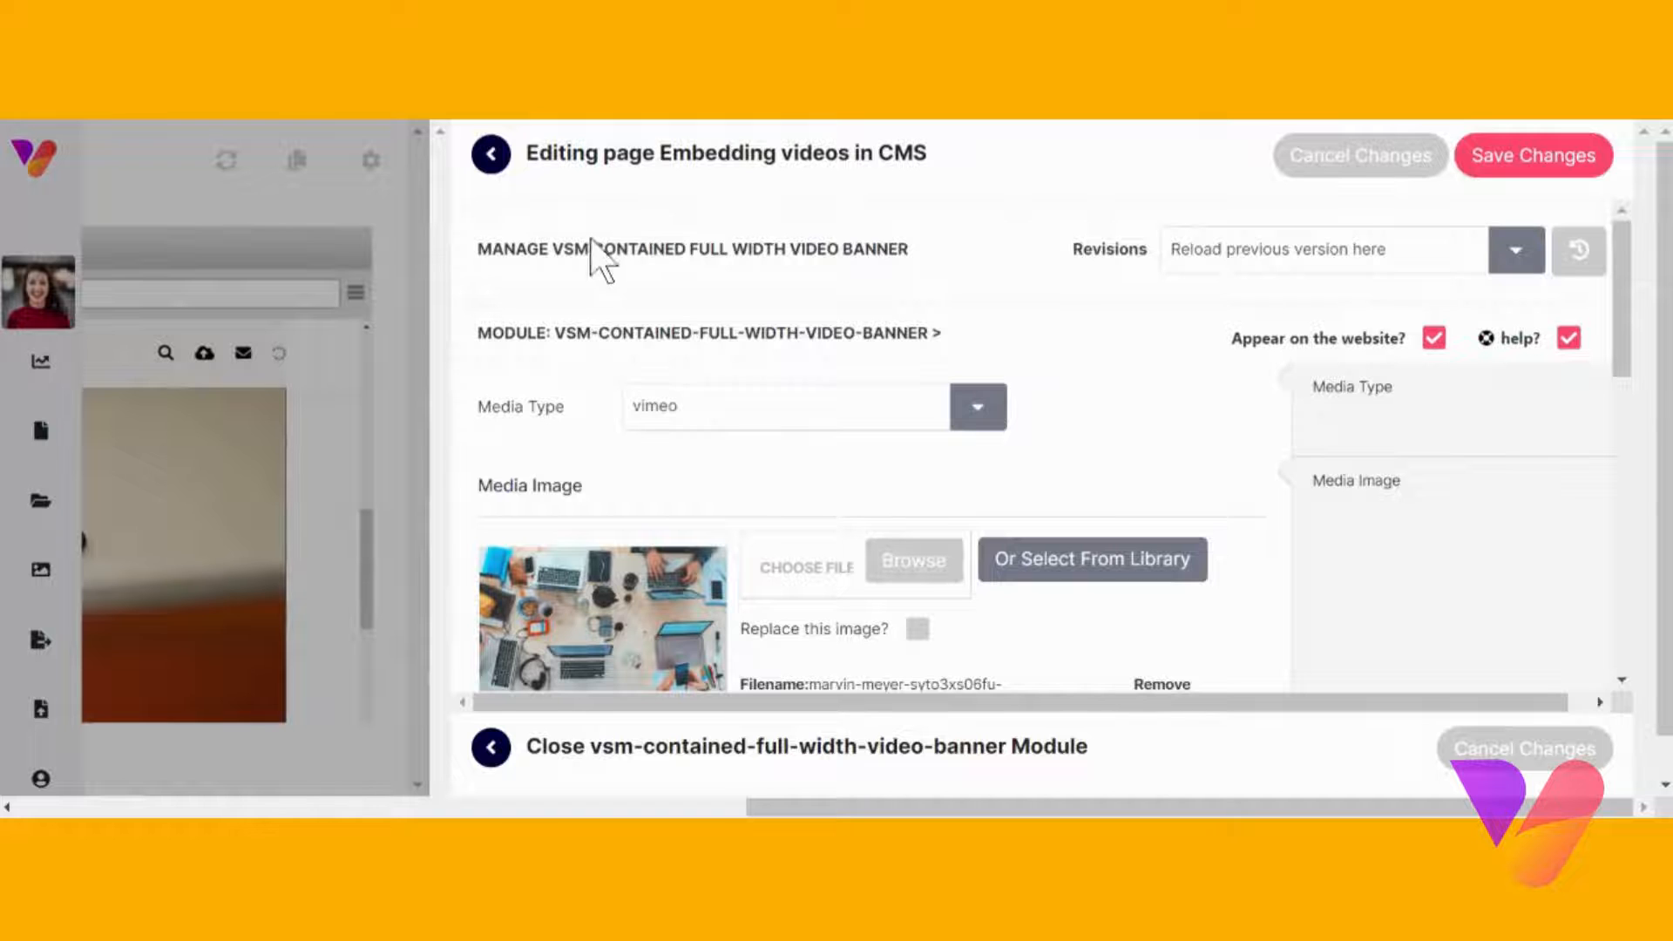
pyautogui.moveTo(552, 249); pyautogui.dragTo(964, 269)
# Review the full width video banner module's Media Type and Media Image settings, down to its Video Embed URL.
pyautogui.scroll(-4, 963, 279)
pyautogui.scroll(3, 965, 279)
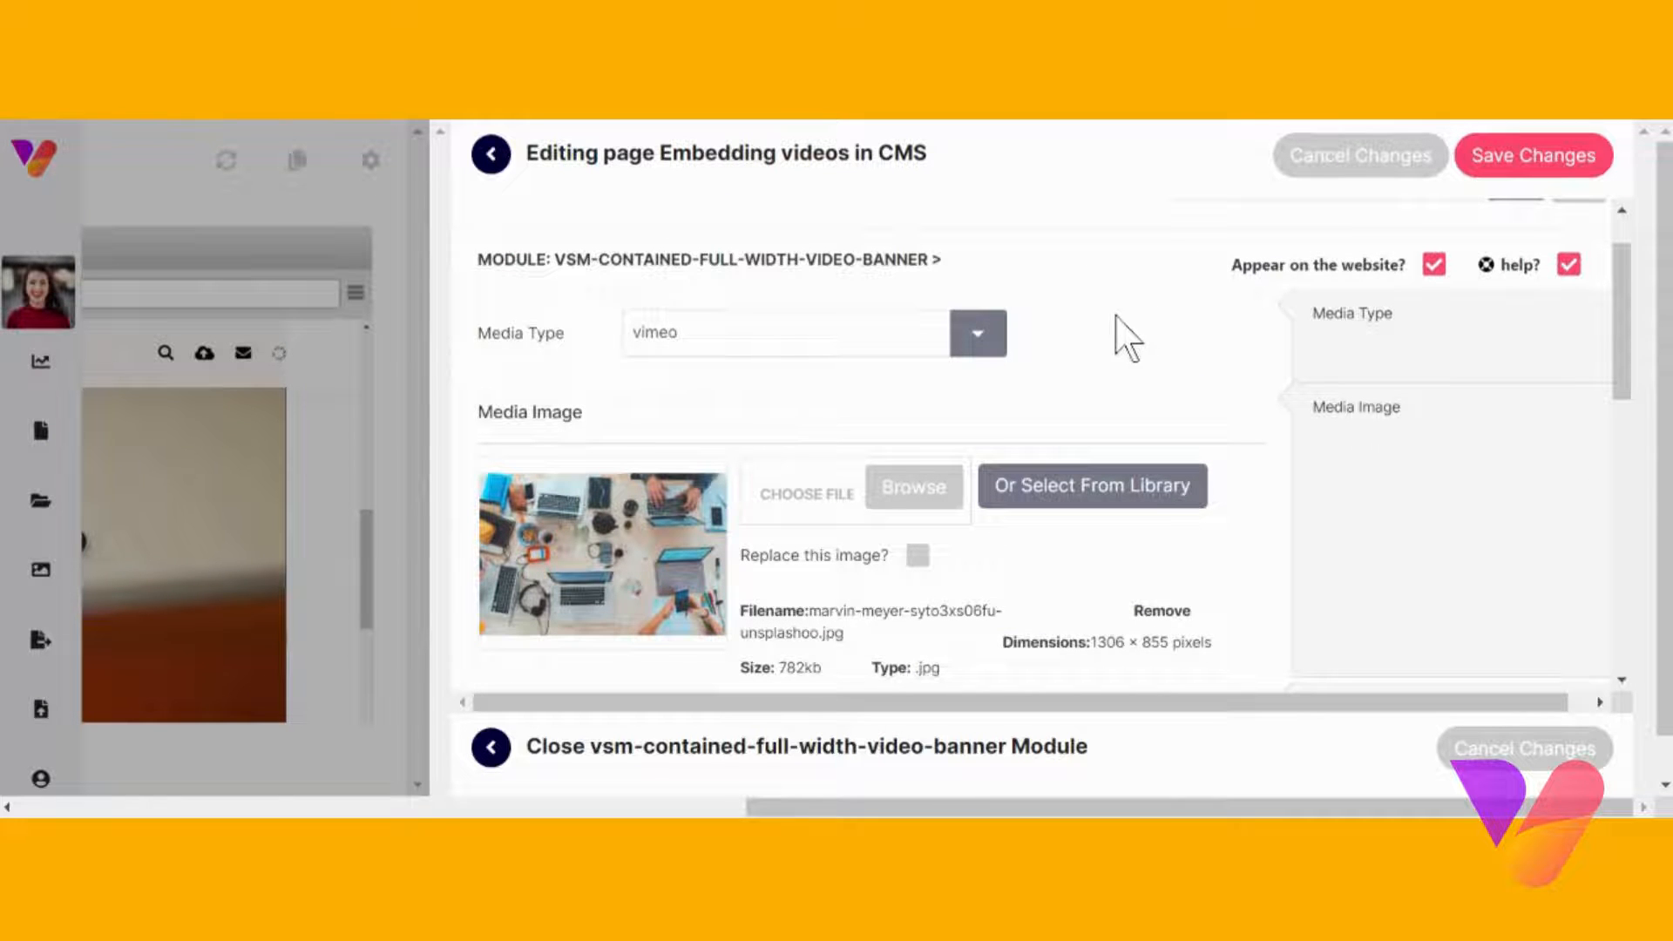
pyautogui.scroll(1, 1087, 340)
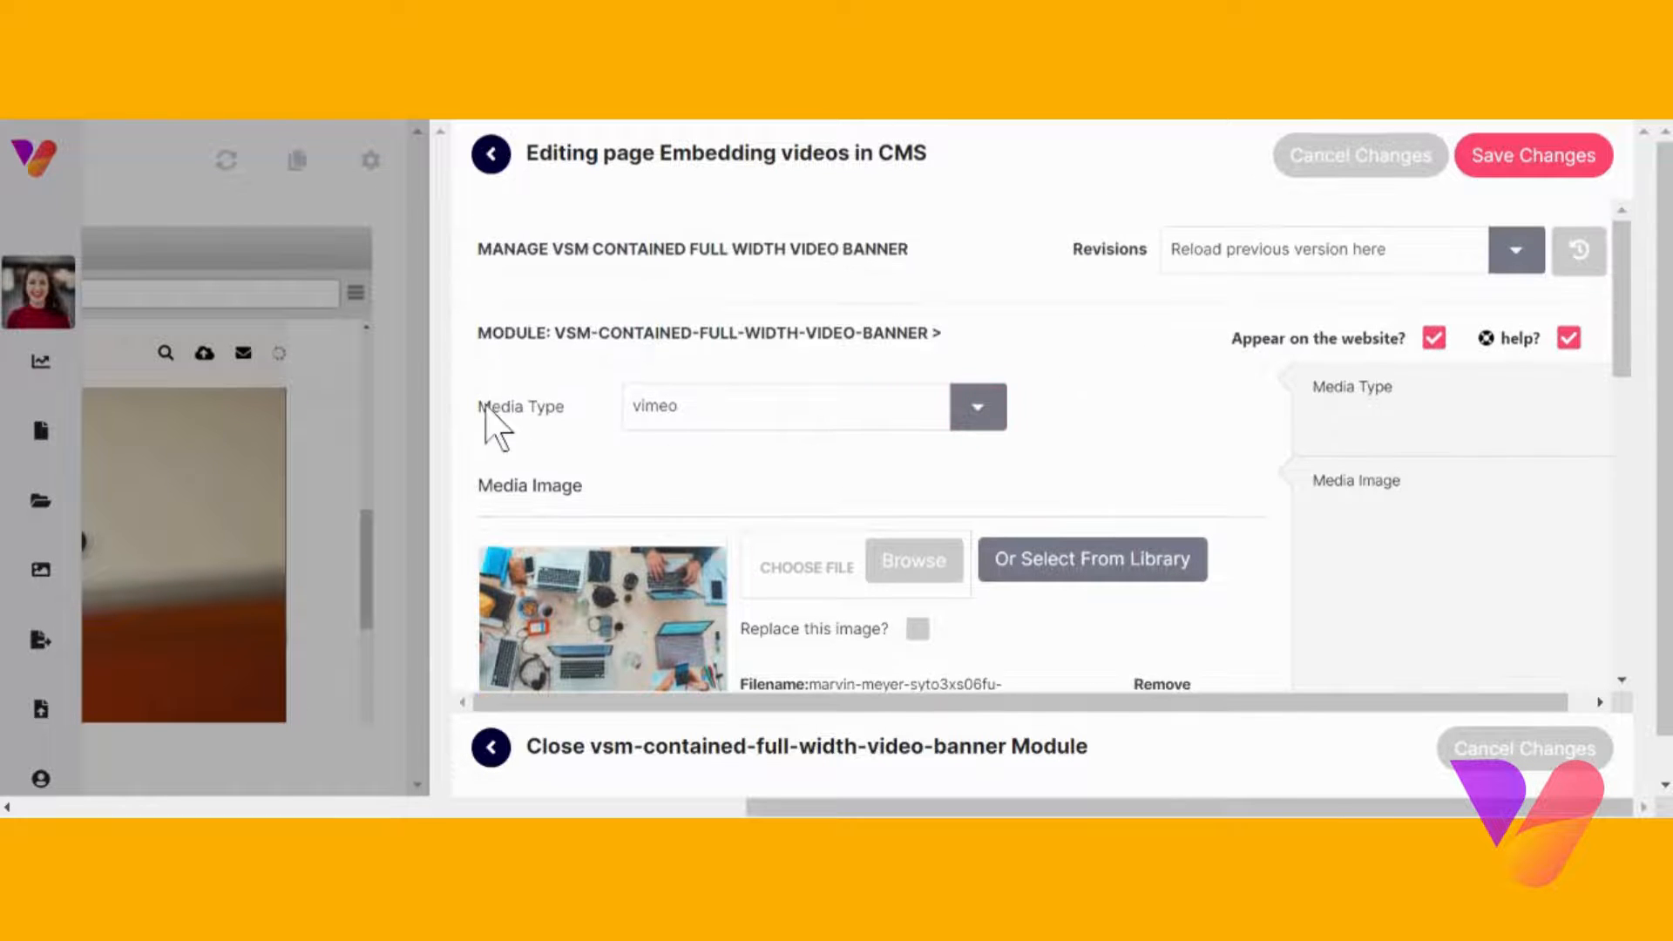
pyautogui.moveTo(482, 413); pyautogui.dragTo(540, 410)
pyautogui.scroll(-1, 1090, 422)
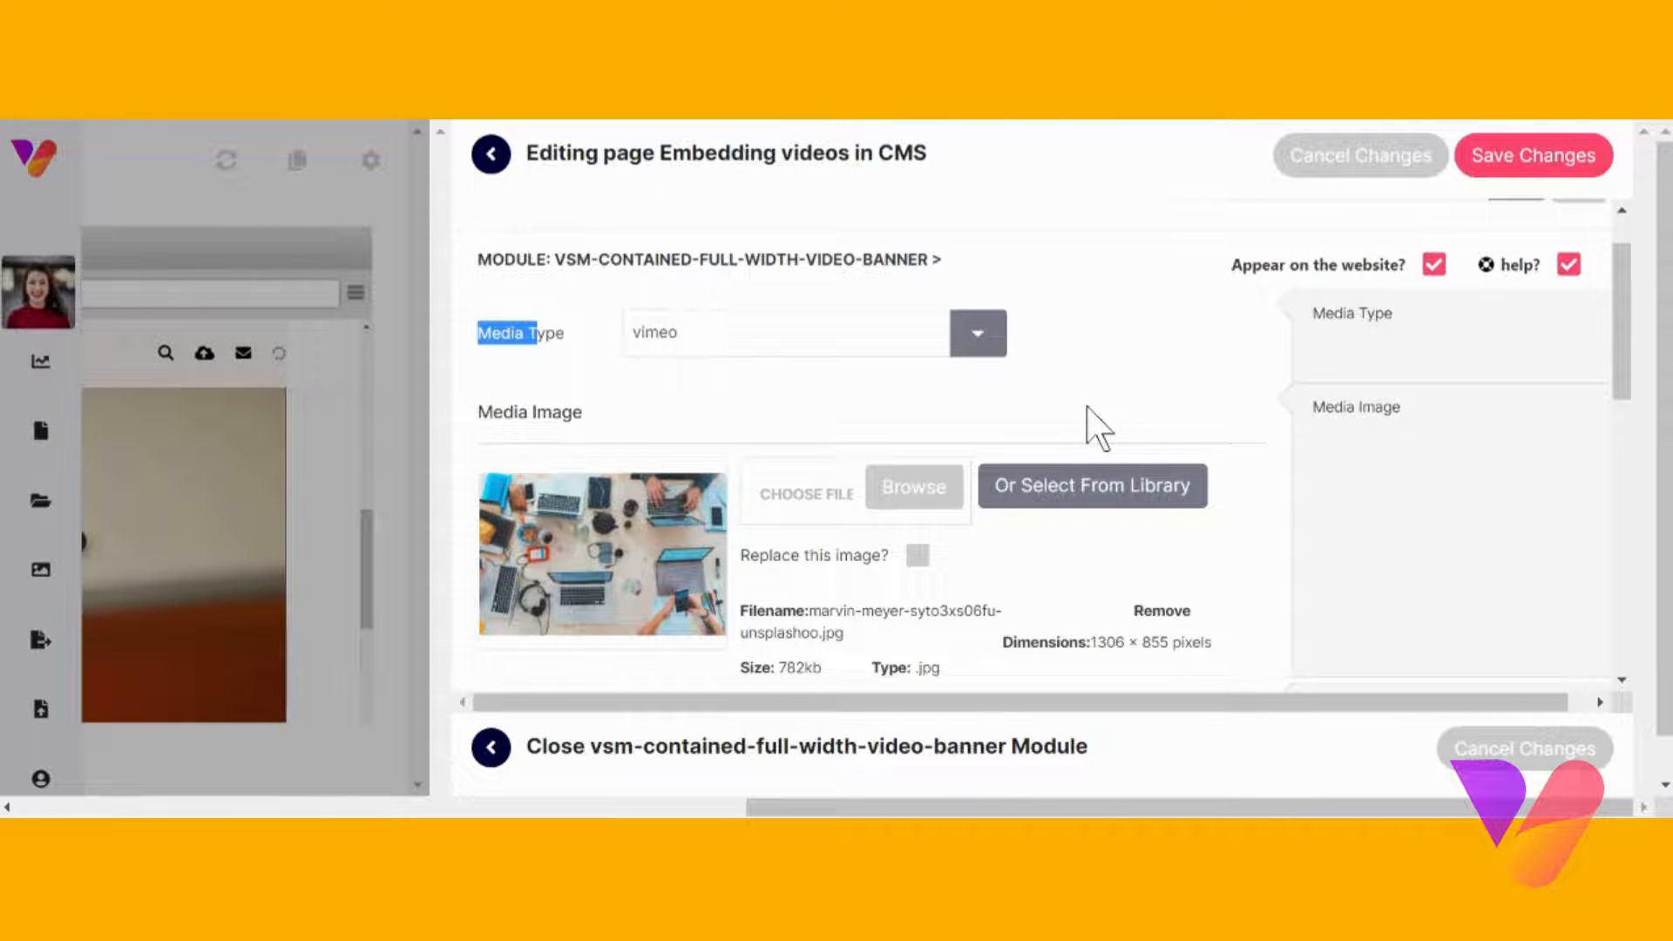
pyautogui.scroll(-1, 1089, 414)
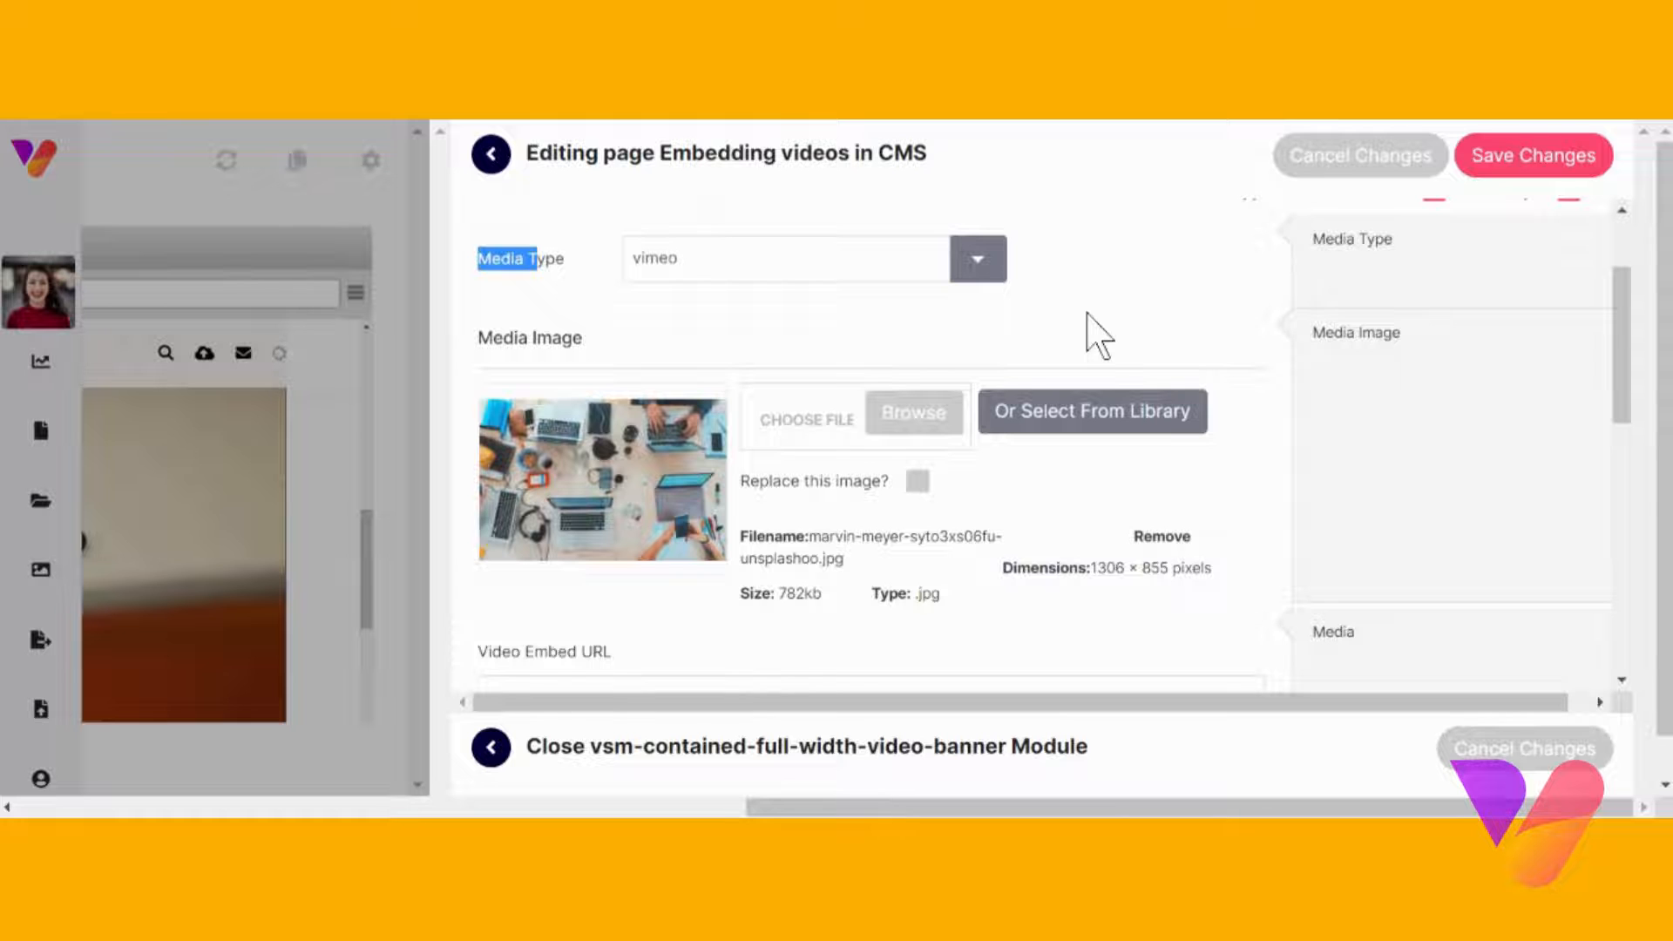
pyautogui.scroll(-5, 1075, 336)
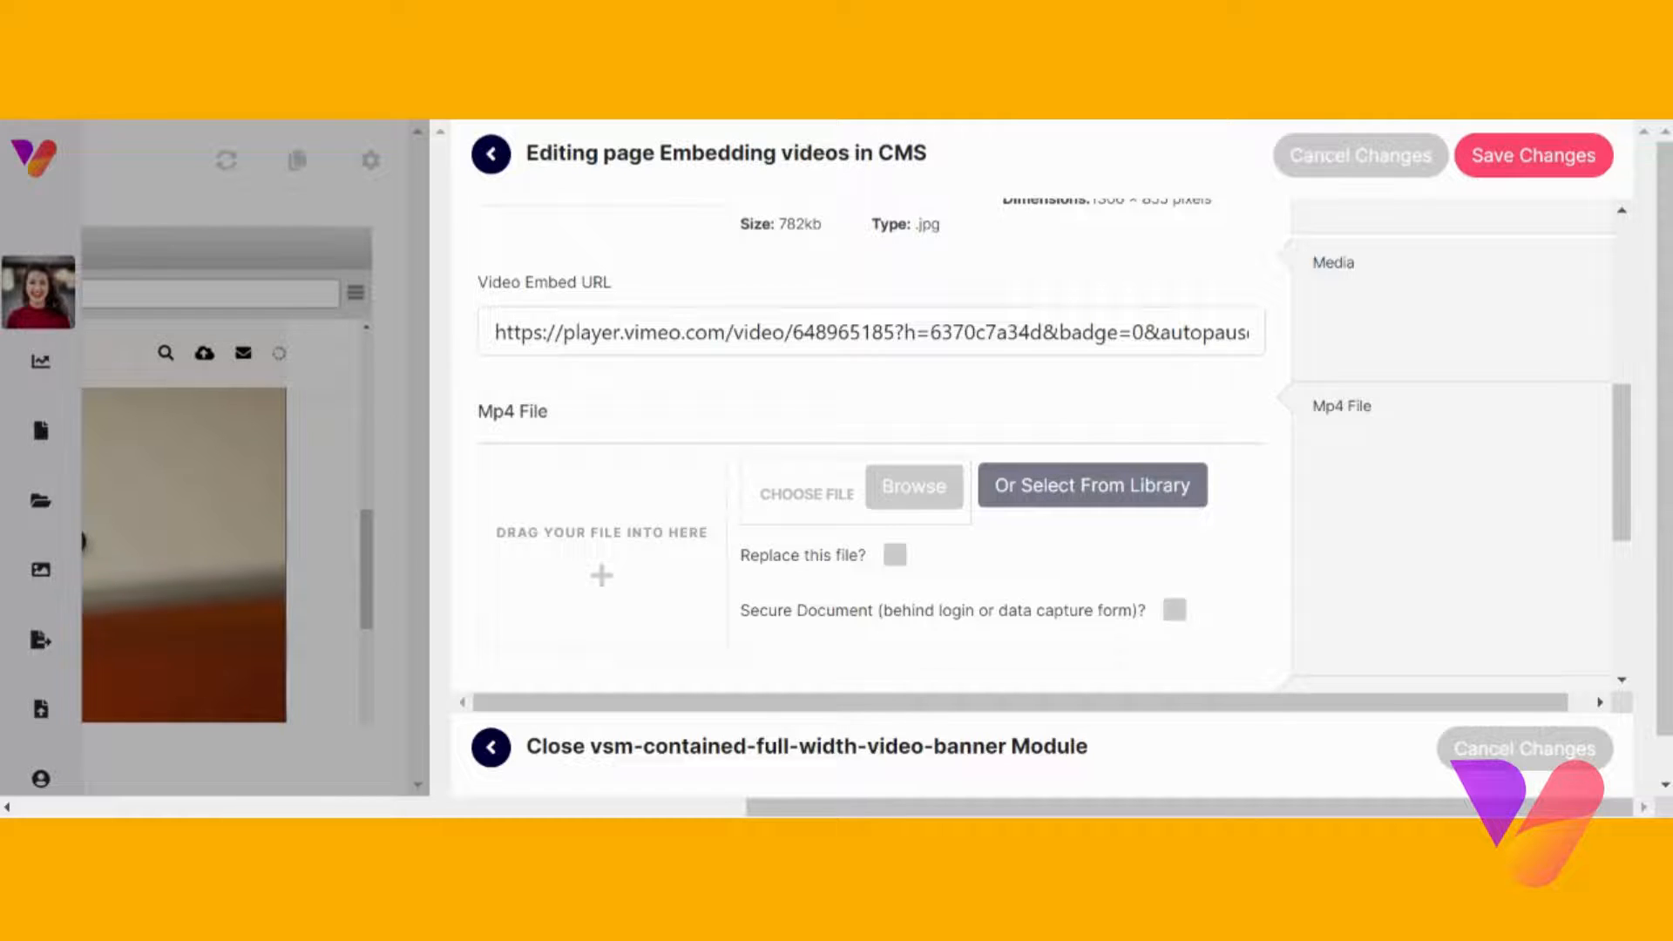
# Read through the full width video banner's Video Embed URL as far as the frameborder attribute.
pyautogui.click(849, 332)
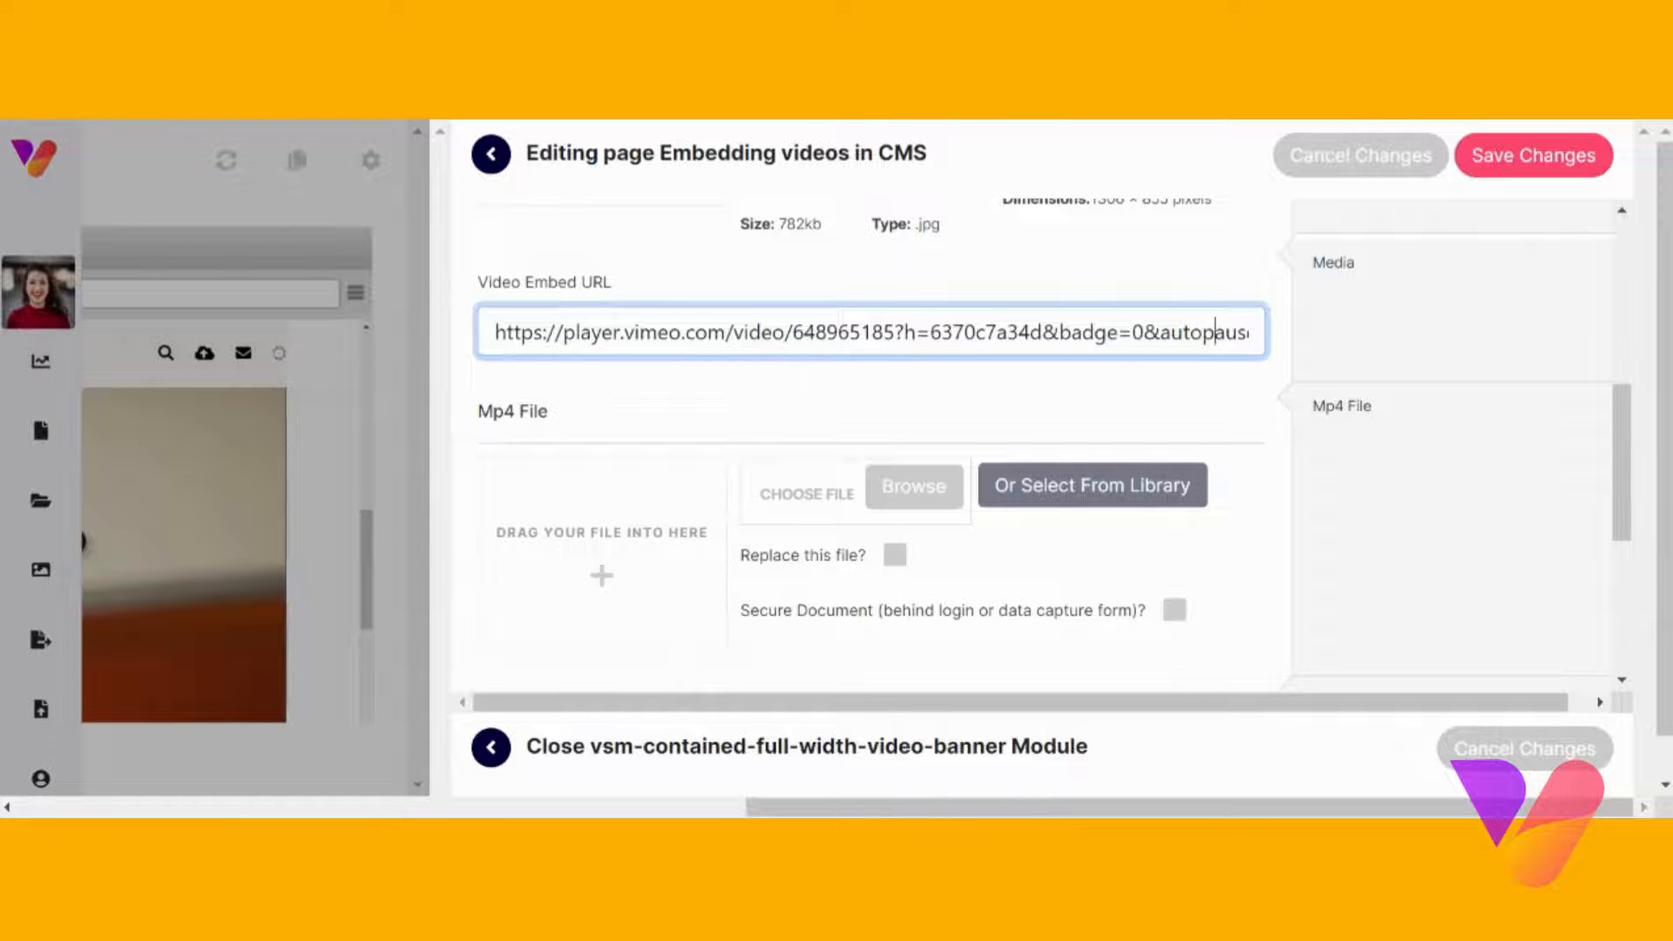
pyautogui.press('Right')
pyautogui.press('Right')
pyautogui.press('Right')
pyautogui.press('Right')
pyautogui.press('Right')
pyautogui.press('Right')
pyautogui.press('Right')
pyautogui.press('Right')
pyautogui.press('Right')
pyautogui.press('Right')
pyautogui.press('Right')
pyautogui.press('Right')
pyautogui.press('Right')
pyautogui.press('Right')
pyautogui.press('Right')
pyautogui.press('Right')
pyautogui.press('Right')
pyautogui.press('Right')
pyautogui.press('Right')
pyautogui.press('Right')
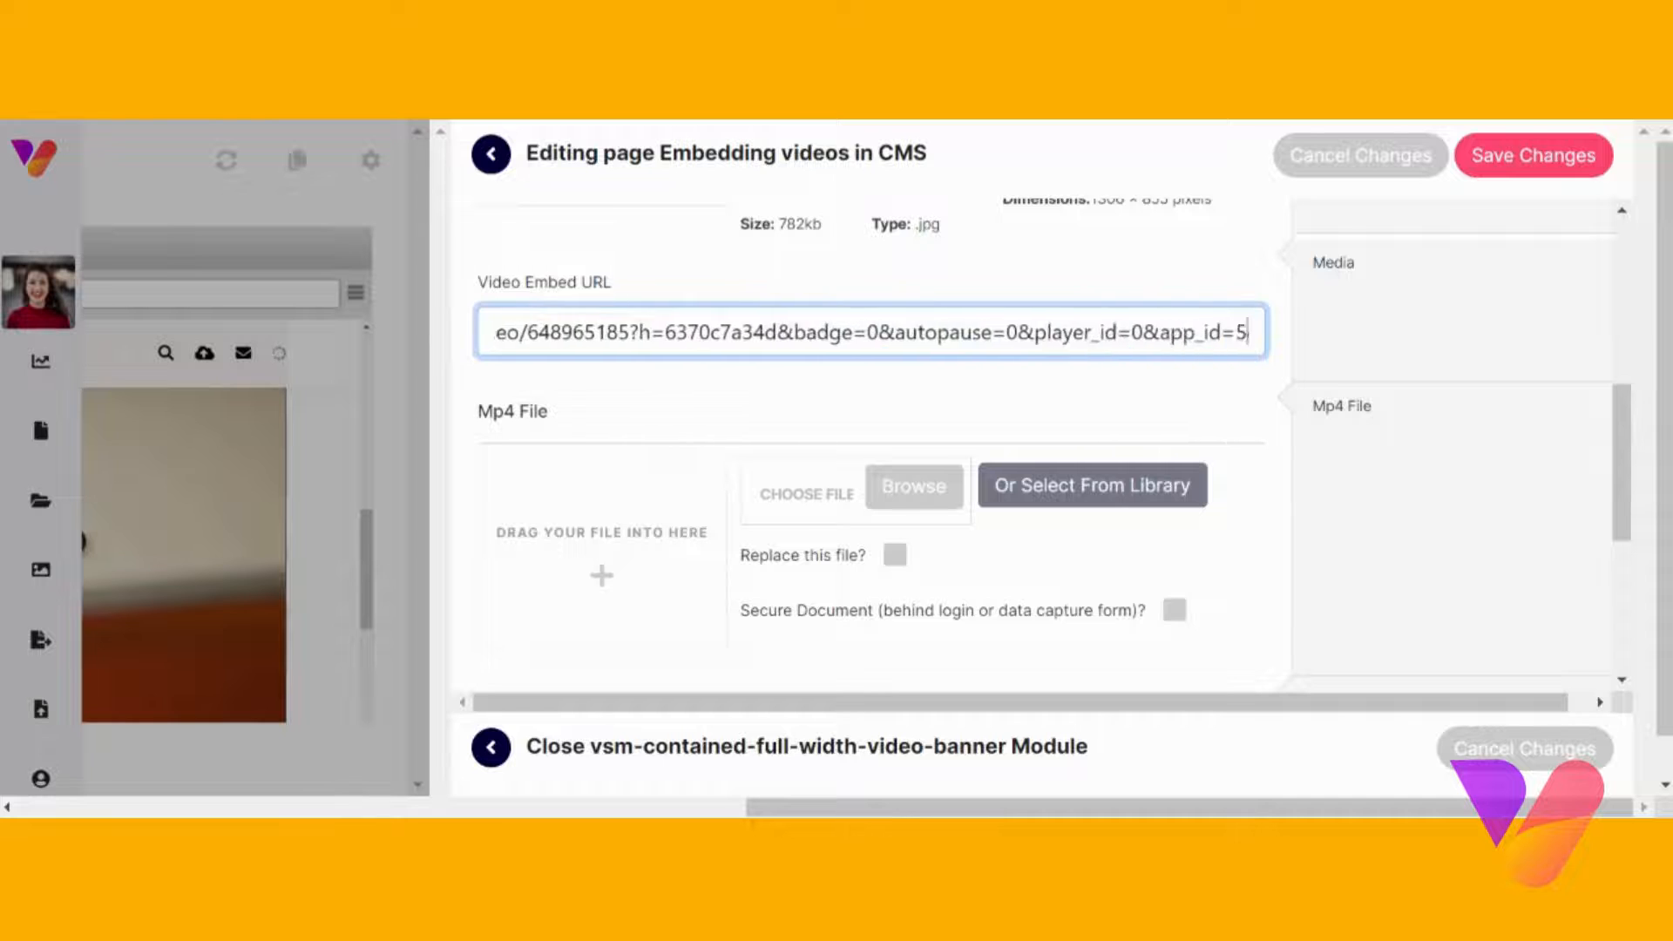
pyautogui.press('Right')
pyautogui.press('Right')
pyautogui.press('Right')
pyautogui.press('Right')
pyautogui.press('Right')
pyautogui.press('Right')
pyautogui.press('Right')
pyautogui.press('Right')
pyautogui.press('Right')
pyautogui.press('Right')
pyautogui.press('Right')
pyautogui.press('Right')
pyautogui.press('Right')
pyautogui.press('Right')
pyautogui.press('Right')
pyautogui.press('Right')
pyautogui.press('Right')
pyautogui.press('Right')
pyautogui.press('Right')
pyautogui.press('Right')
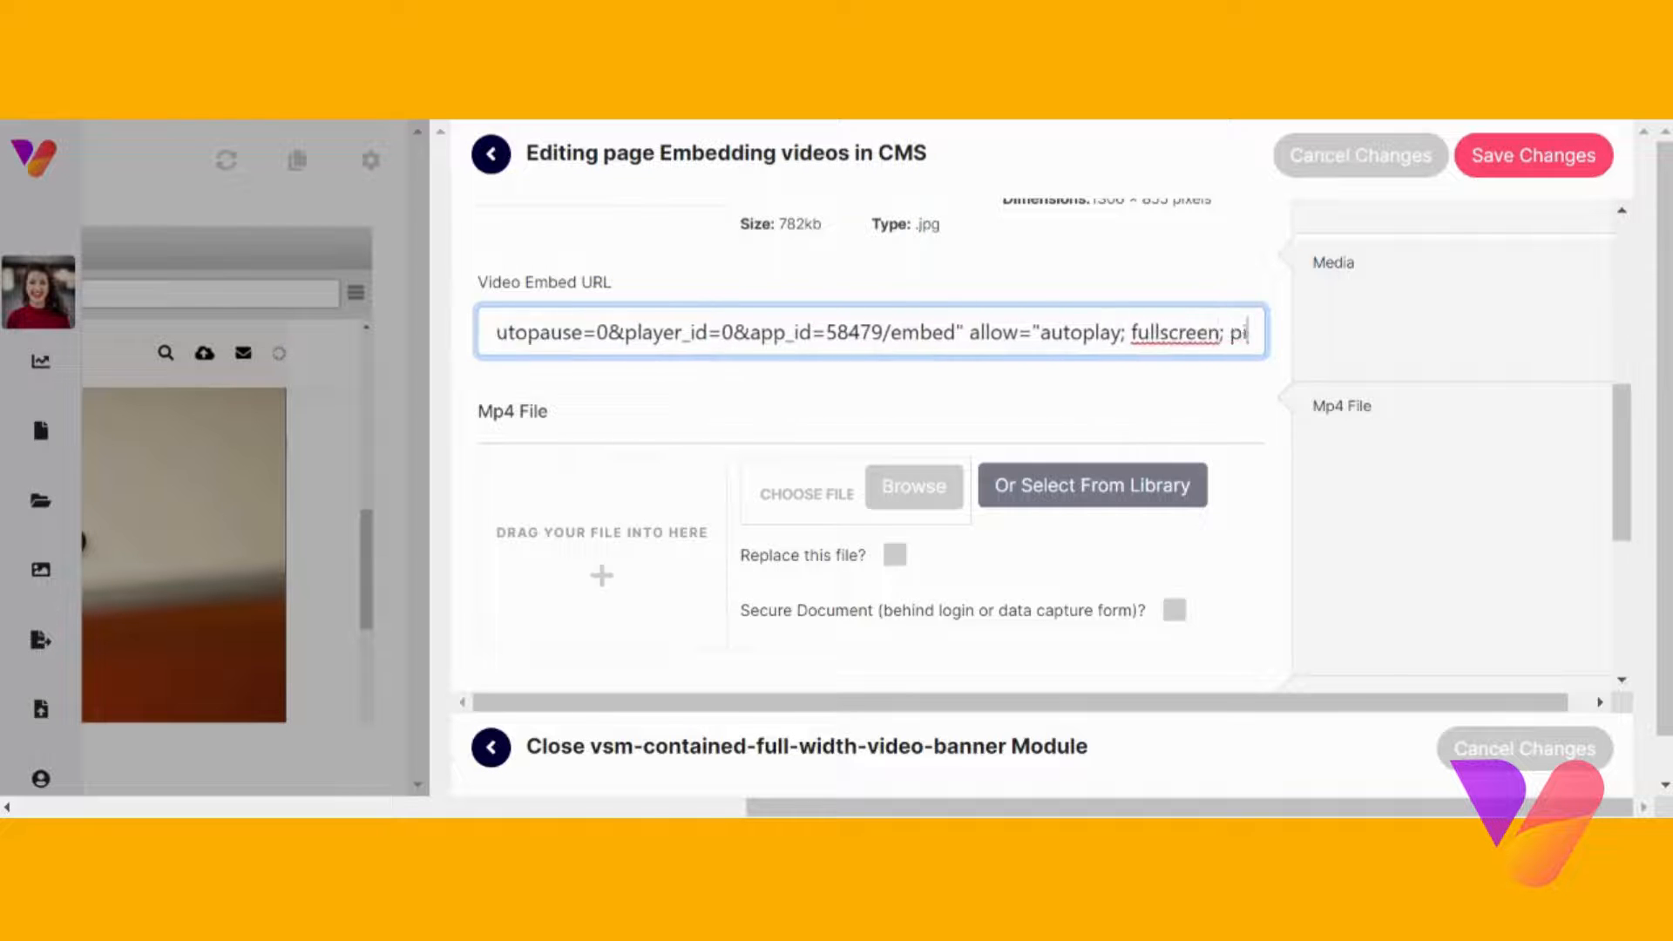
pyautogui.press('Right')
pyautogui.press('Right')
pyautogui.press('Right')
pyautogui.press('Right')
pyautogui.press('Right')
pyautogui.press('Right')
pyautogui.press('Right')
pyautogui.press('Right')
pyautogui.press('Right')
pyautogui.press('Right')
pyautogui.press('Right')
pyautogui.press('Right')
pyautogui.press('Right')
pyautogui.press('Right')
pyautogui.press('Right')
pyautogui.press('Right')
pyautogui.press('Right')
pyautogui.press('Right')
pyautogui.press('Right')
pyautogui.press('Right')
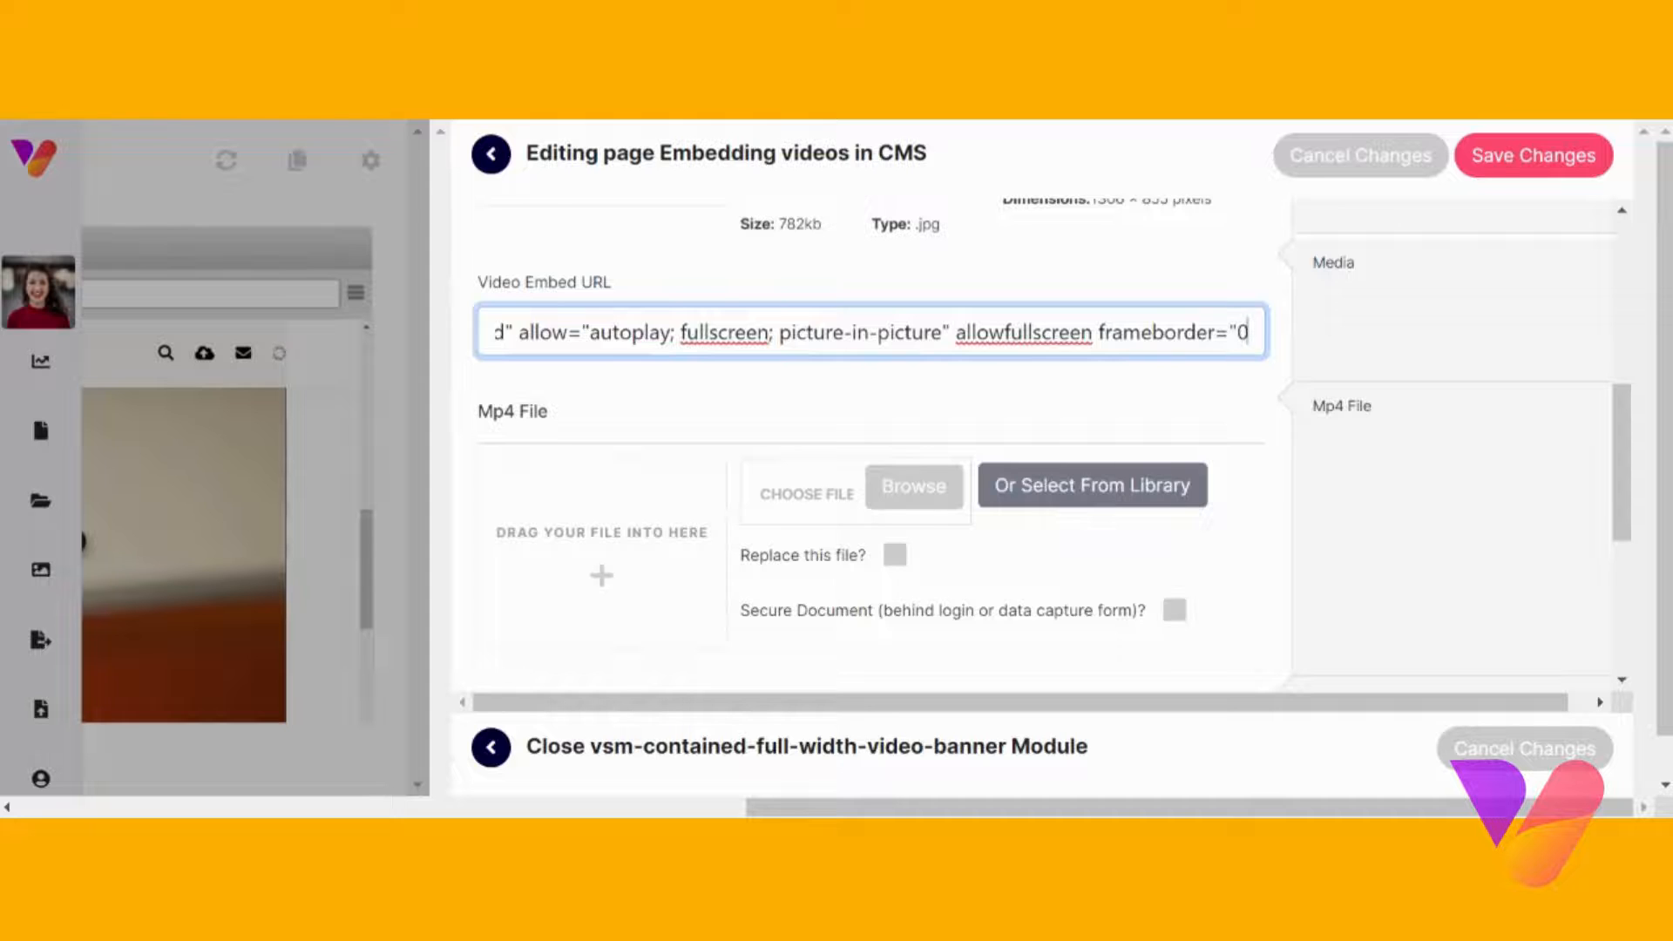
# Check the full width video banner's Mp4 File, Full Width and Padding settings, and leave its editor.
pyautogui.scroll(-3, 1058, 355)
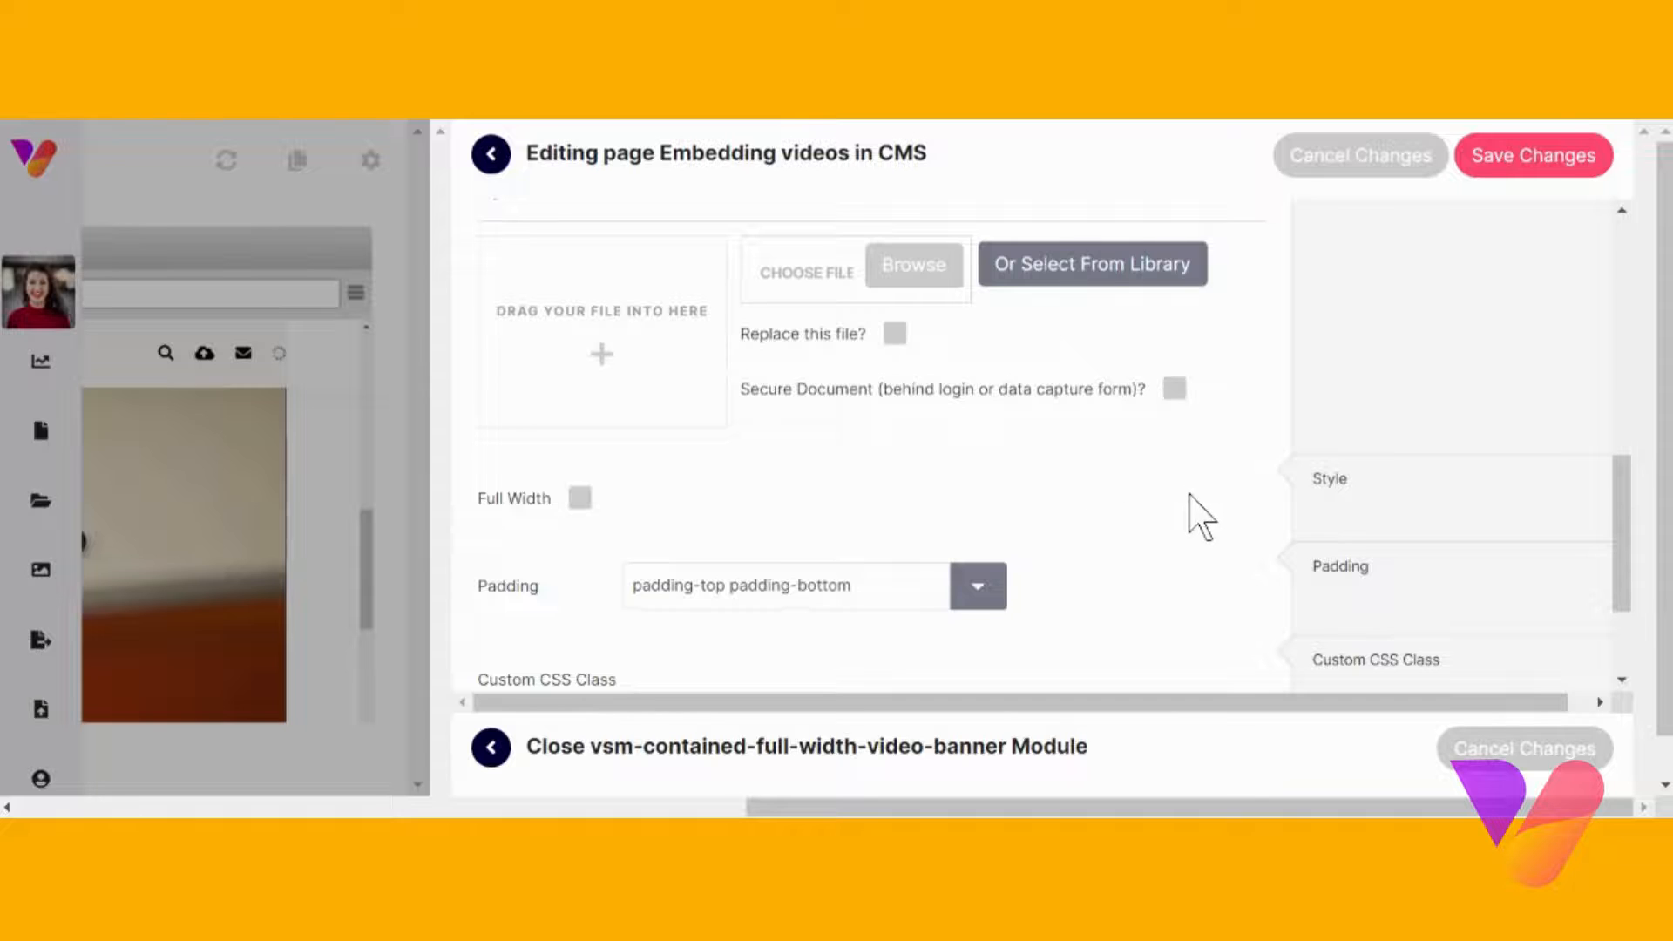
pyautogui.scroll(2, 1195, 514)
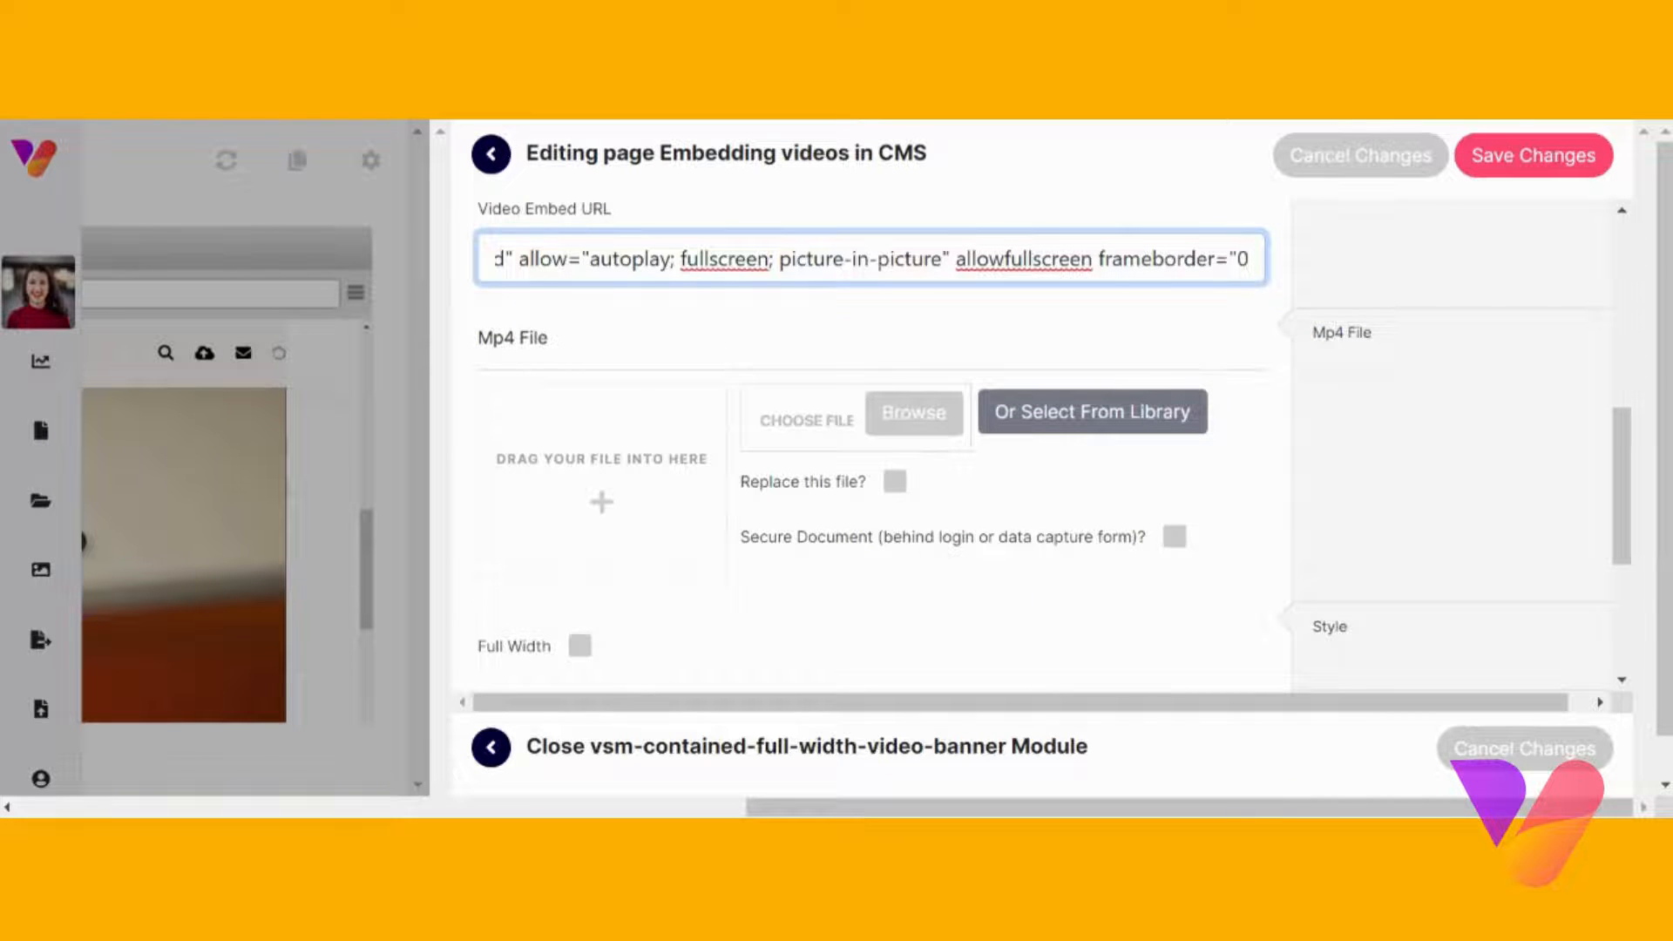
pyautogui.scroll(-1, 926, 401)
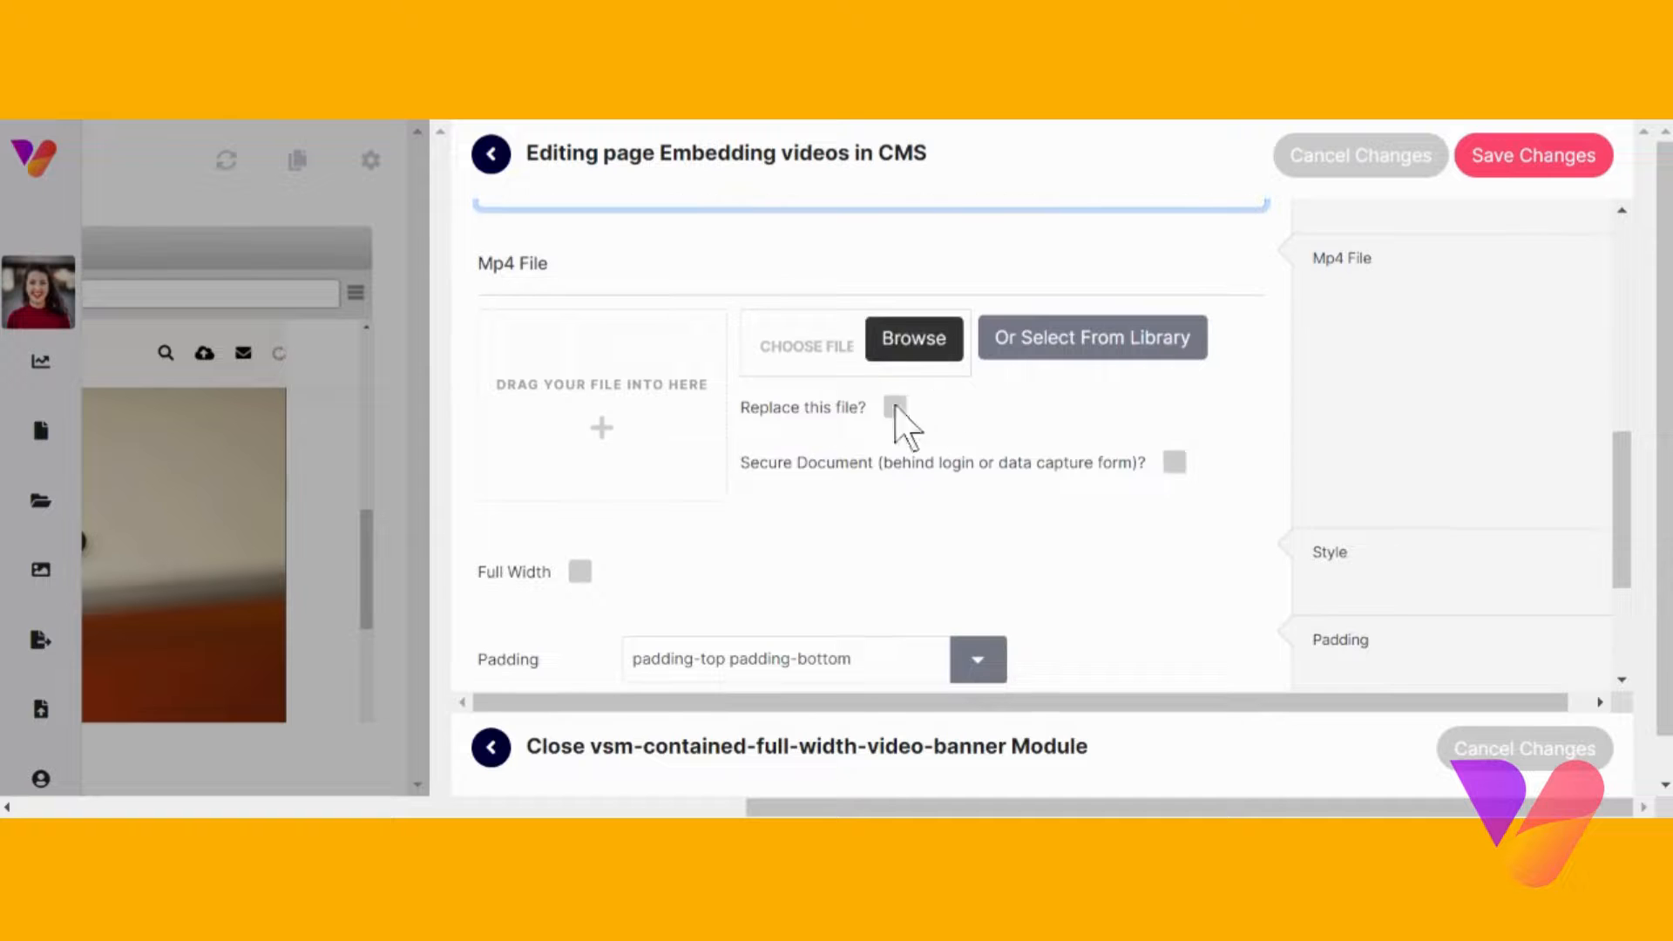
pyautogui.click(491, 159)
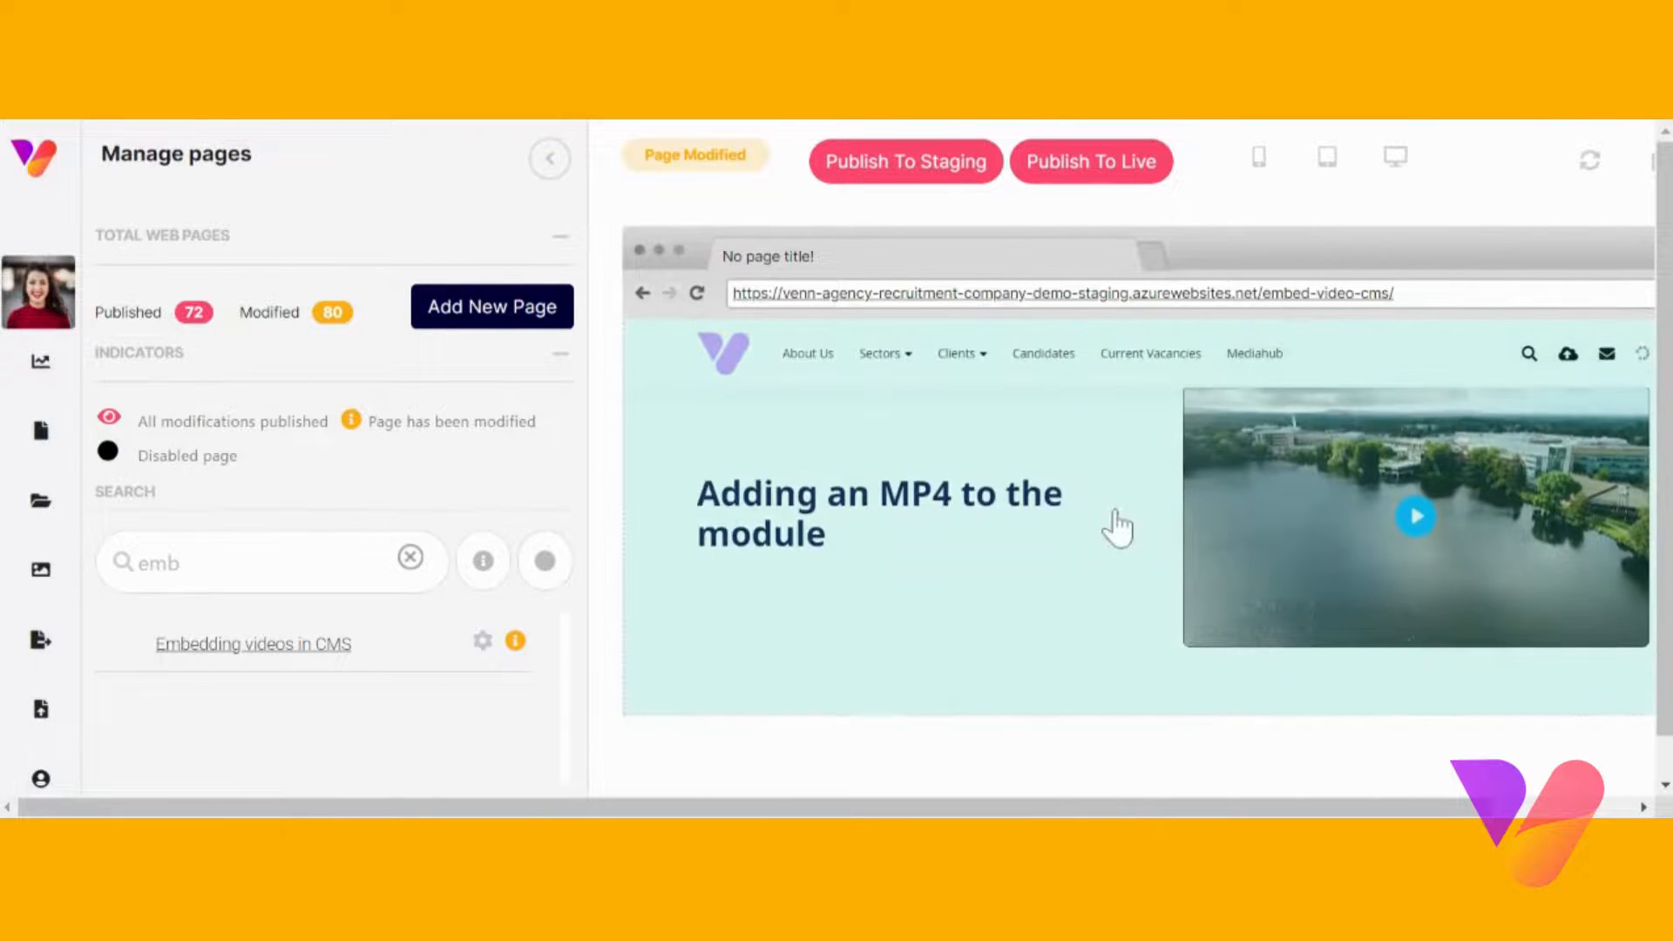
# Open the "Adding an MP4 to the module" 50/50 content module for editing and bring its Media Type into view.
pyautogui.moveTo(1107, 495)
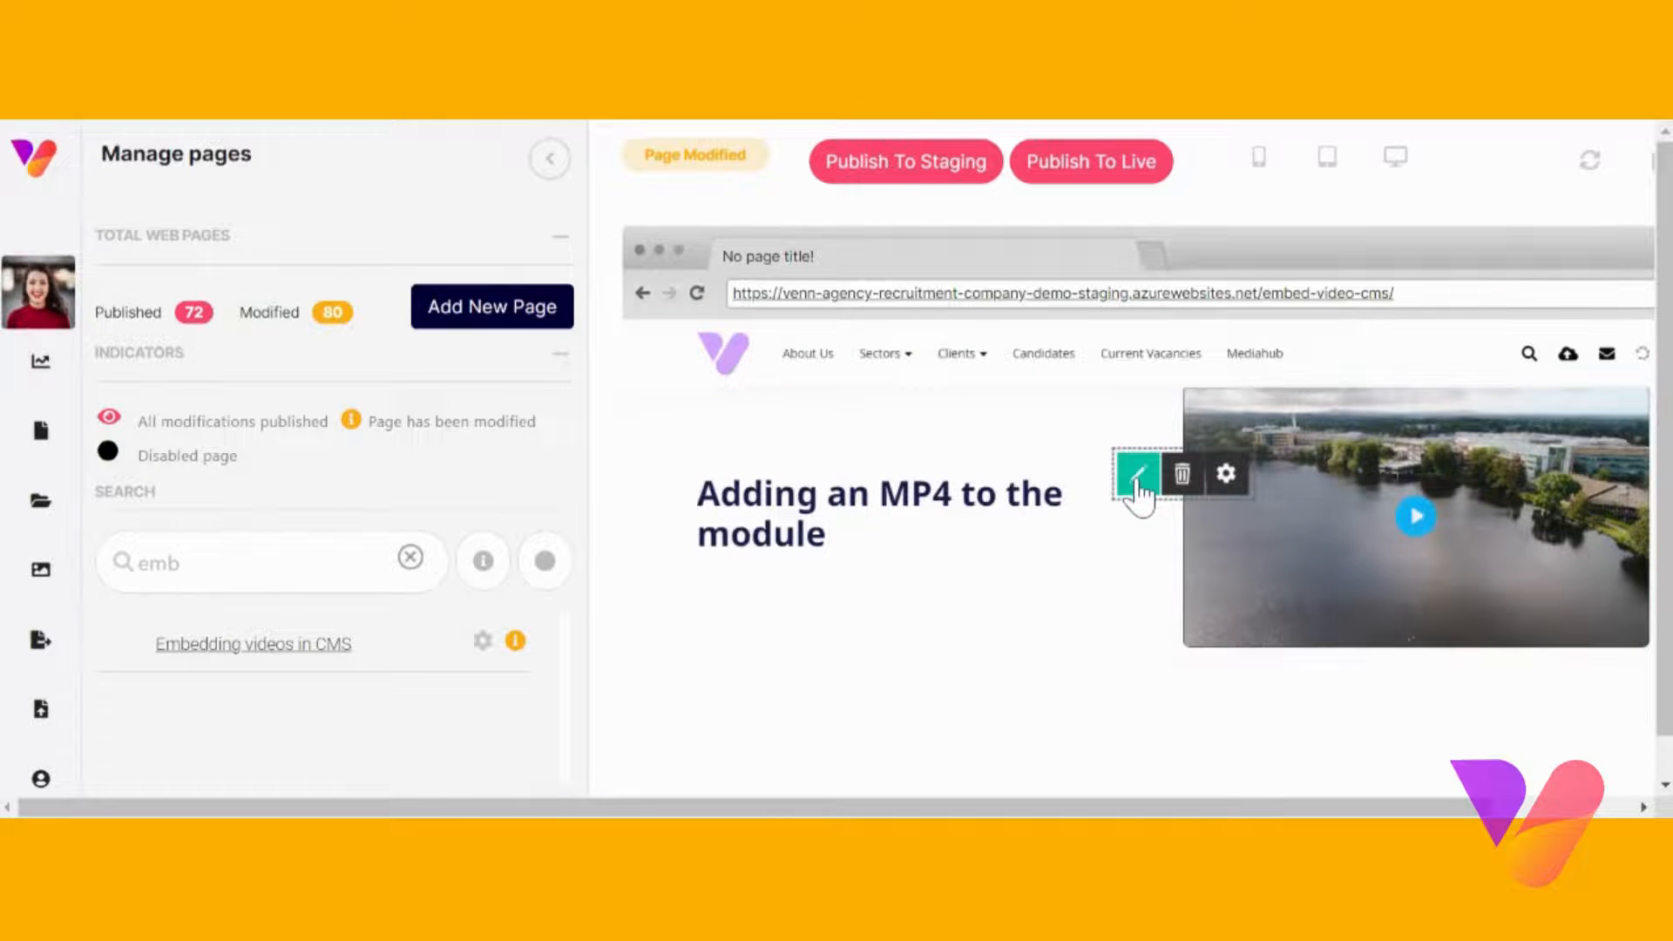
pyautogui.click(1139, 474)
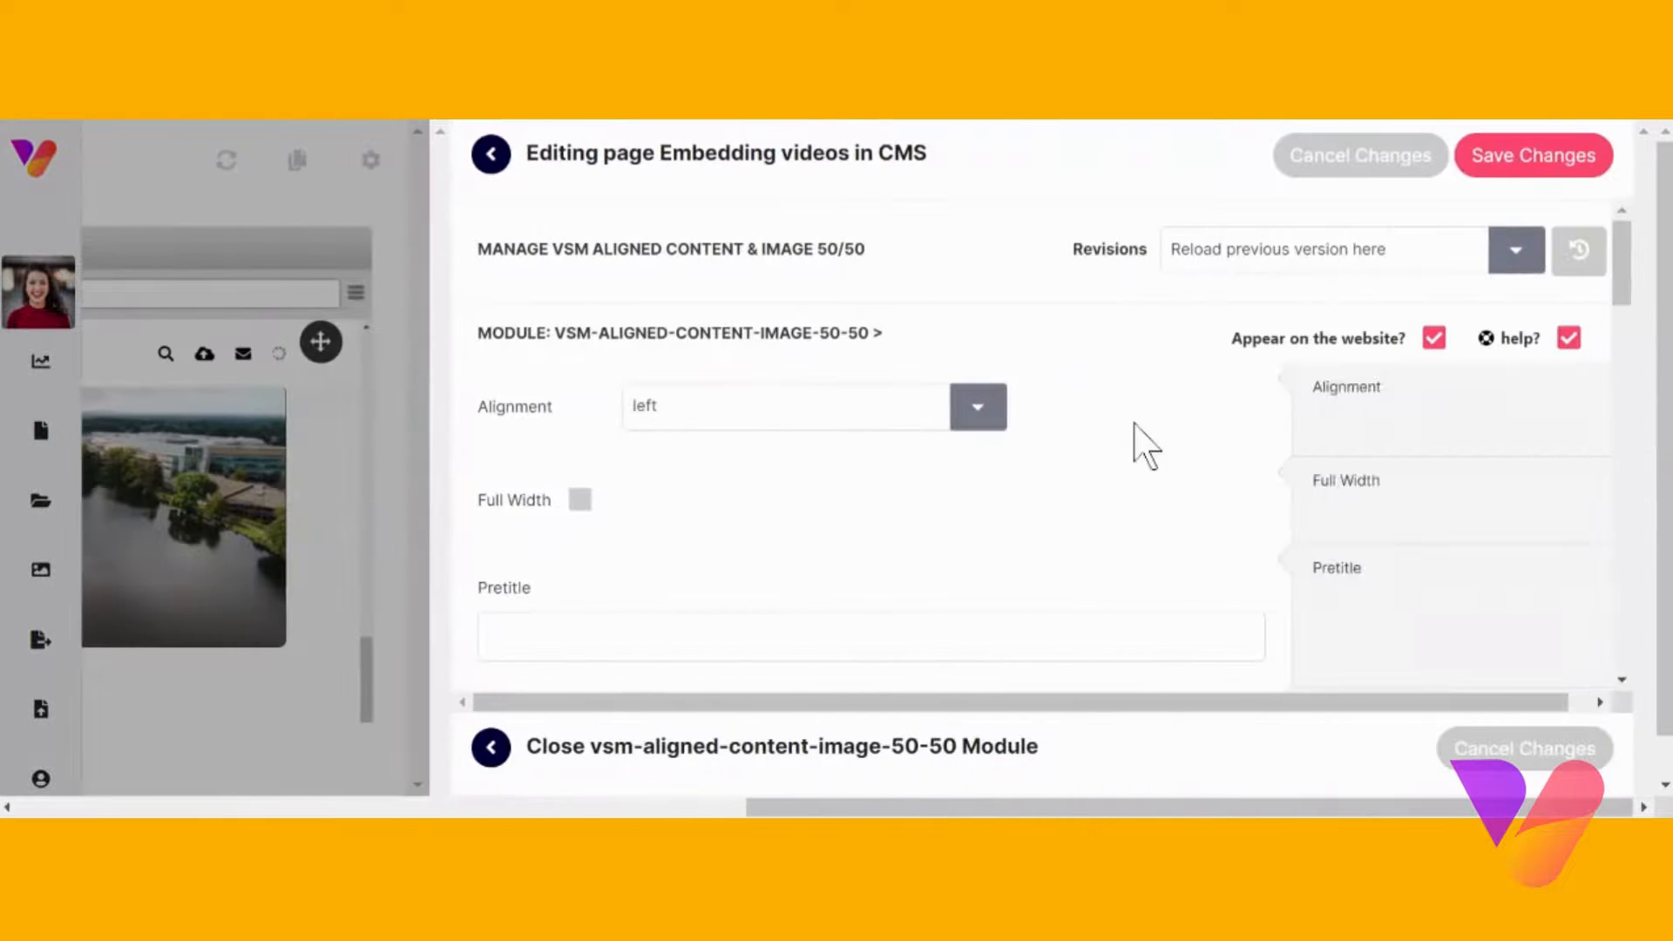
pyautogui.scroll(-2, 684, 288)
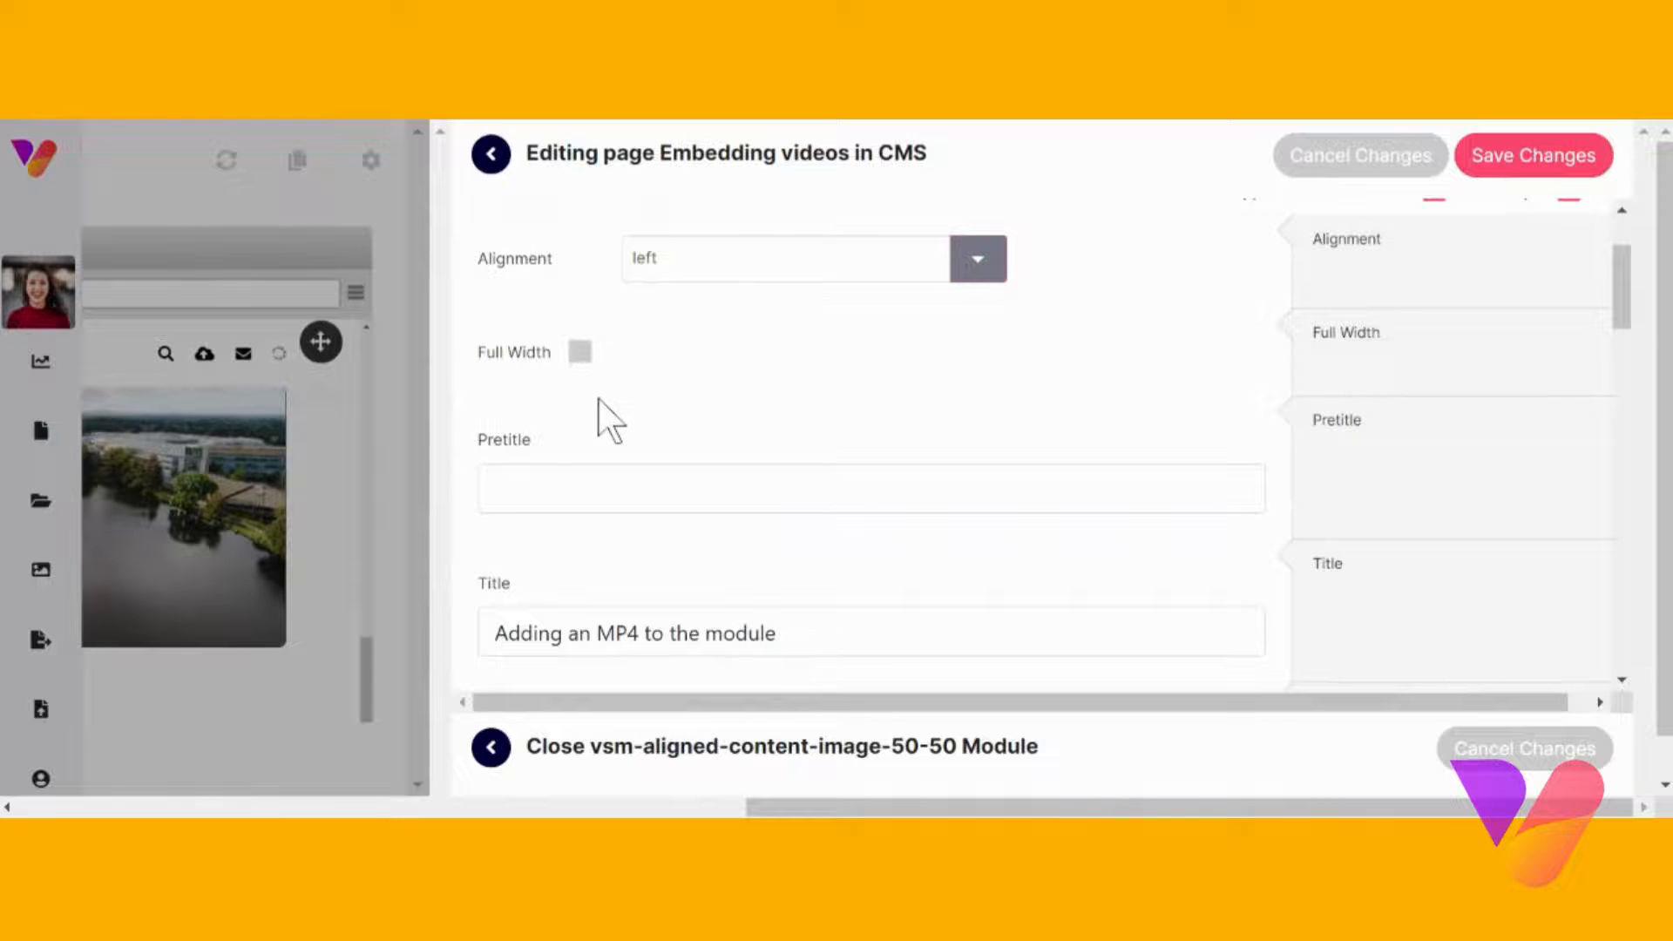
pyautogui.scroll(1, 766, 422)
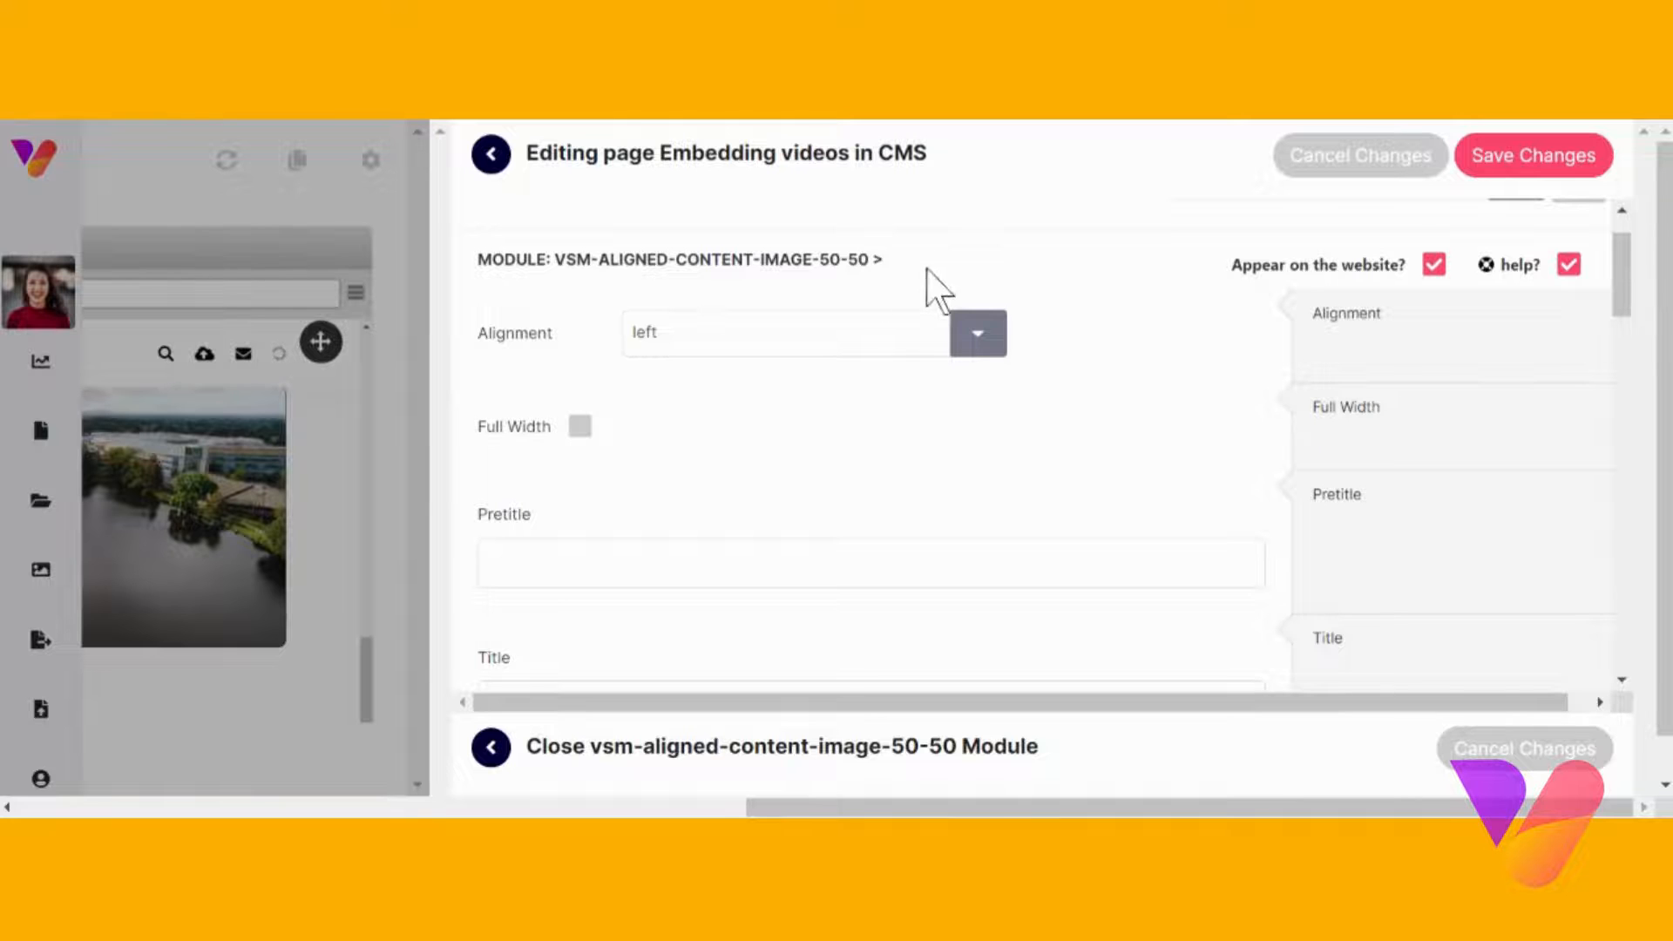
pyautogui.scroll(-2, 928, 427)
pyautogui.scroll(-12, 924, 415)
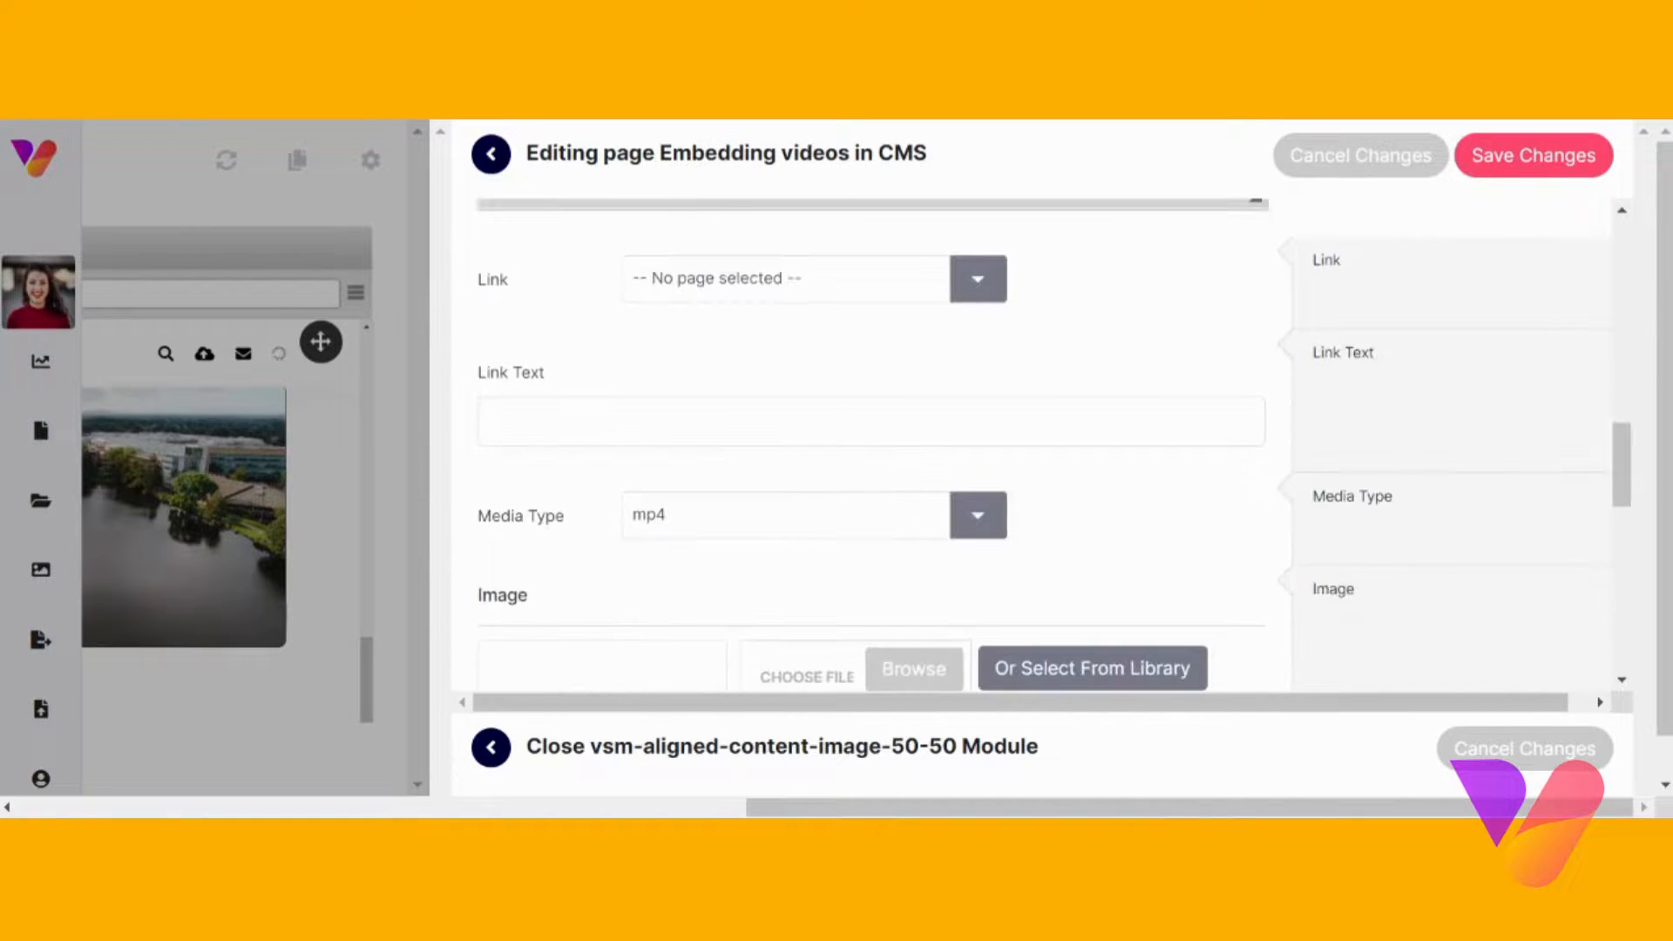
# Review the 50/50 module's Media Type, Image, Mp4 File, Video Embed URL and Padding fields, and leave its editor.
pyautogui.scroll(-4, 837, 318)
pyautogui.scroll(1, 628, 288)
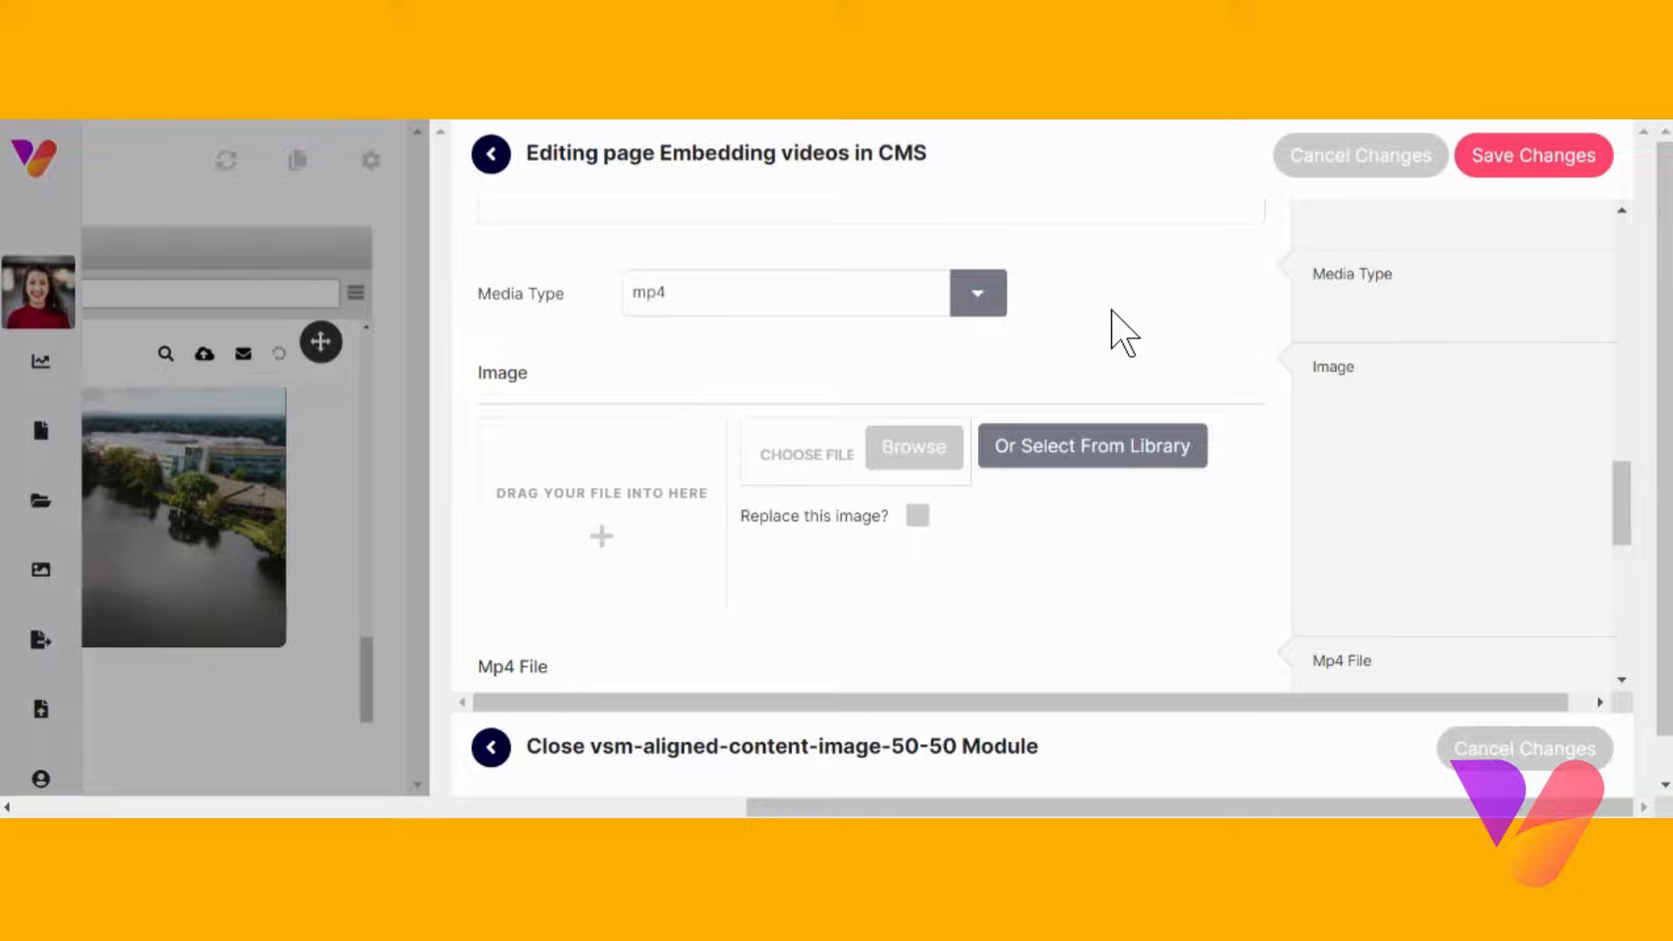
pyautogui.scroll(-1, 1120, 335)
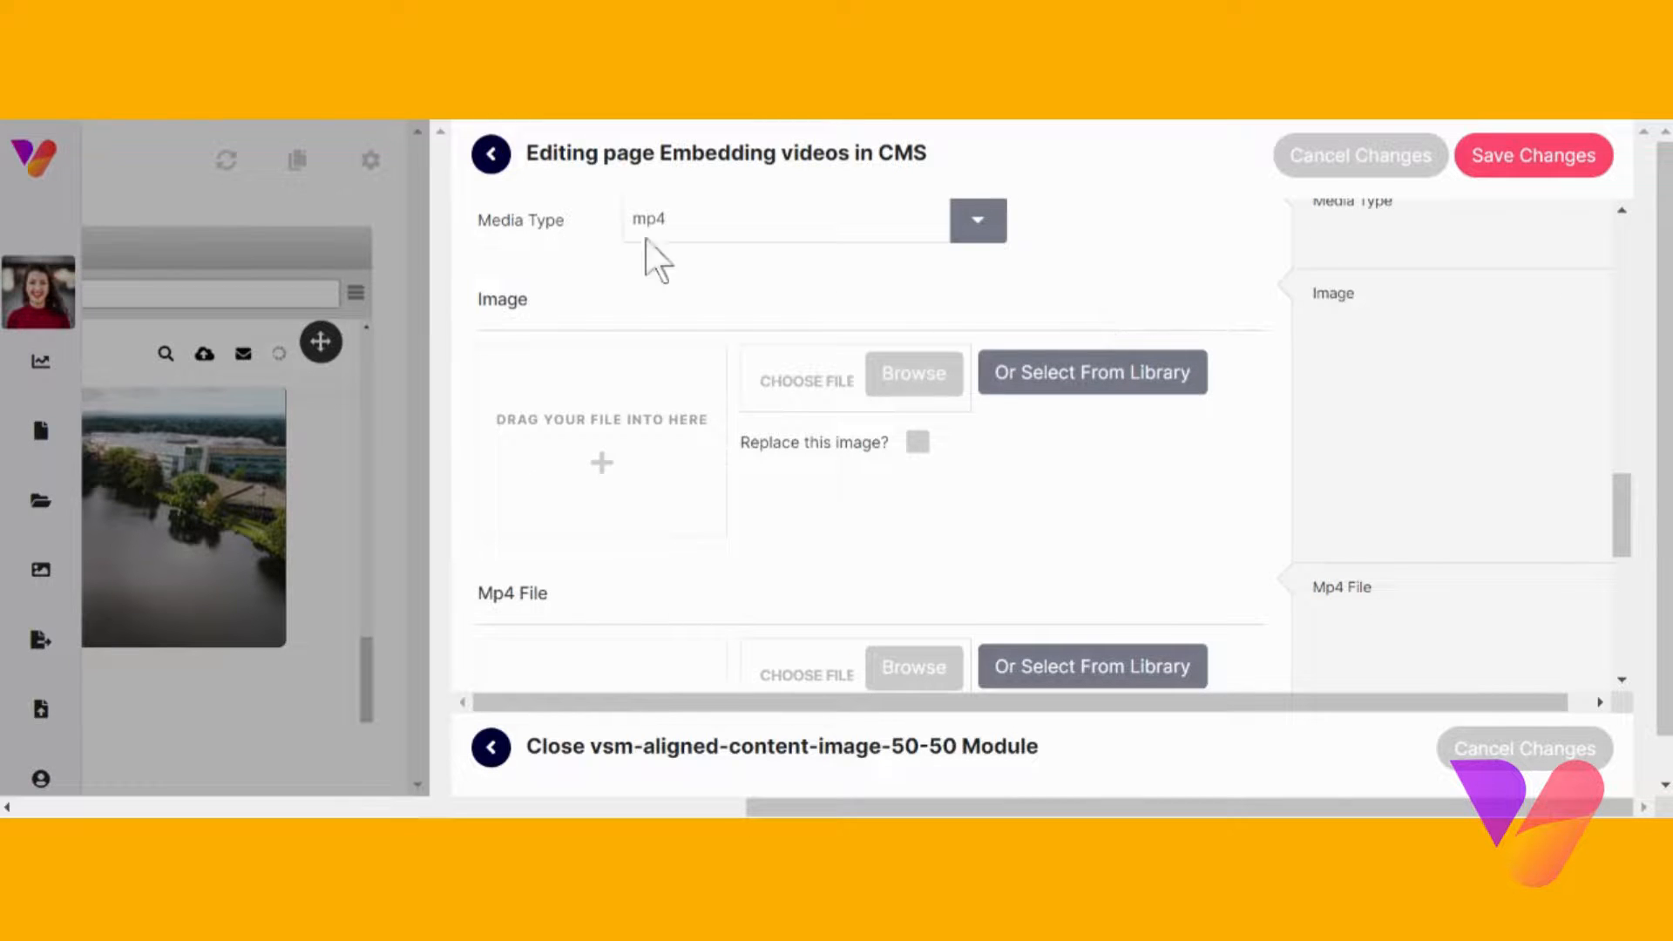
pyautogui.scroll(-3, 1102, 261)
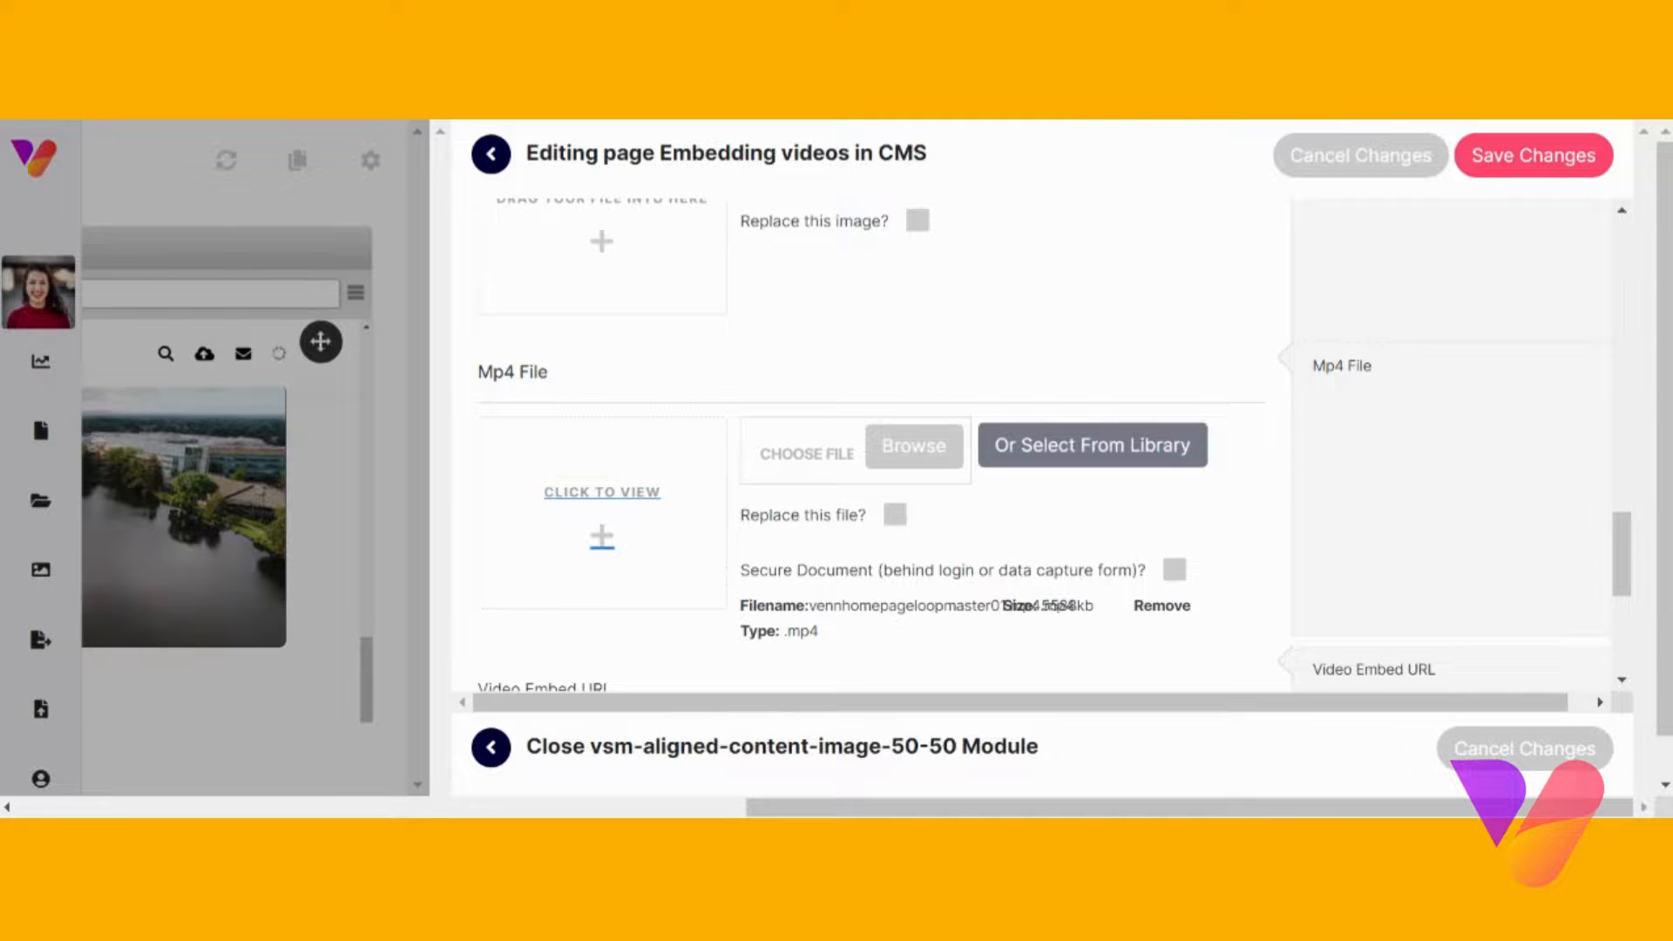
pyautogui.scroll(-1, 1057, 325)
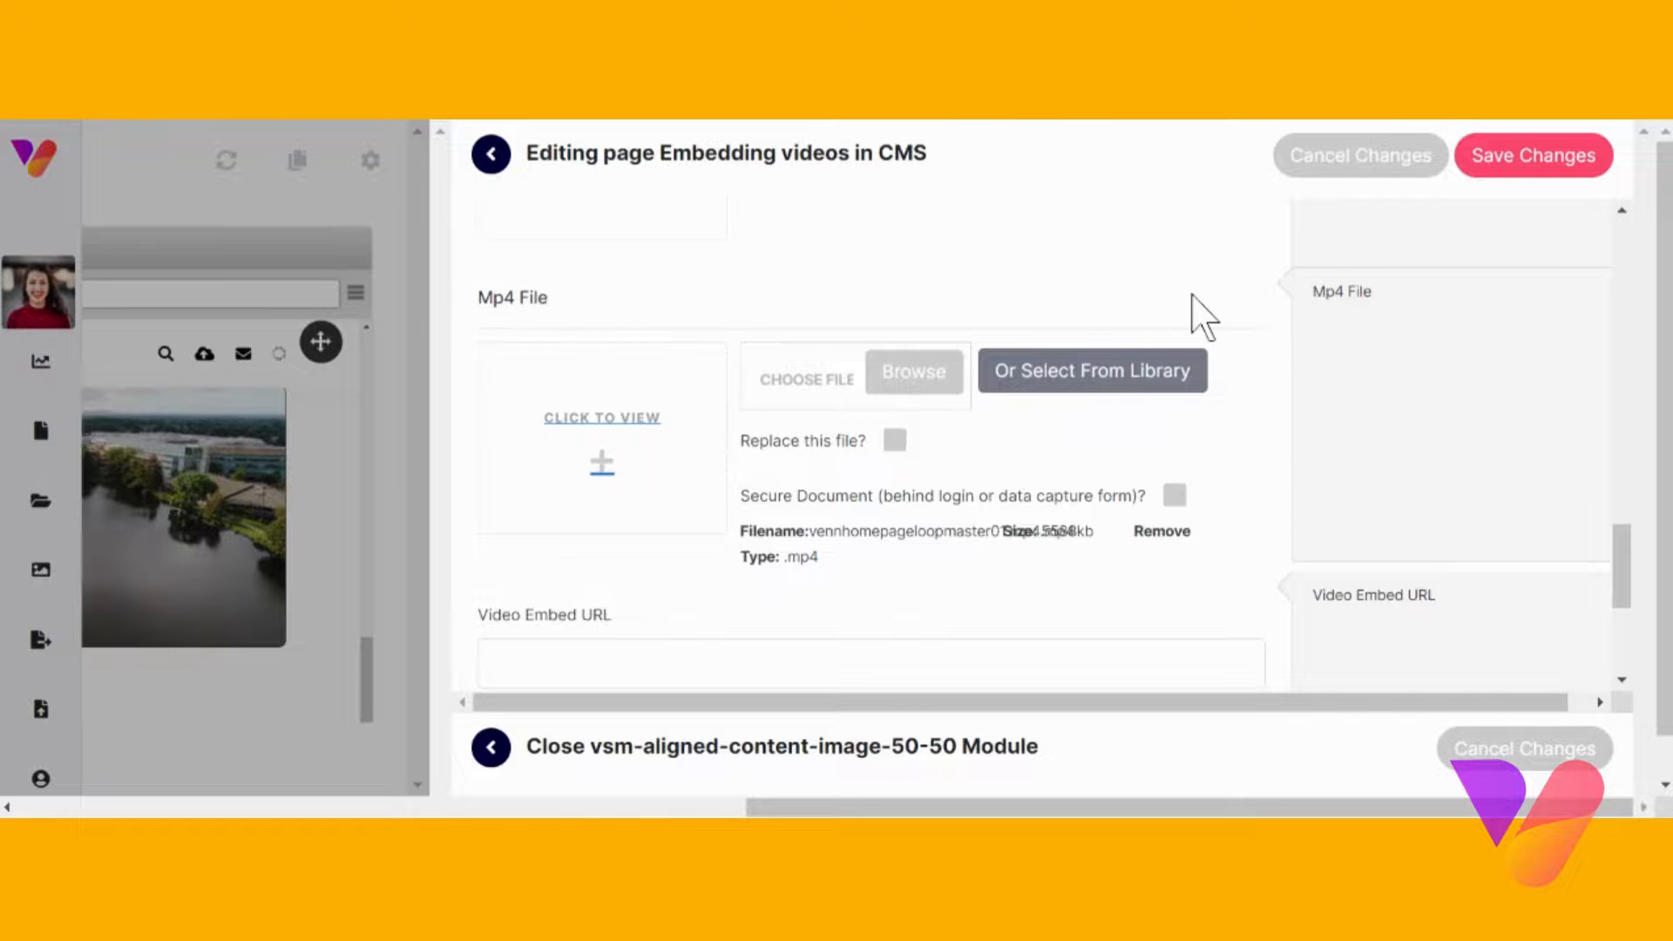
pyautogui.scroll(-1, 1202, 318)
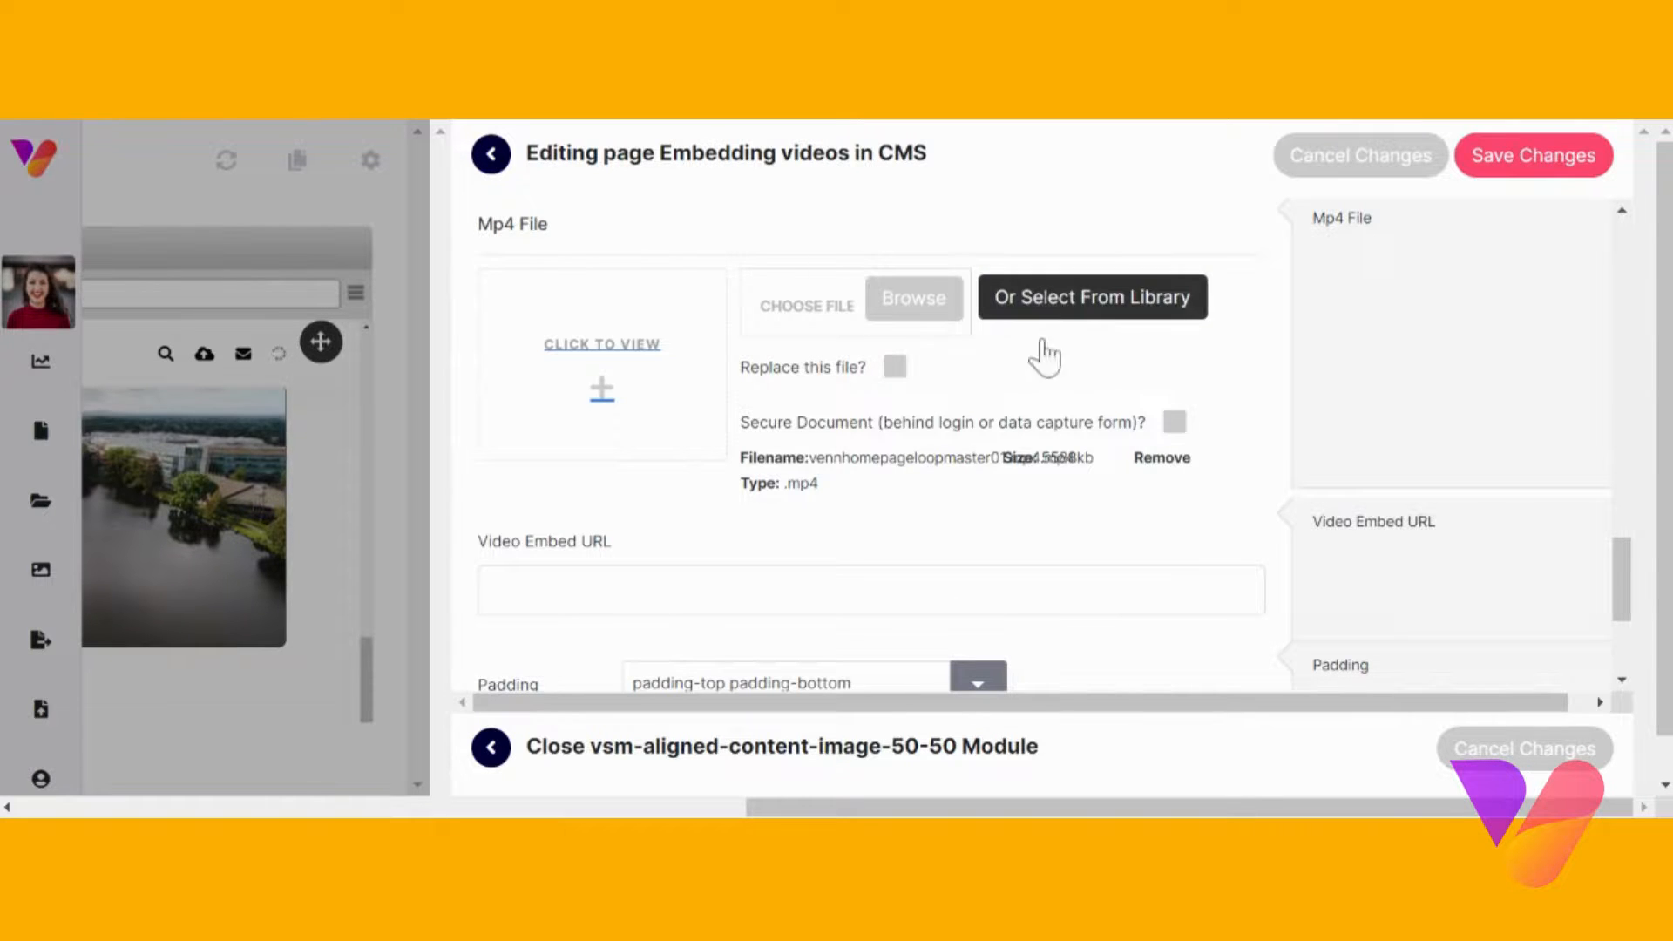
pyautogui.scroll(-1, 1081, 448)
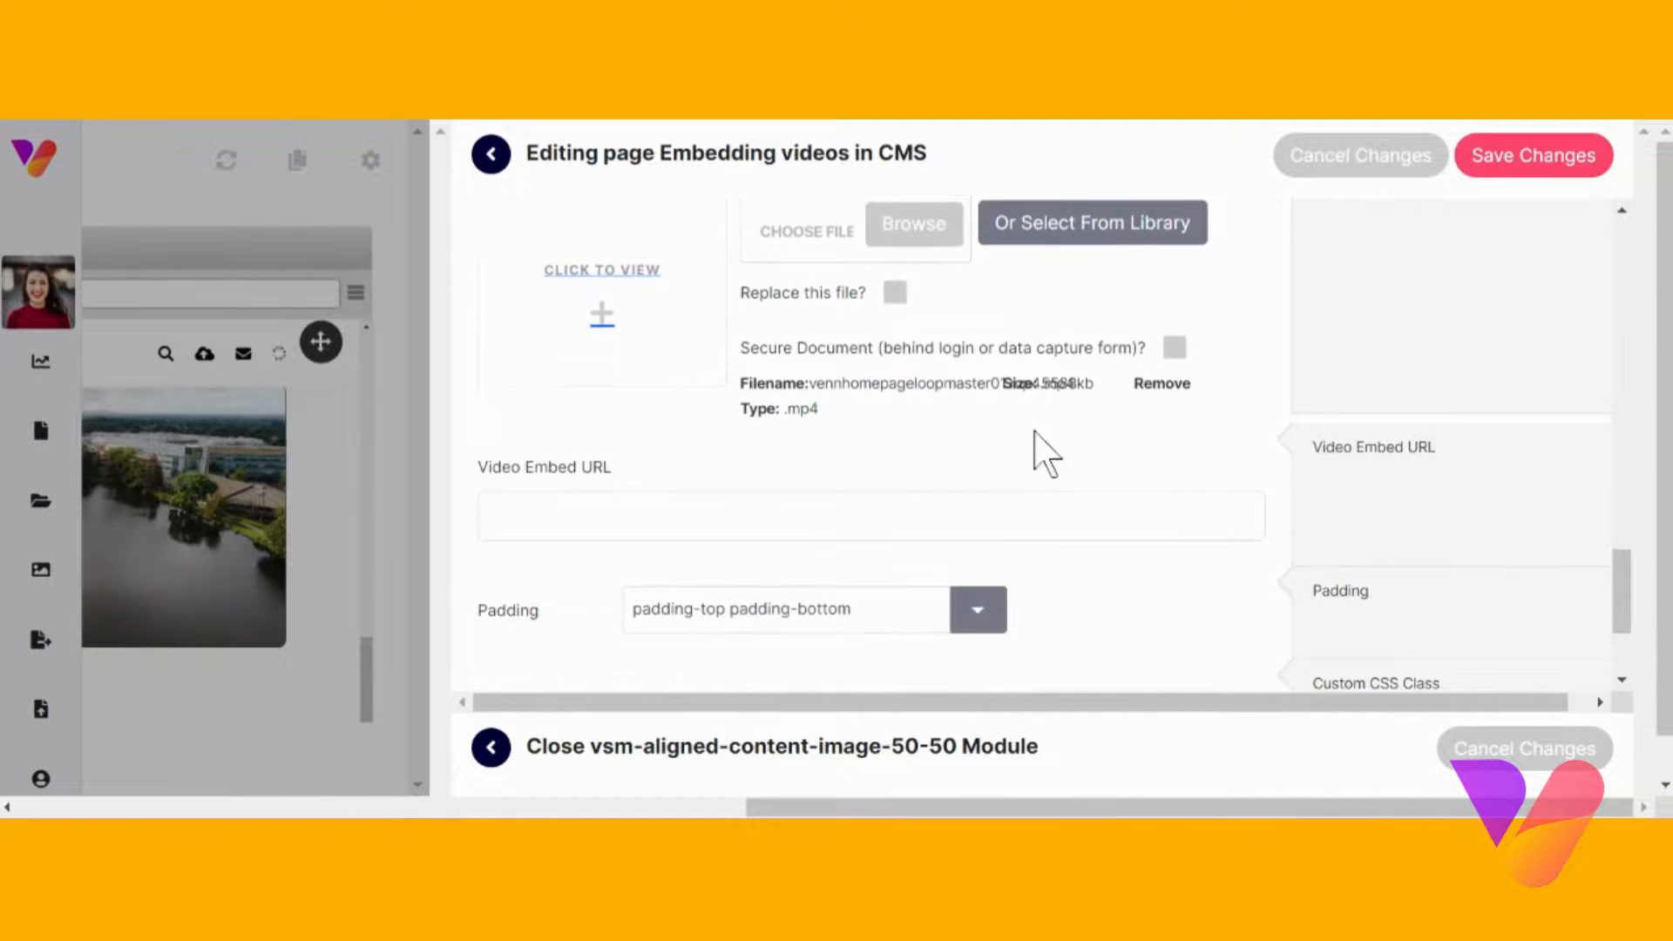
pyautogui.scroll(1, 1035, 448)
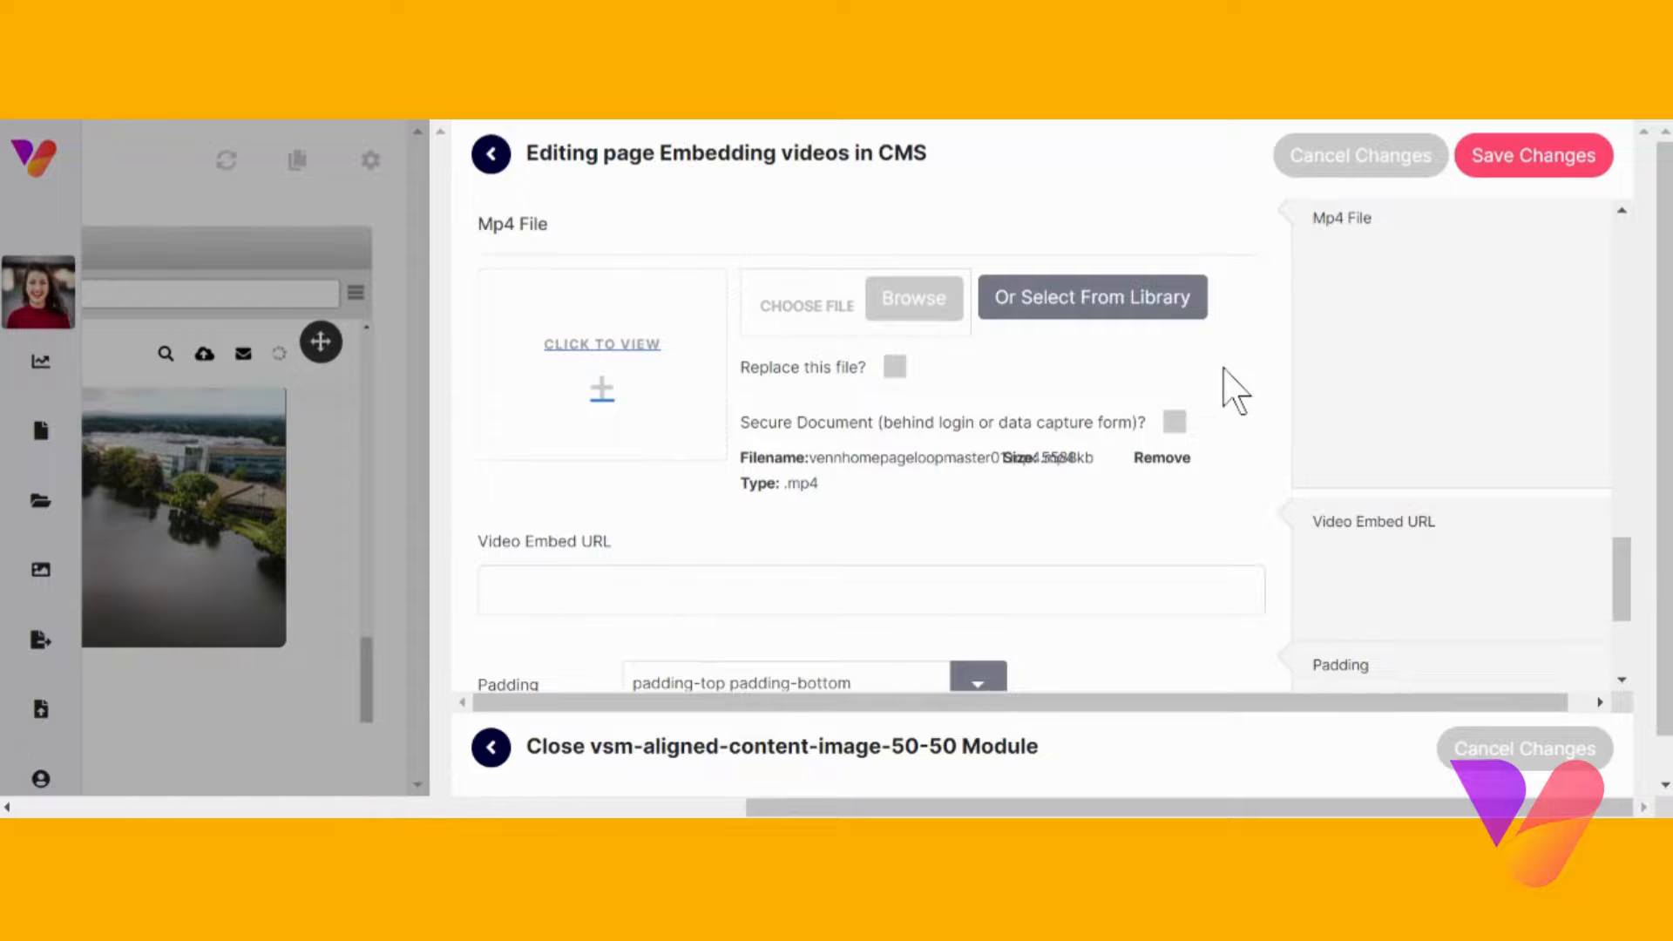
pyautogui.scroll(-2, 1234, 390)
pyautogui.scroll(1, 1205, 388)
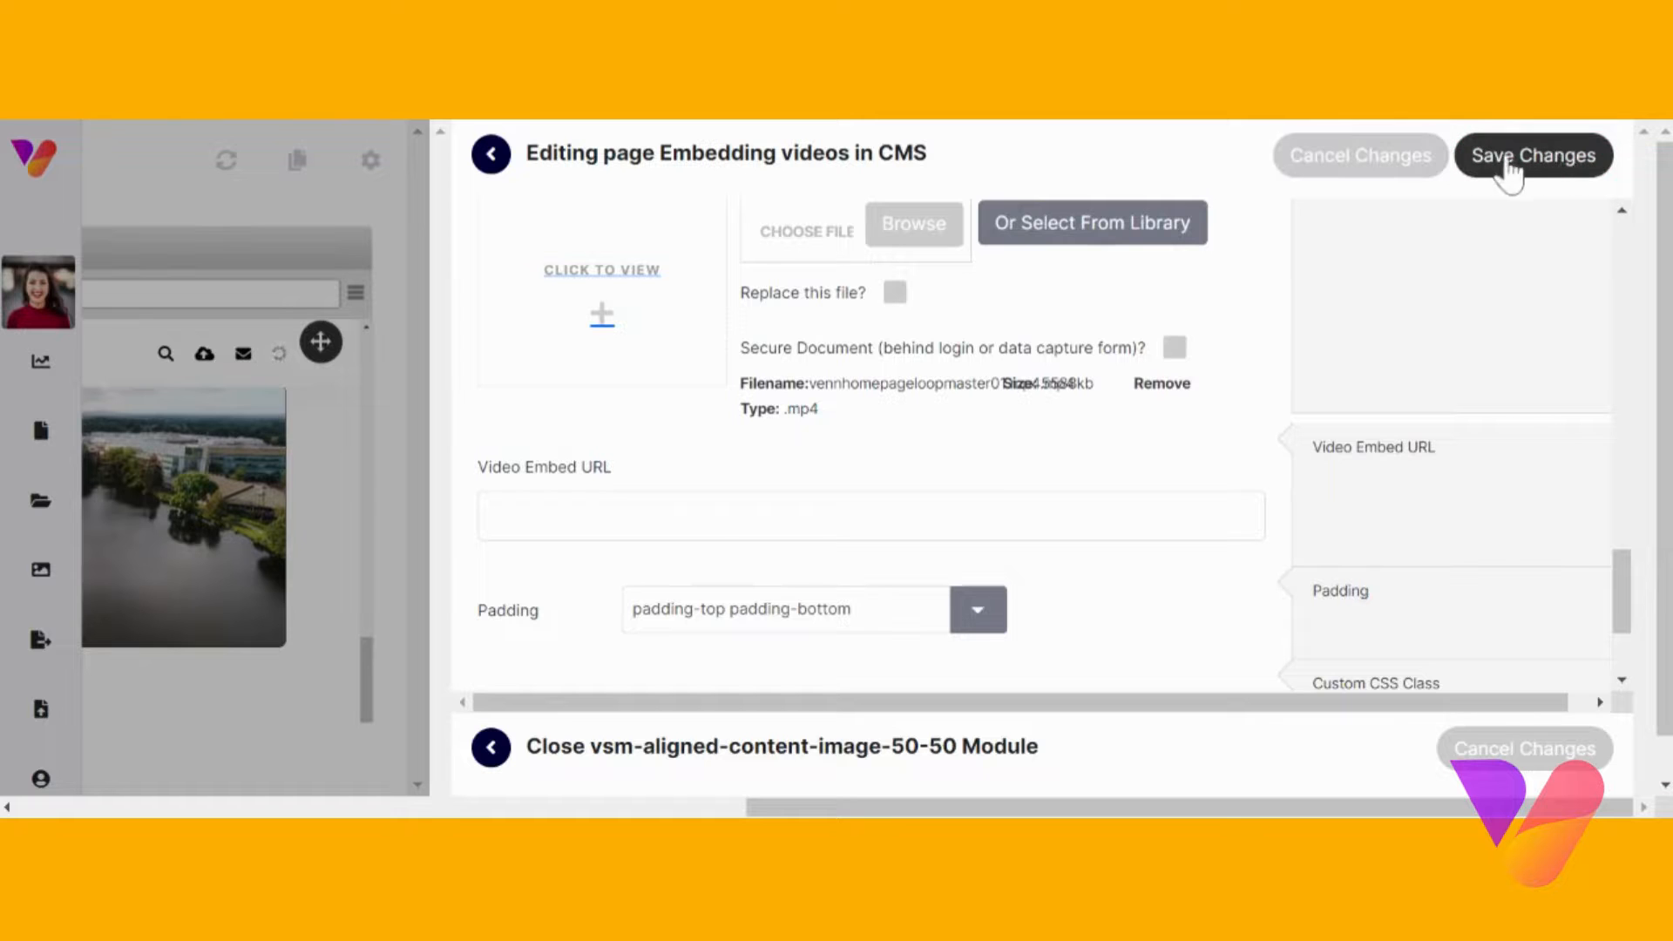
pyautogui.click(493, 155)
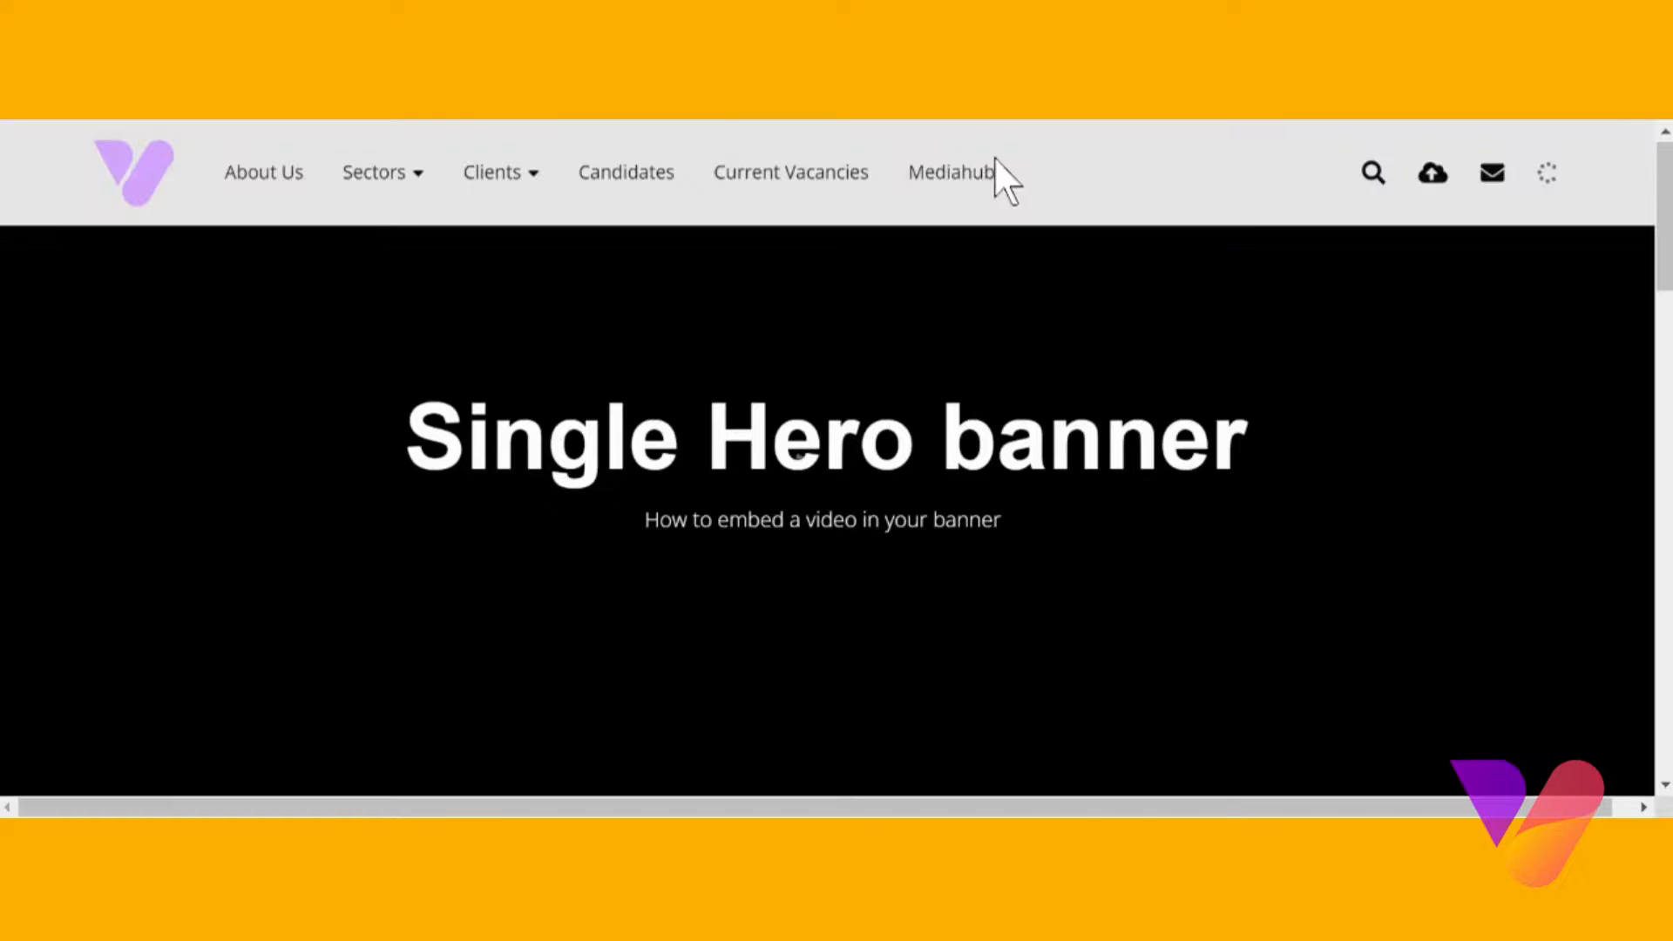
# Examine the Single Hero banner's background video on the website page and continue to the full width video banner.
pyautogui.scroll(-2, 1331, 215)
pyautogui.scroll(2, 1331, 215)
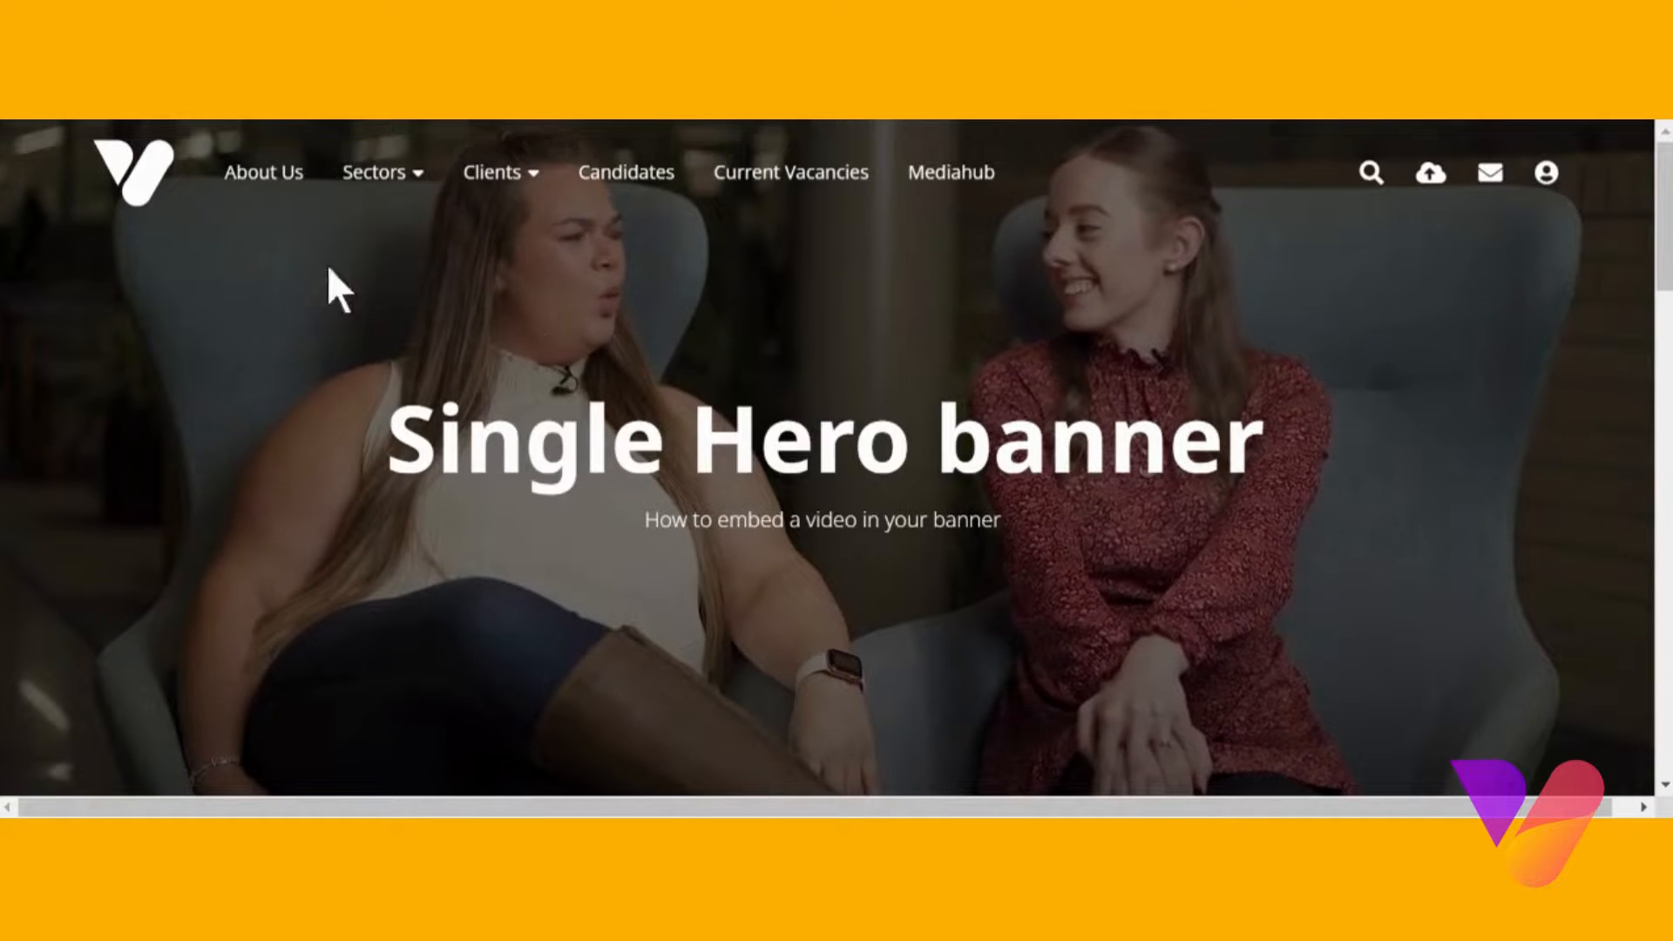
pyautogui.scroll(-2, 1283, 410)
pyautogui.scroll(2, 1284, 410)
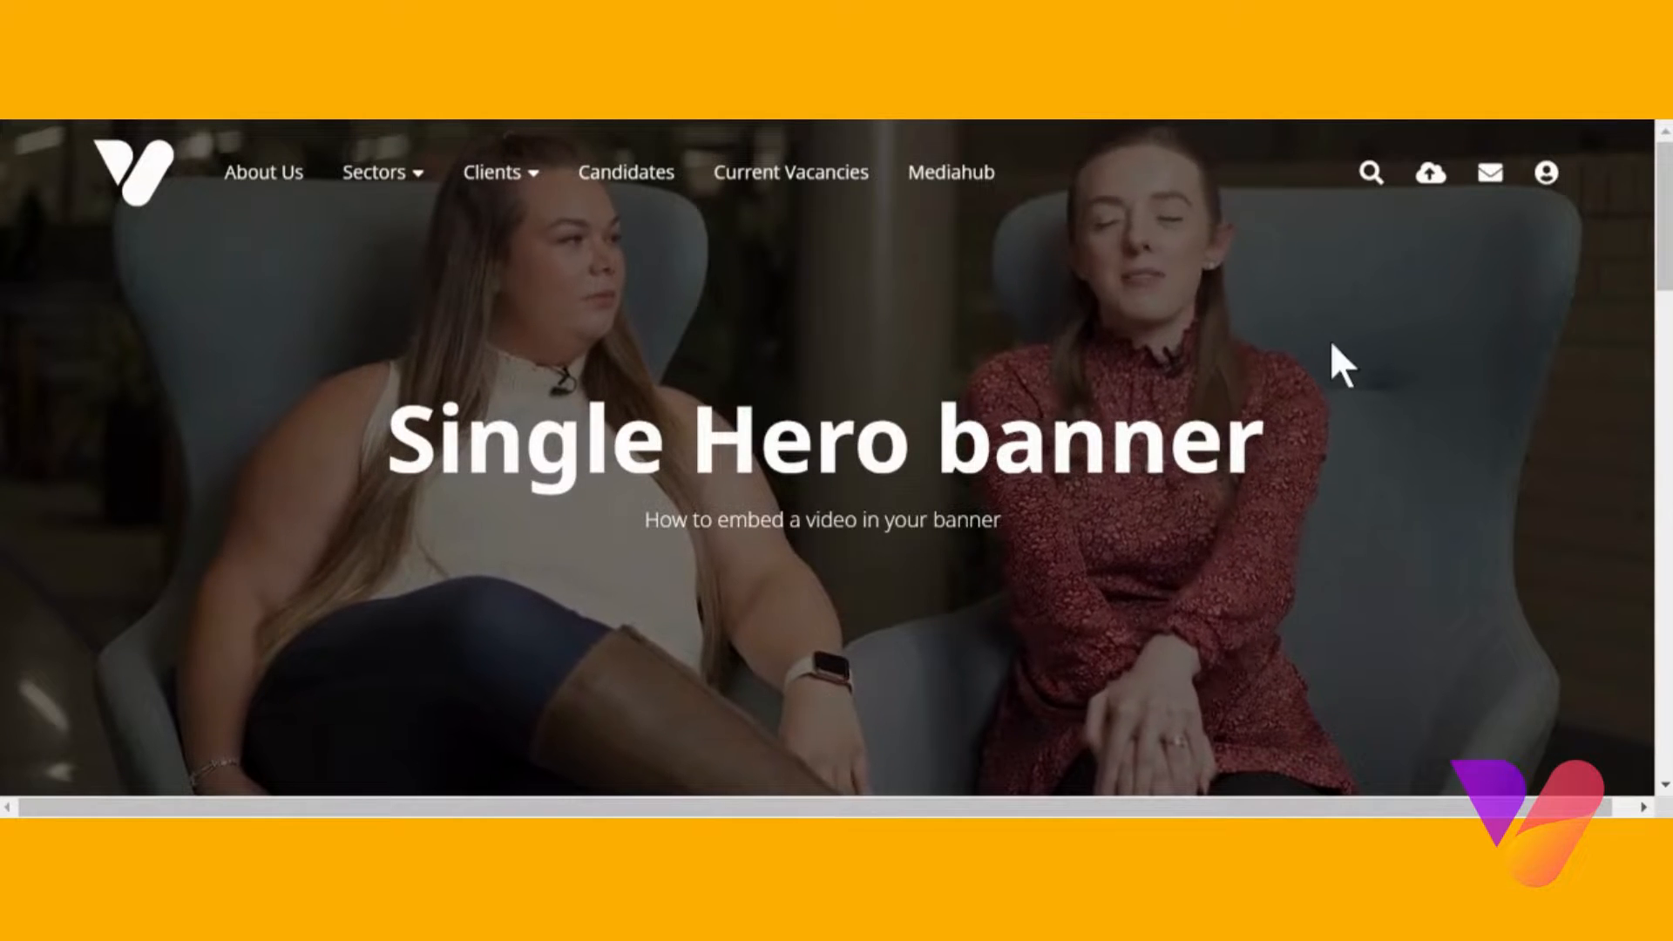
pyautogui.scroll(-5, 1393, 363)
pyautogui.scroll(-2, 1399, 376)
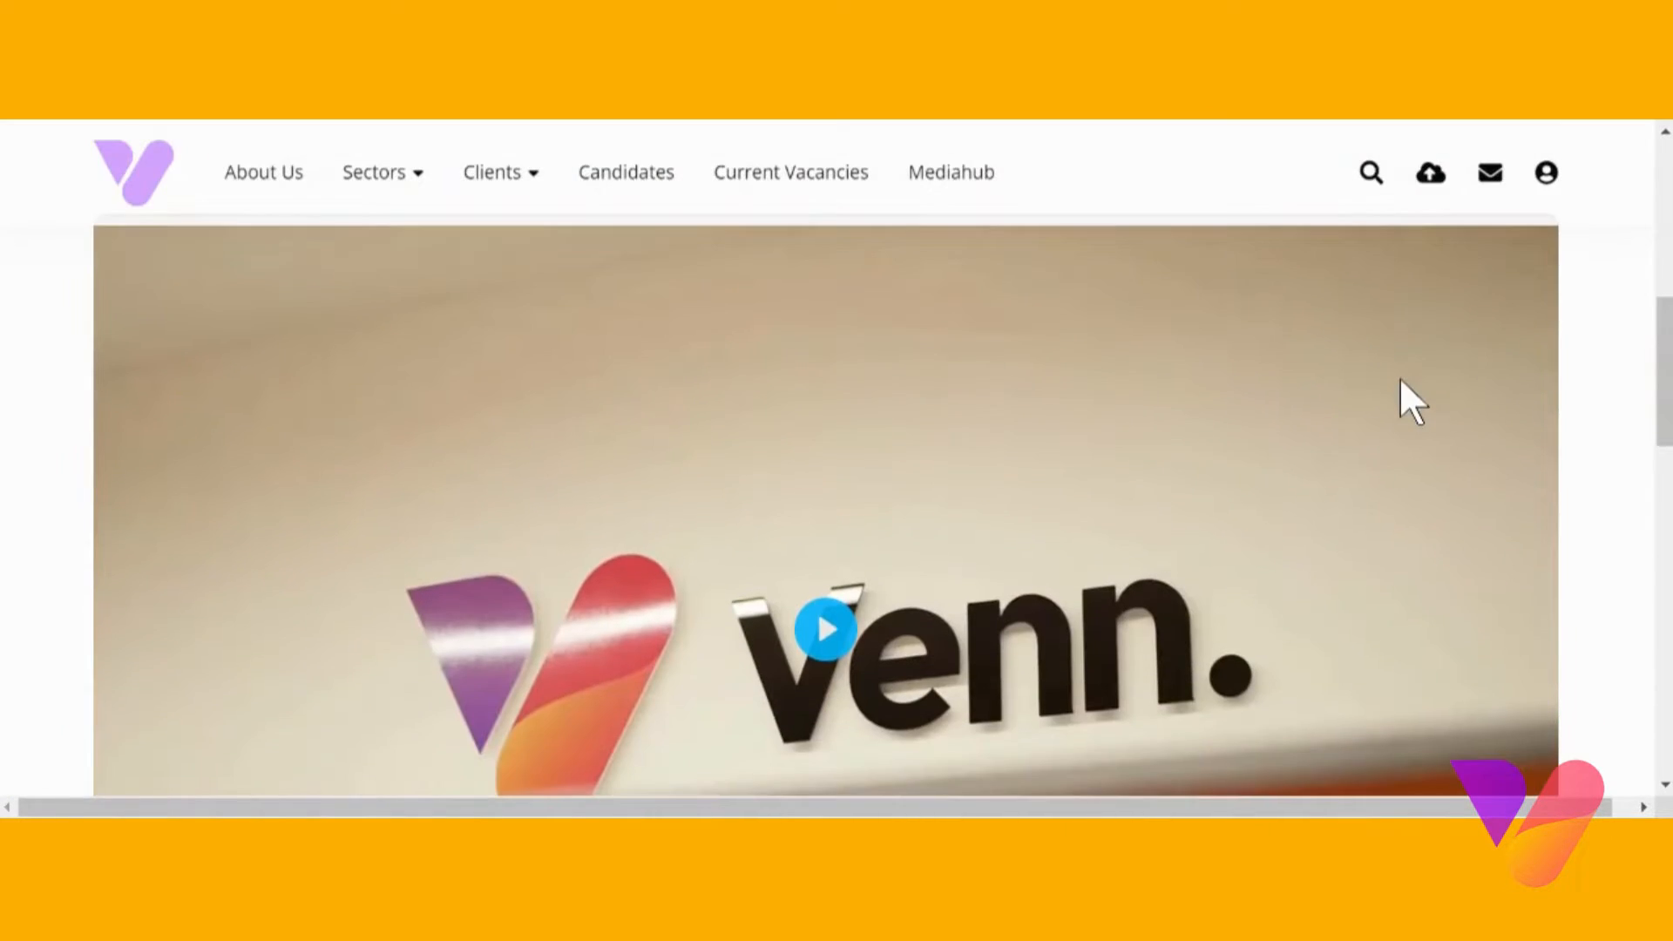
pyautogui.scroll(-1, 1349, 388)
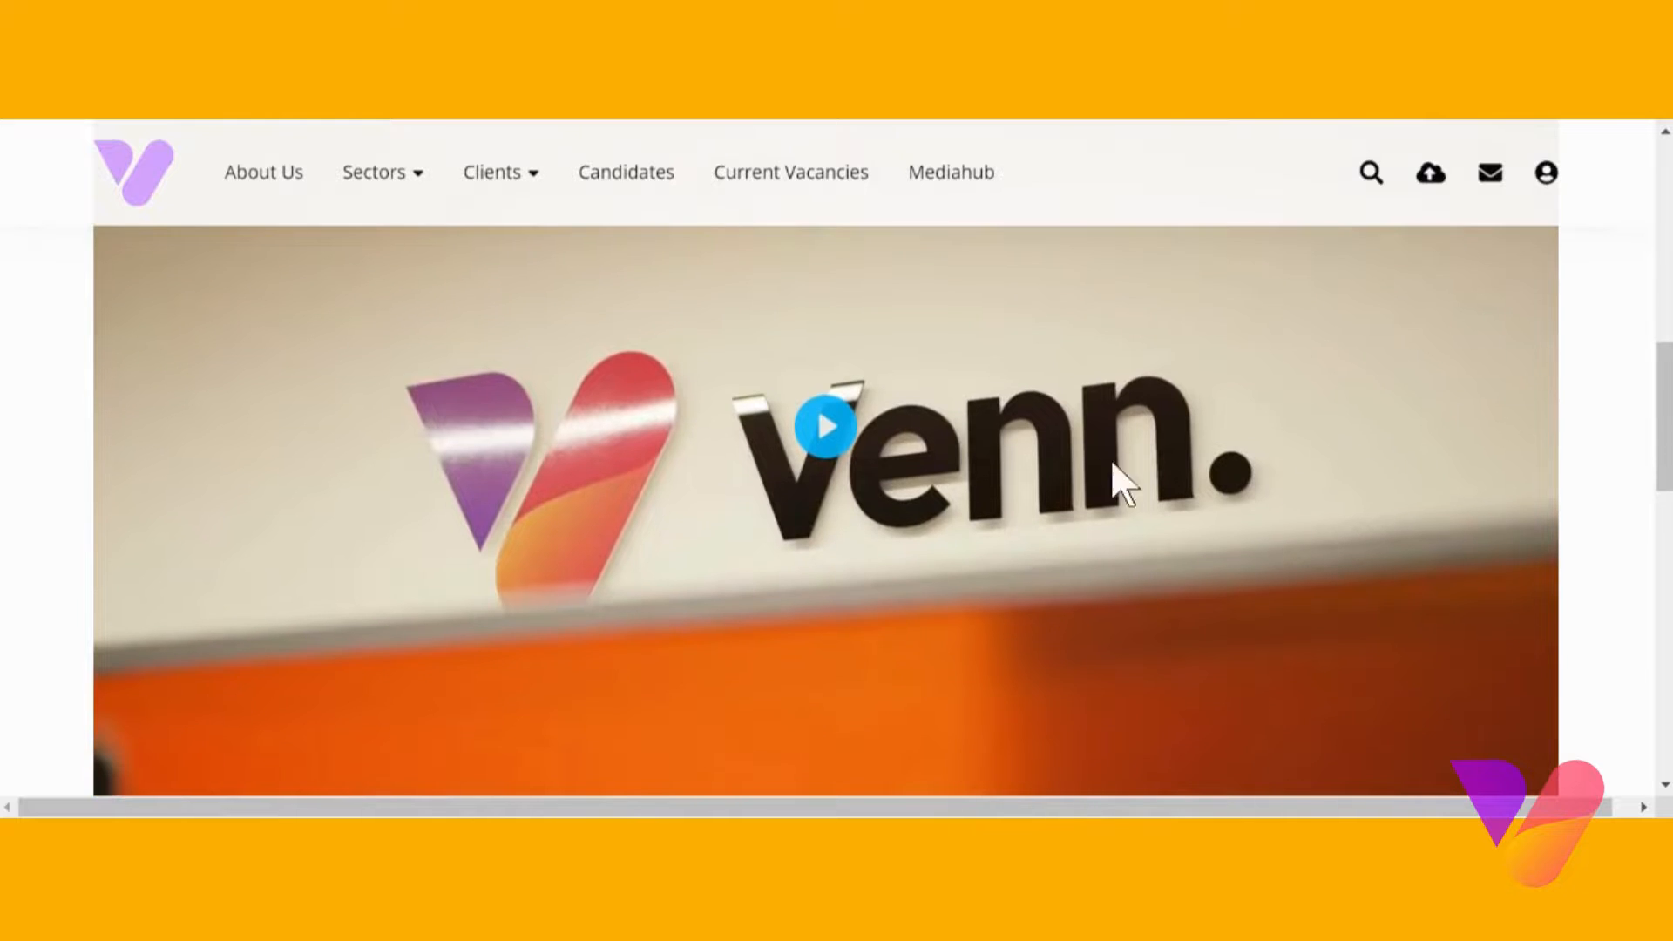
# Play the full width banner's video, pause it, and check its player controls.
pyautogui.click(826, 426)
pyautogui.scroll(-2, 1220, 419)
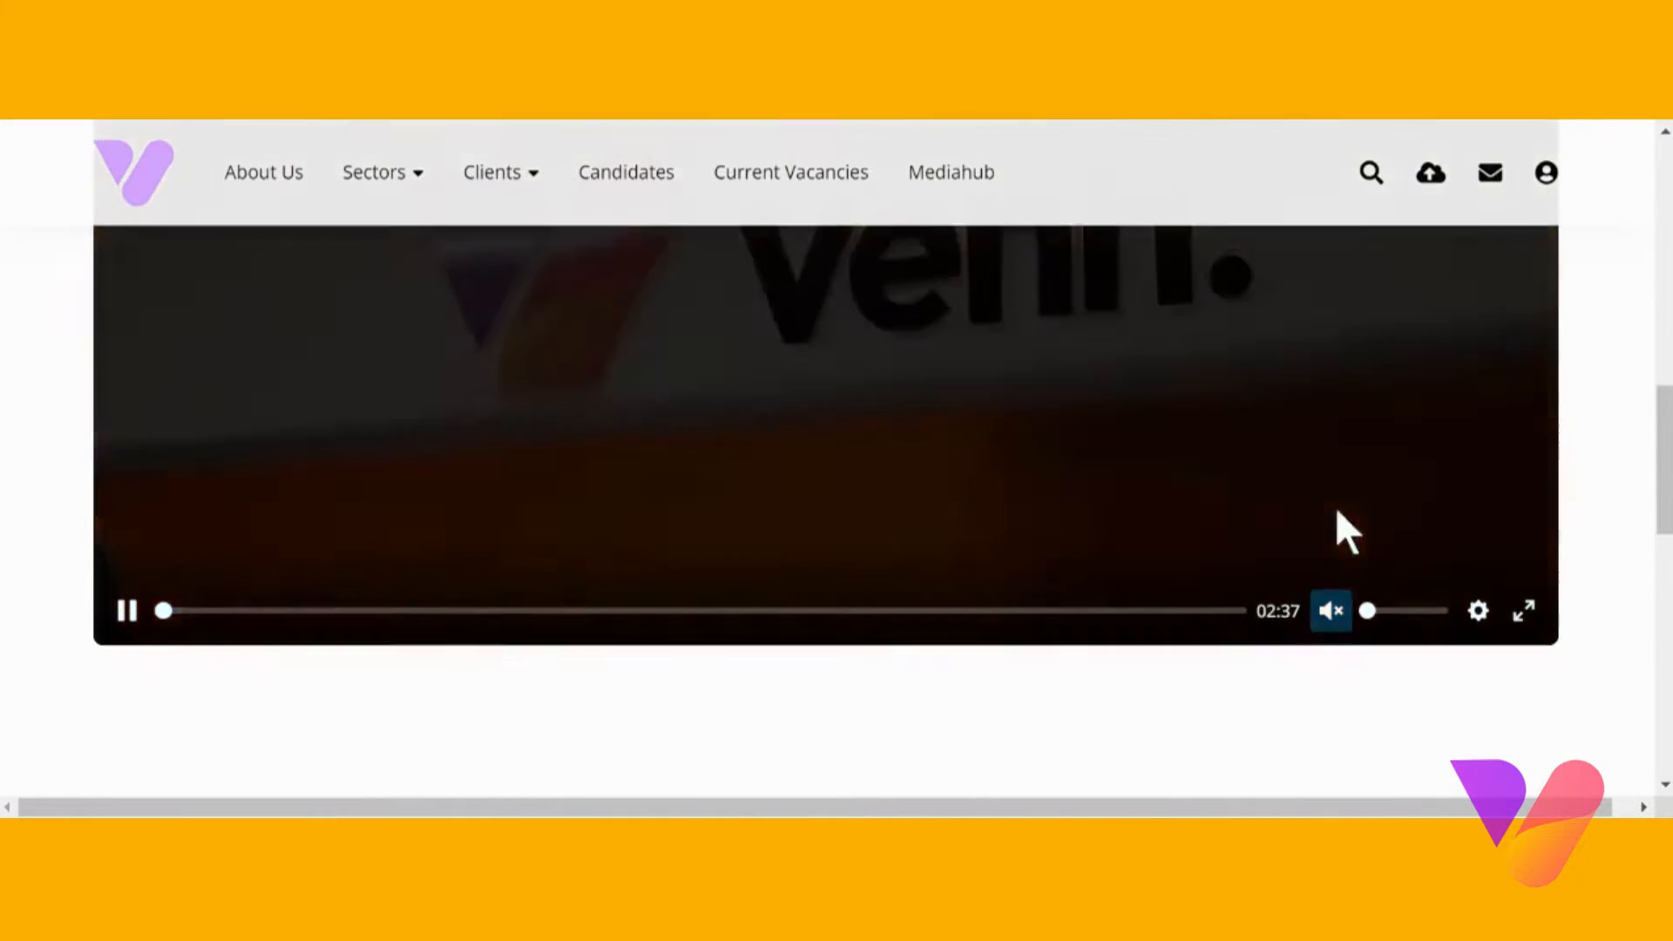
pyautogui.scroll(1, 564, 456)
pyautogui.scroll(1, 1143, 396)
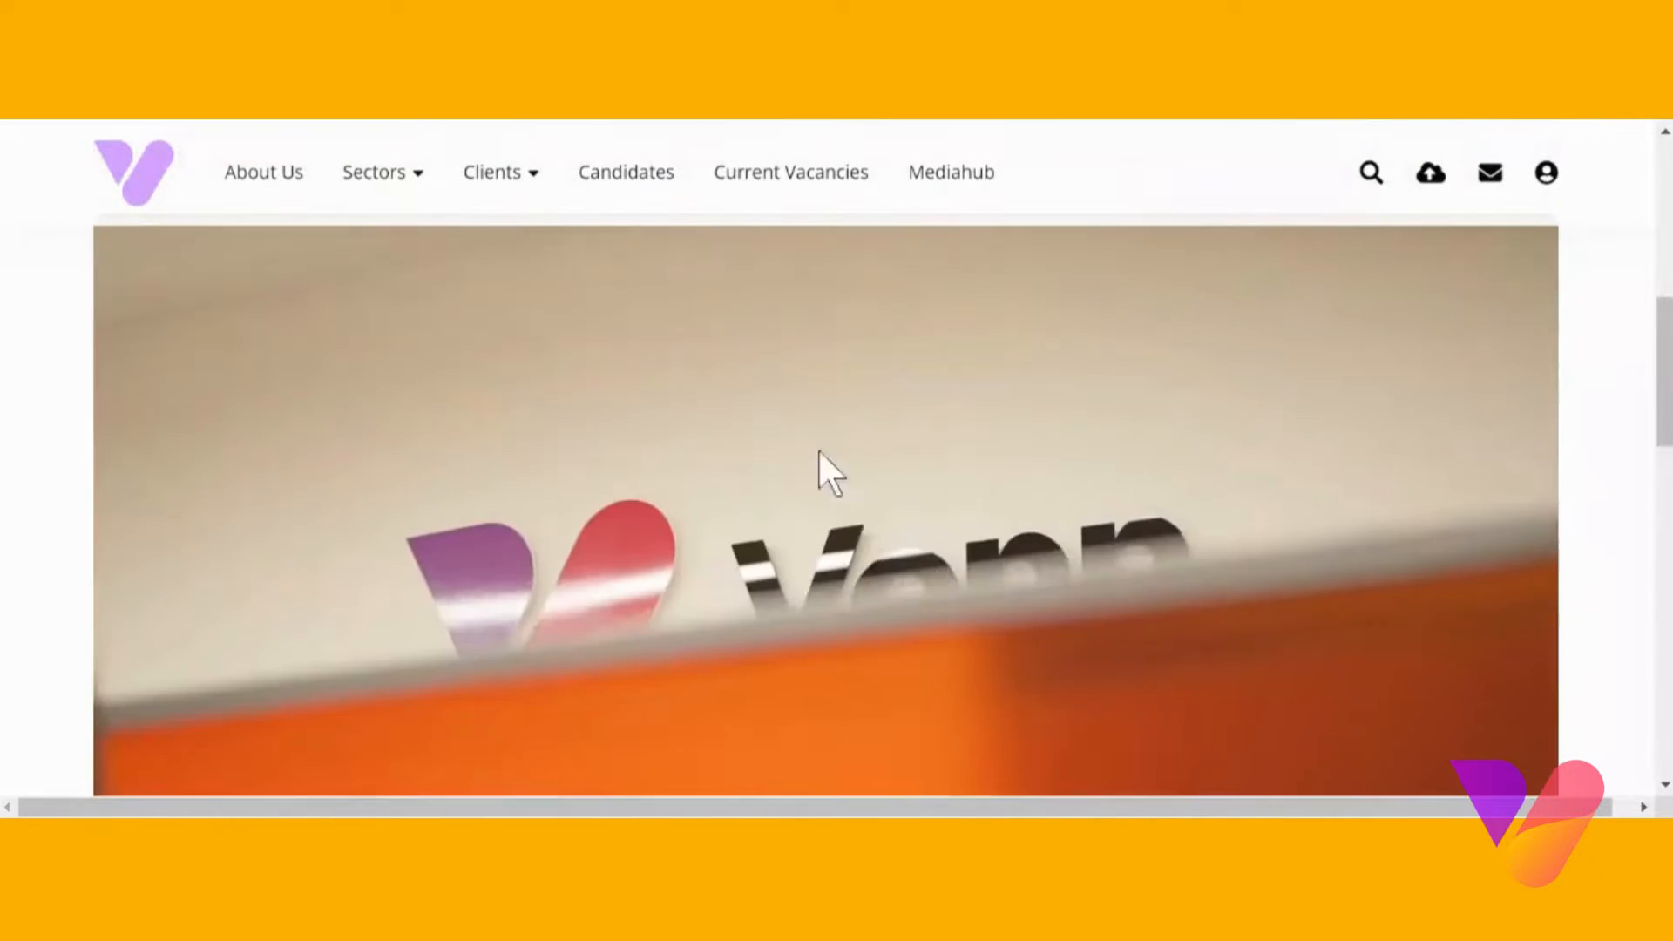
pyautogui.click(831, 494)
pyautogui.scroll(-3, 708, 470)
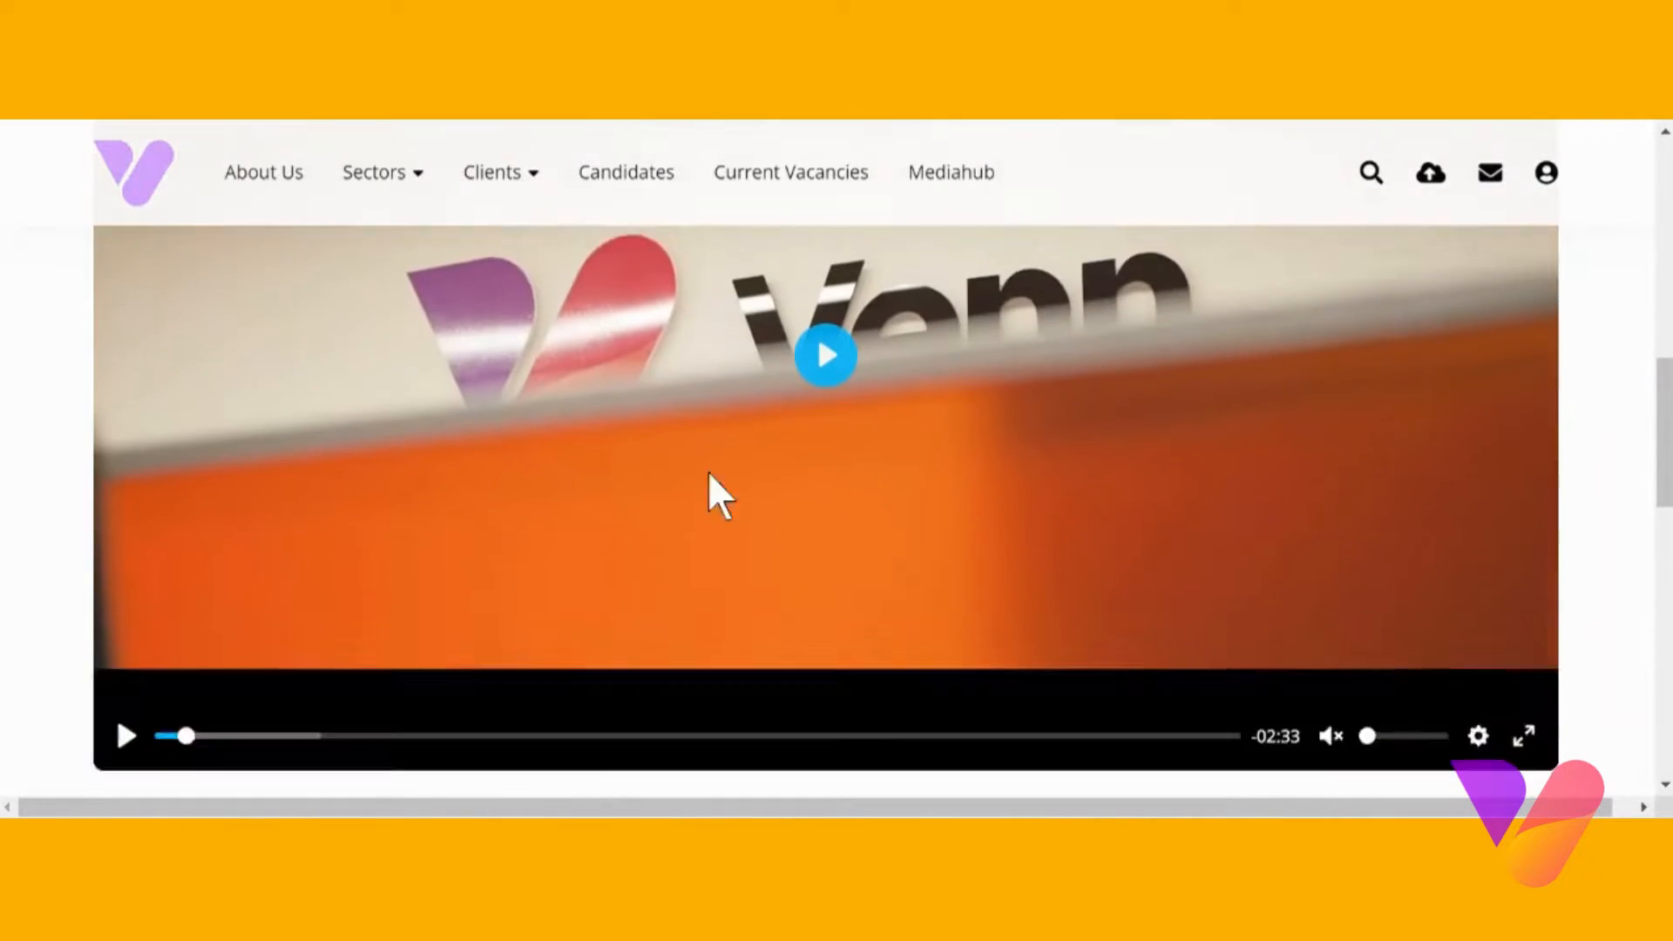
pyautogui.scroll(3, 1304, 689)
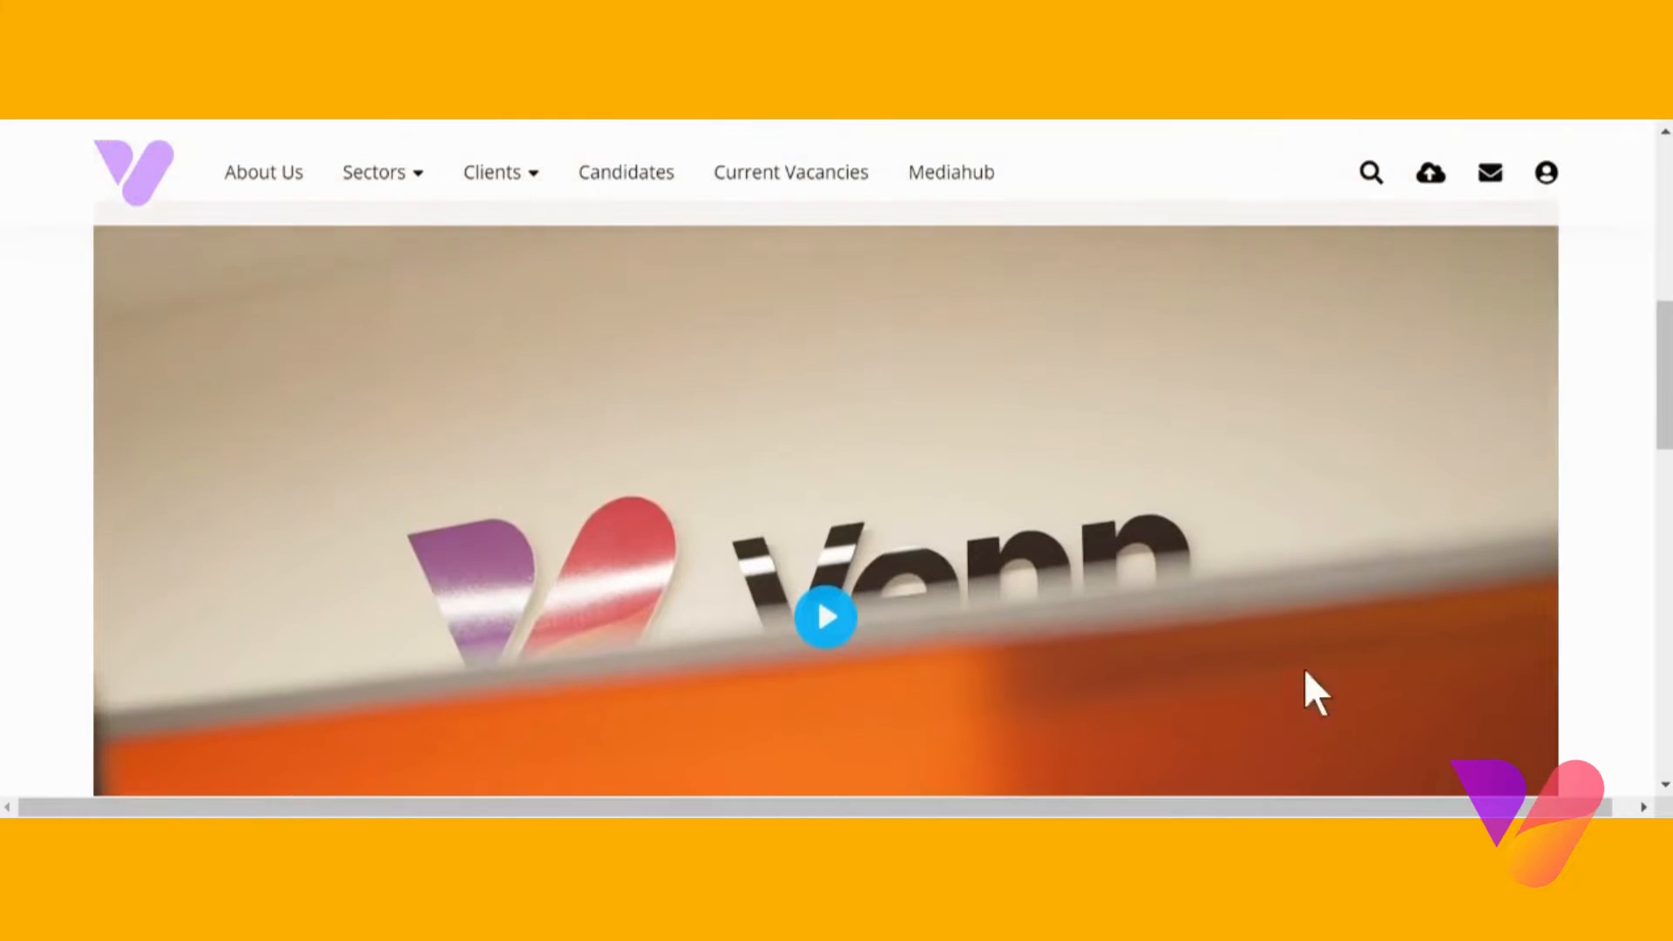
# Compare how the videos are presented in the Single Hero banner, the full width banner and the "Adding an MP4 to the module" section.
pyautogui.scroll(7, 1133, 644)
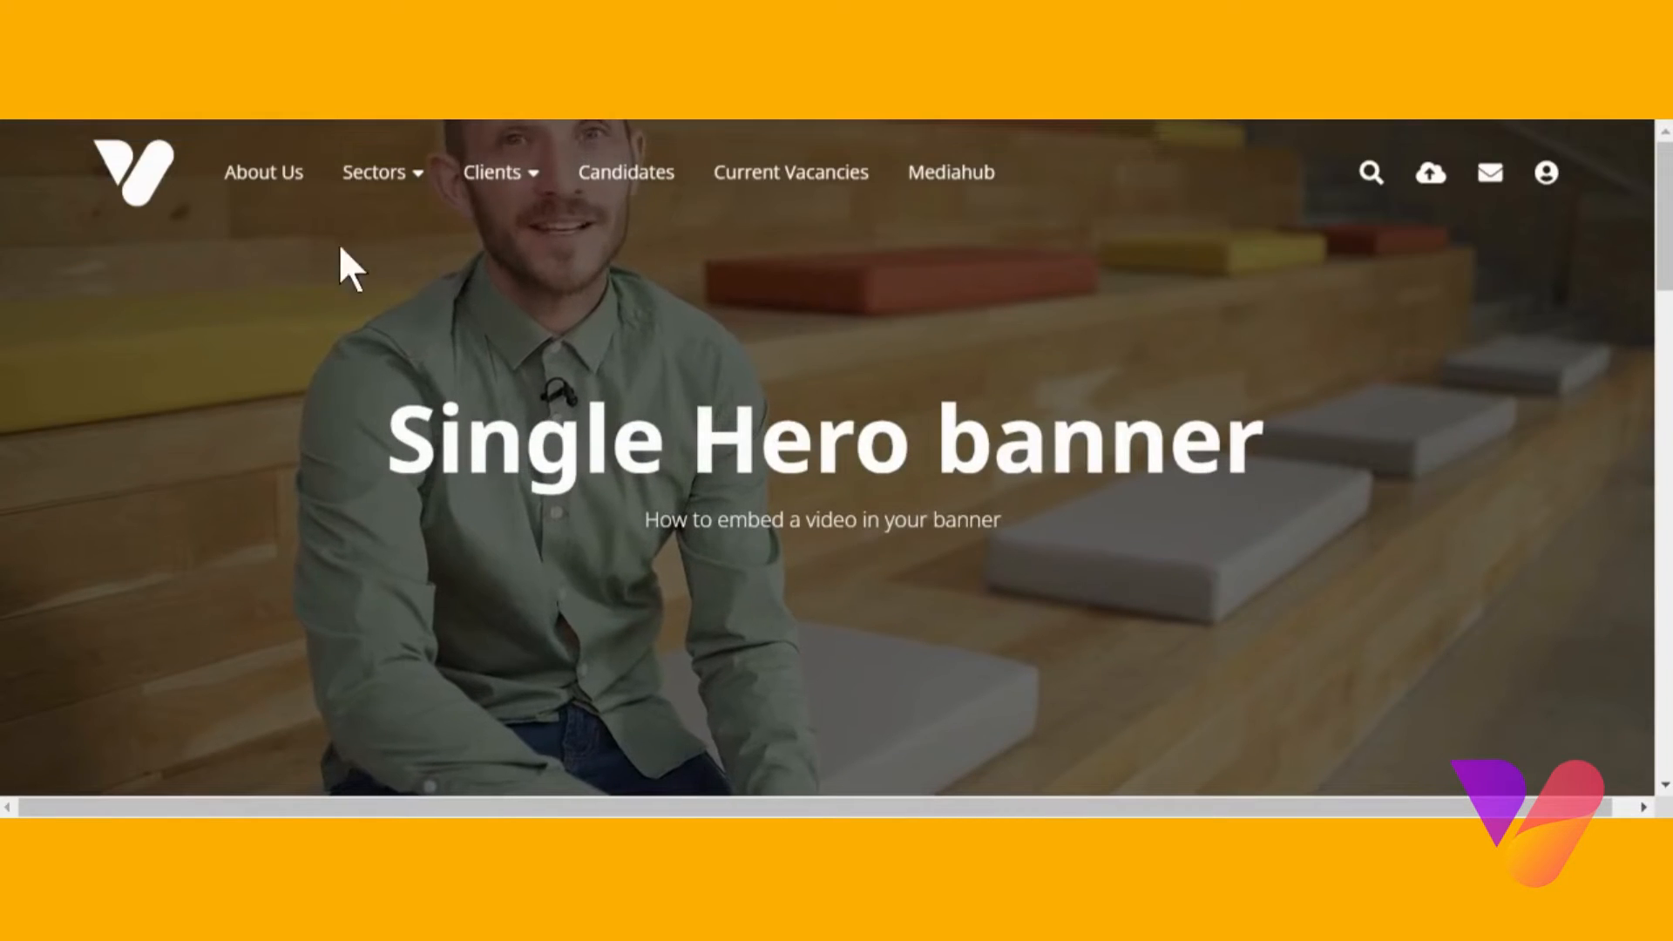
pyautogui.scroll(-3, 1342, 453)
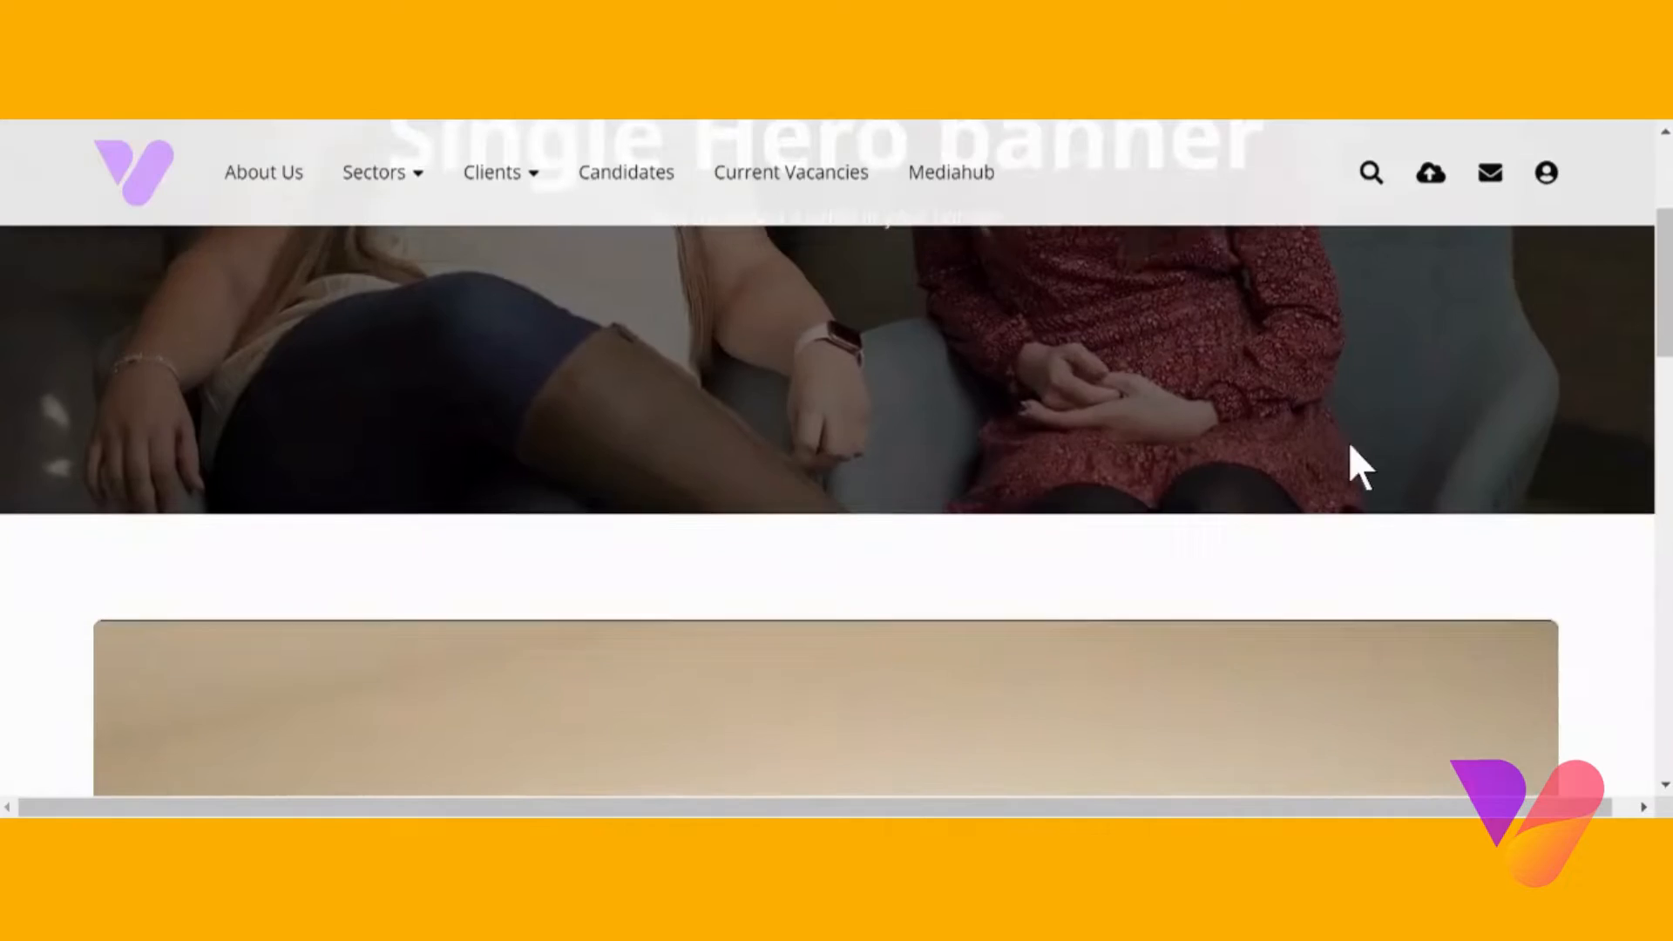
pyautogui.scroll(-15, 1350, 449)
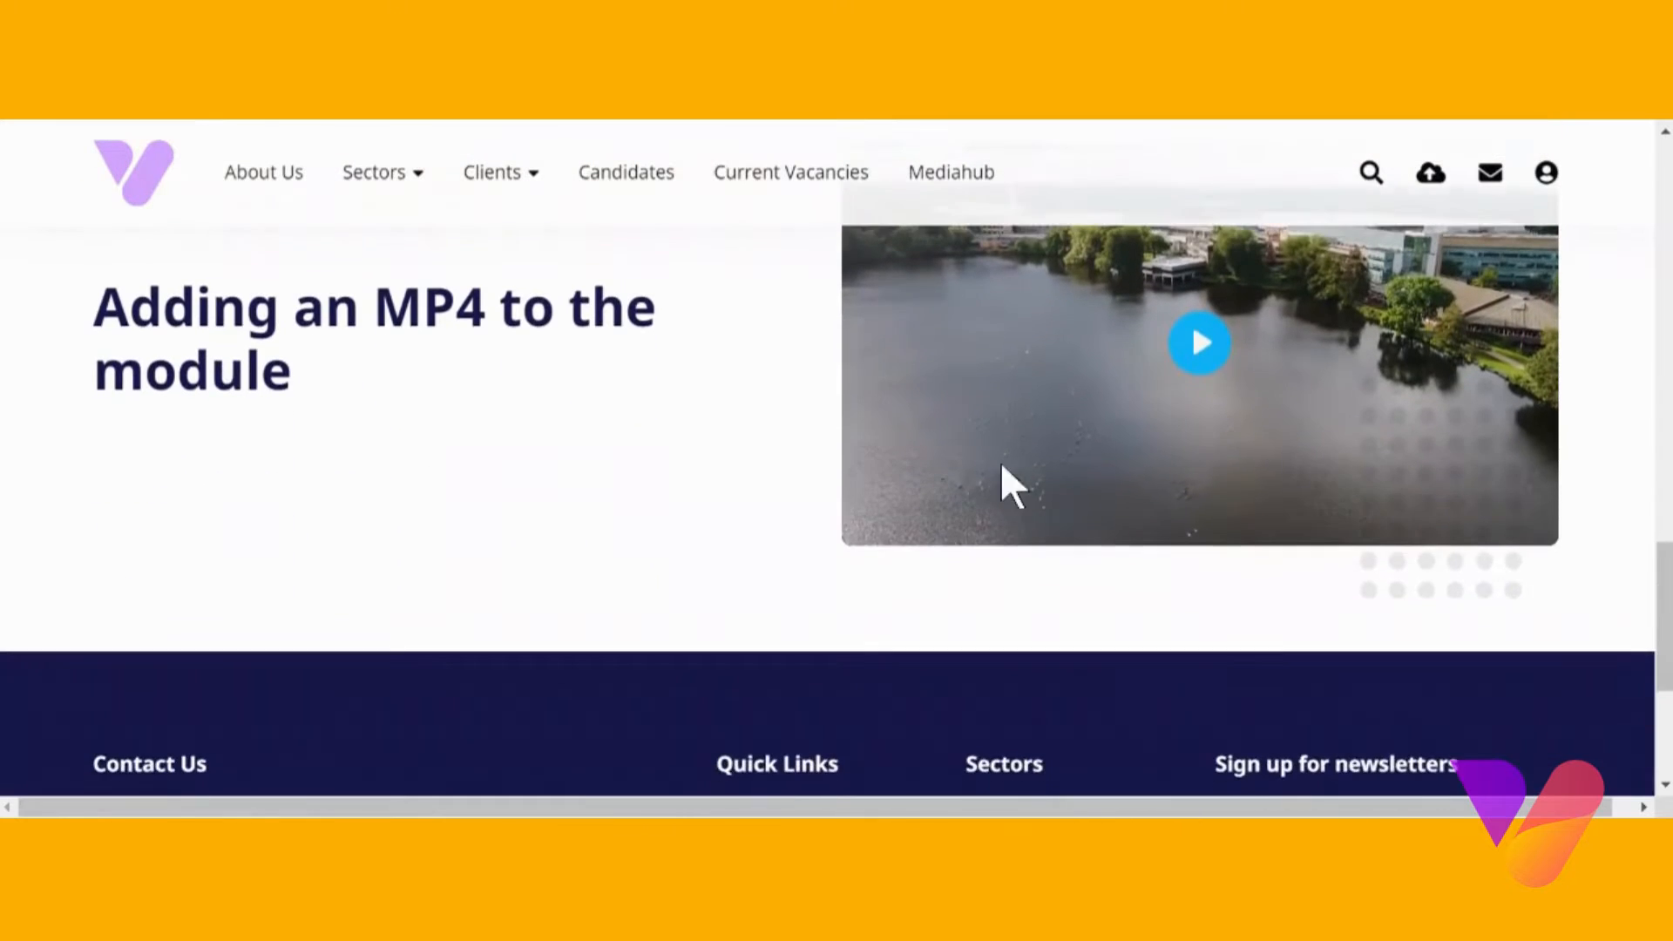
pyautogui.scroll(1, 1037, 410)
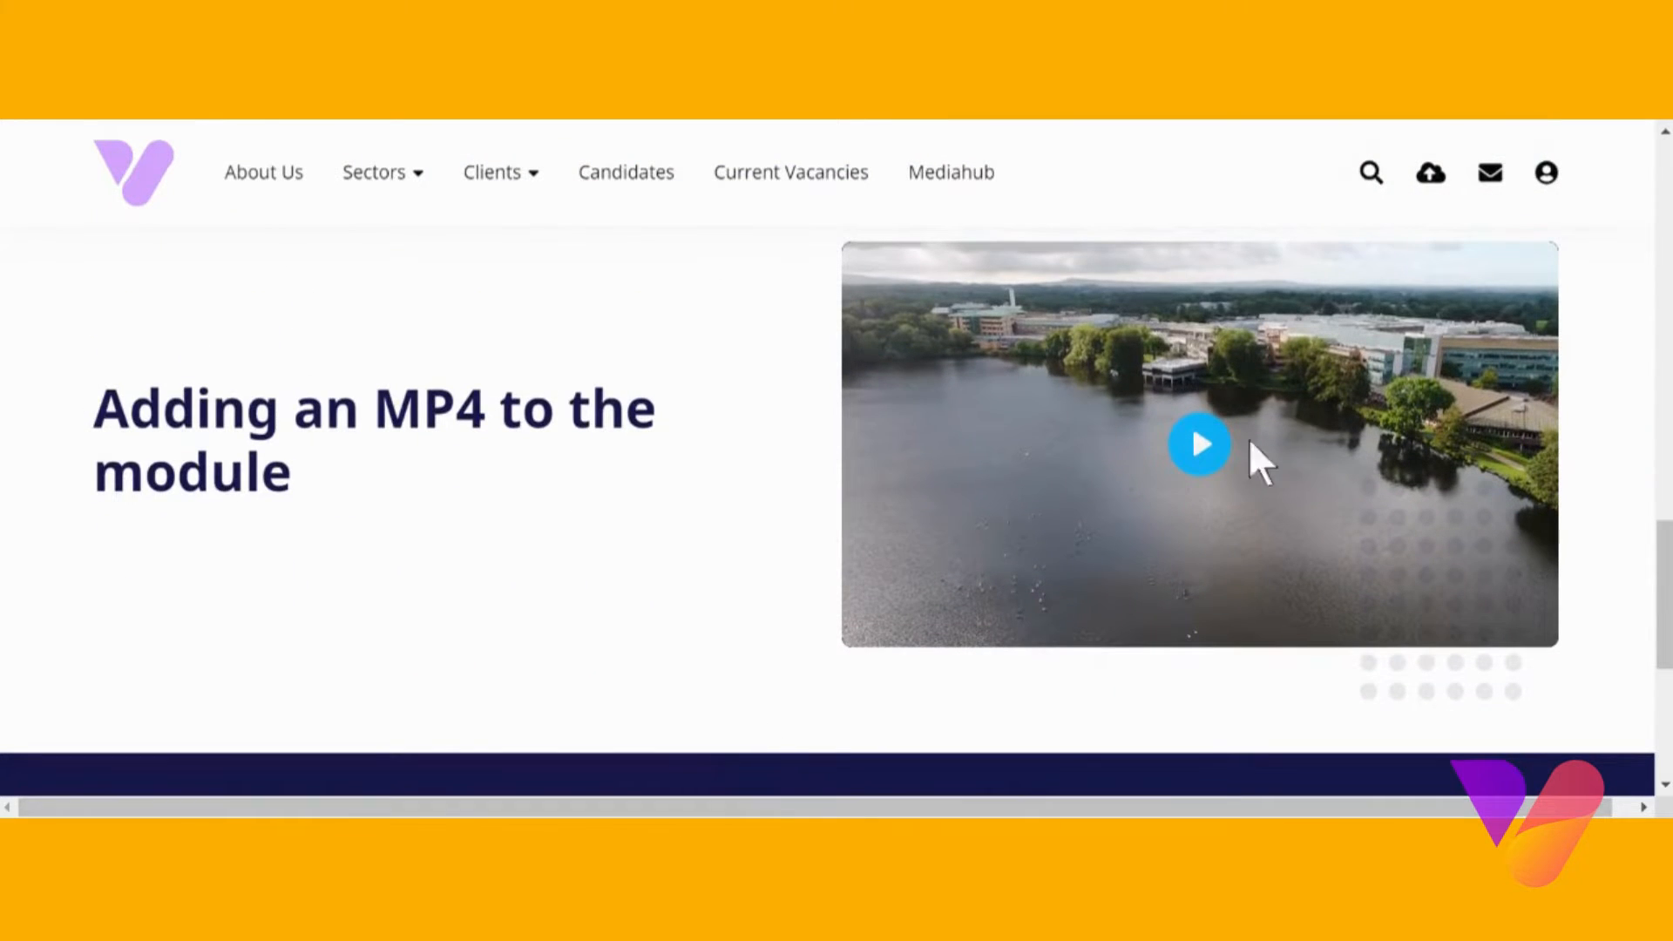
pyautogui.scroll(4, 1188, 467)
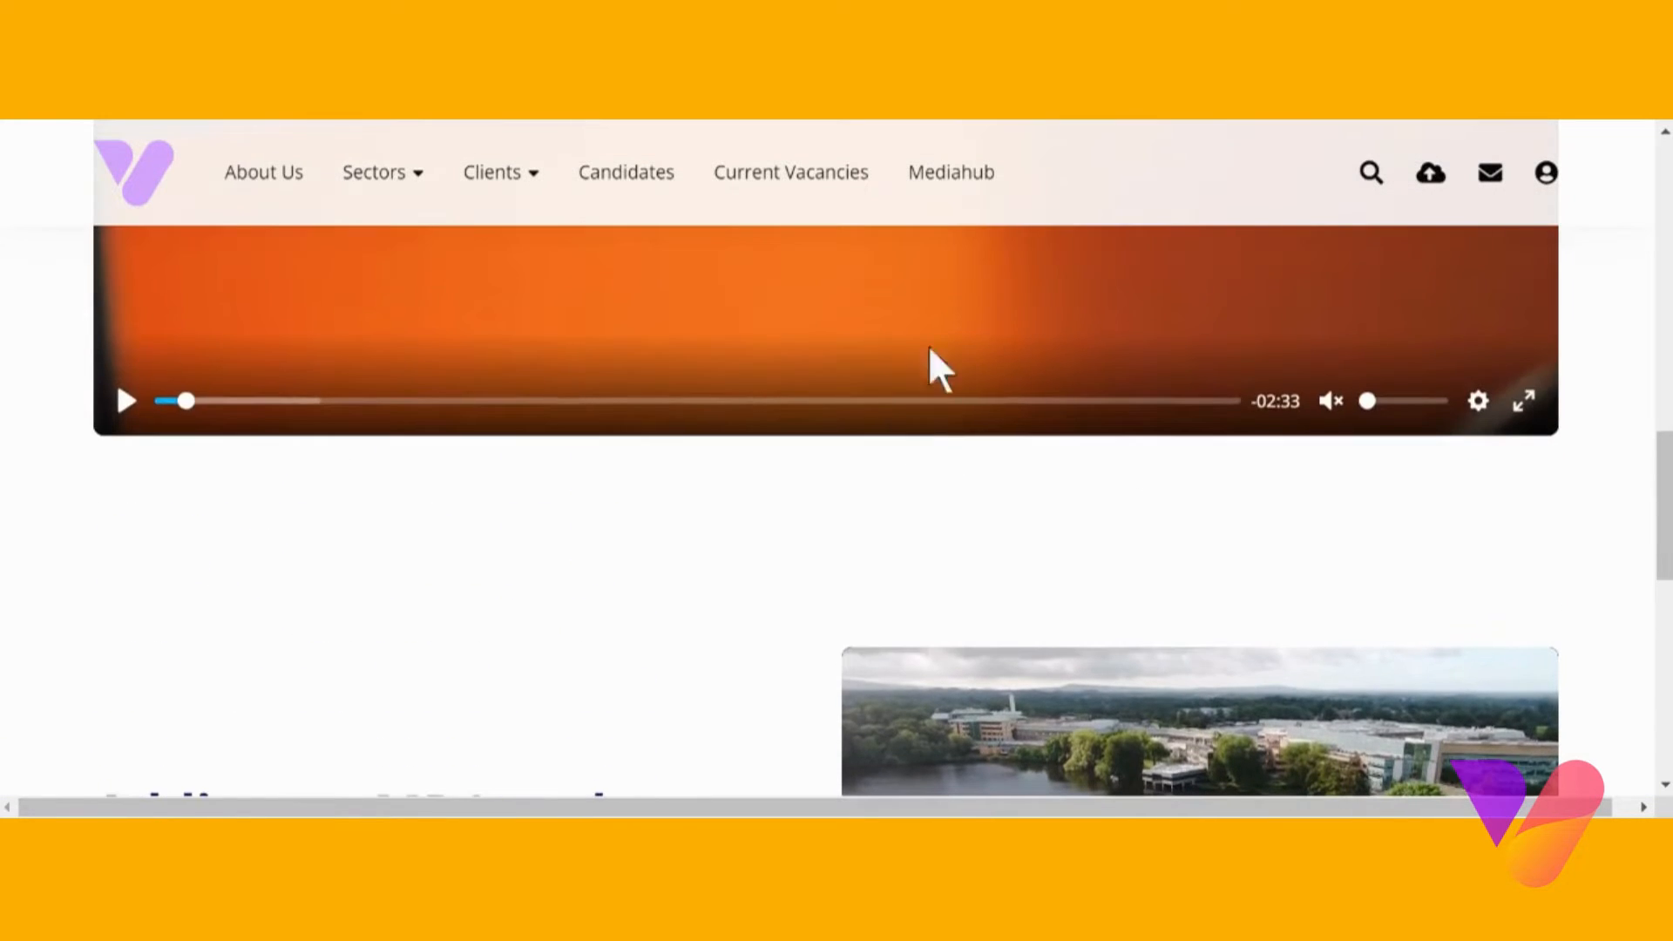
# Play the video in the "Adding an MP4 to the module" section, check its player controls, and pause it.
pyautogui.scroll(-2, 933, 366)
pyautogui.scroll(-1, 1225, 516)
pyautogui.click(1217, 549)
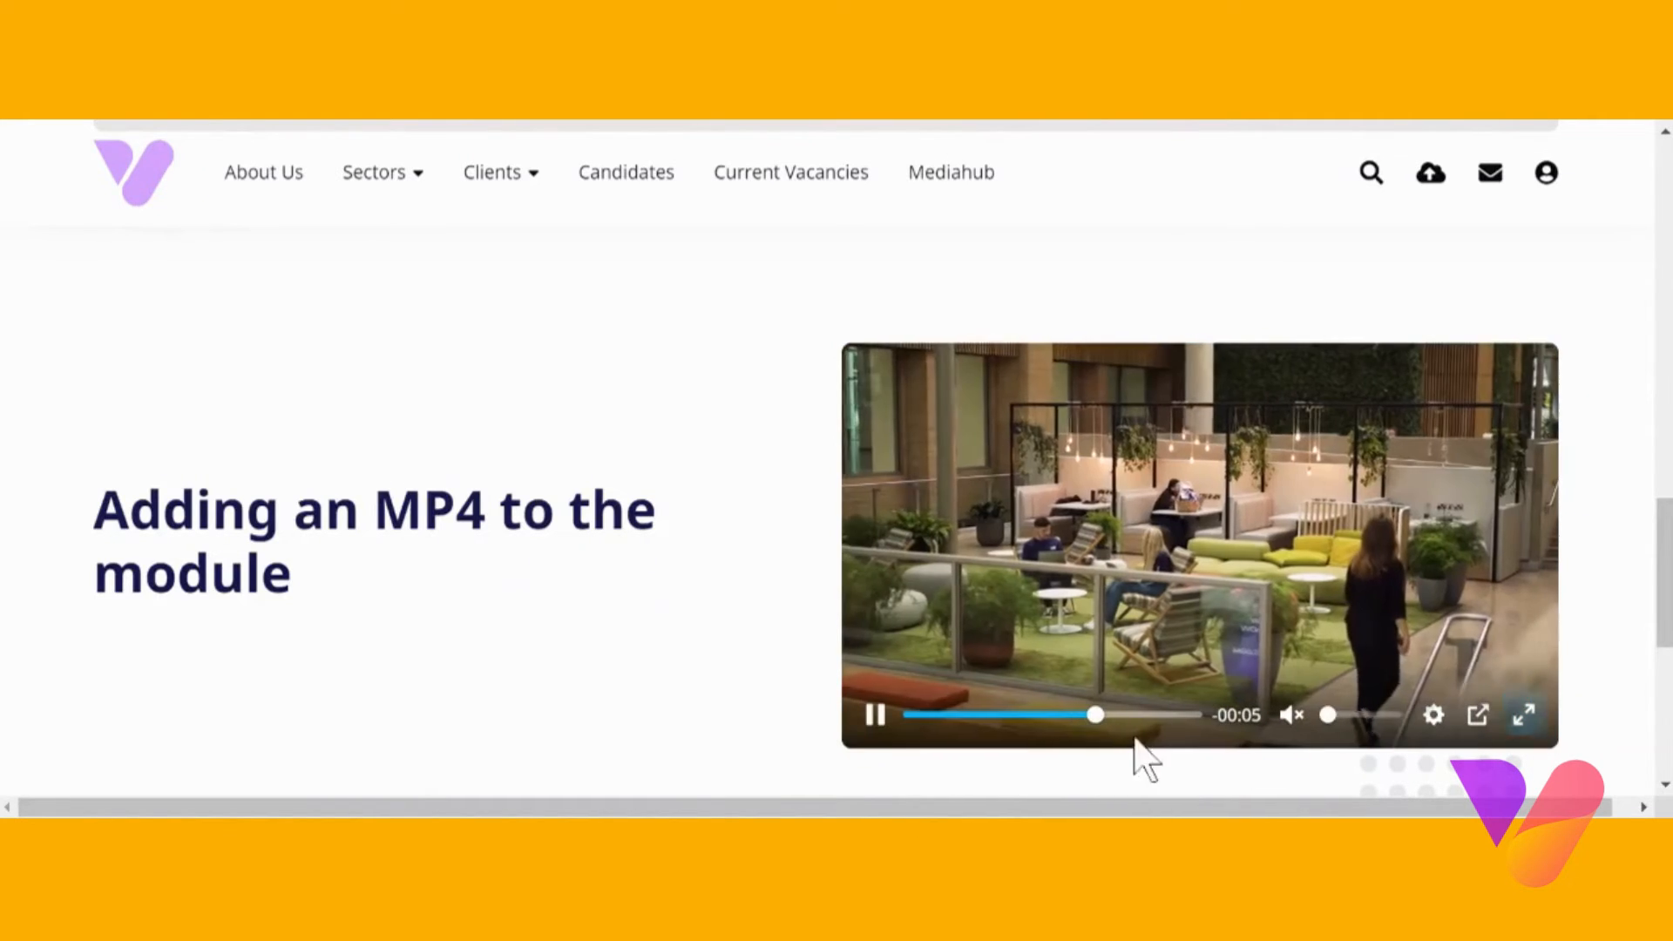
pyautogui.click(875, 716)
# Return to the Single Hero banner at the start of the page and view its background video again.
pyautogui.scroll(2, 1149, 483)
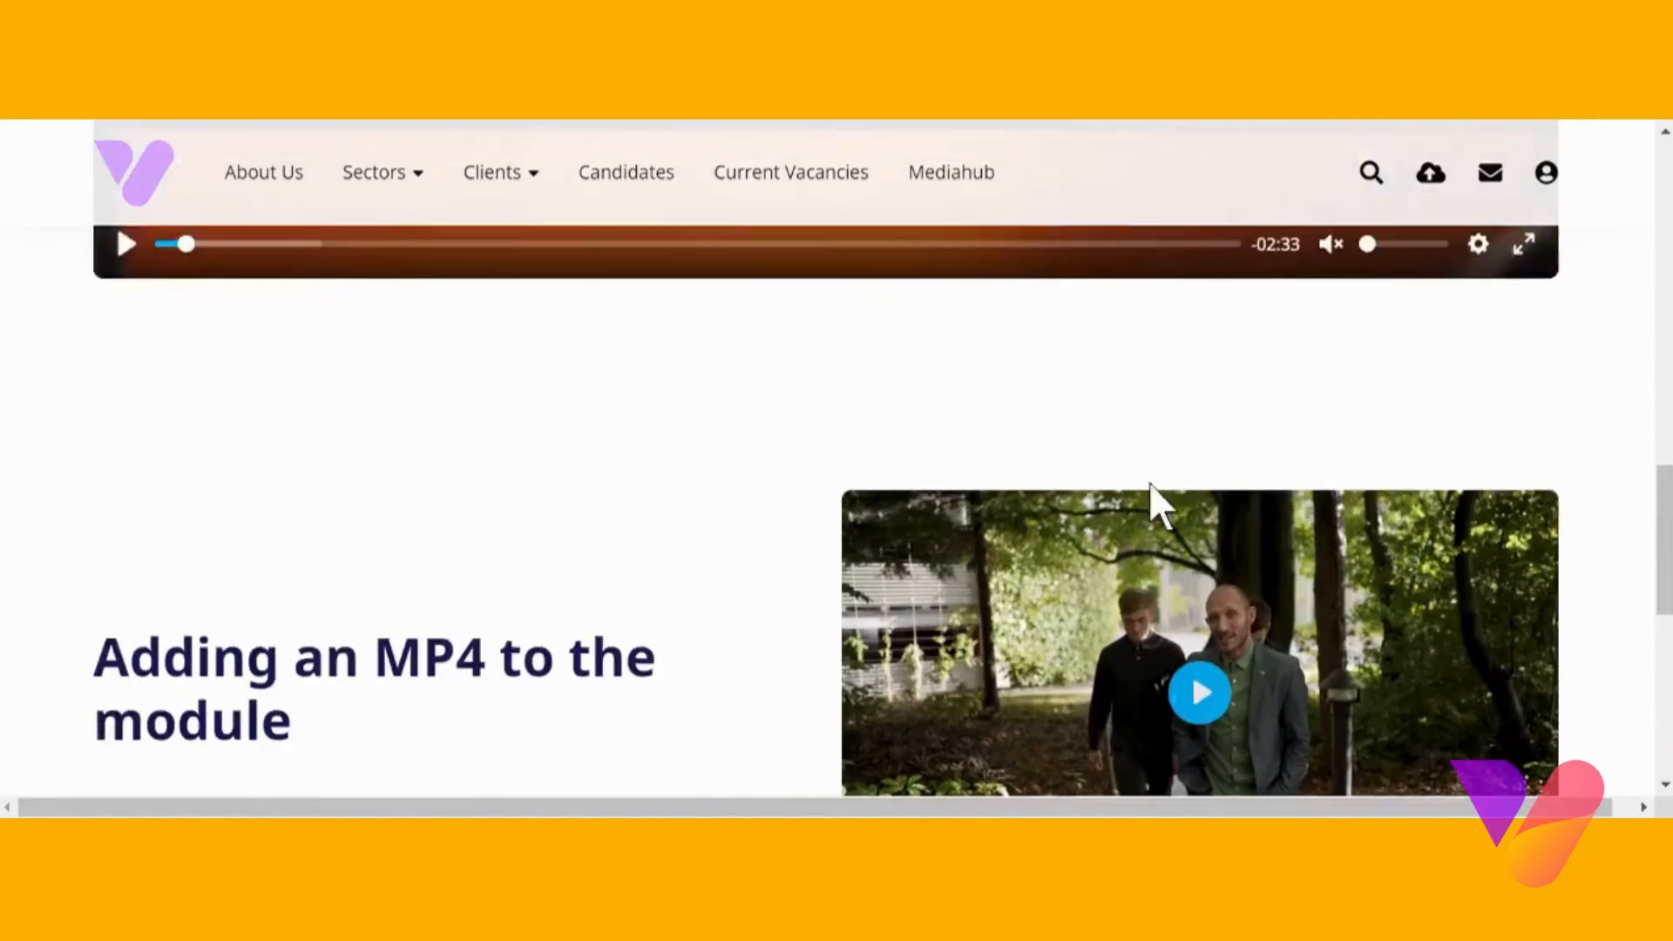
pyautogui.scroll(10, 1290, 506)
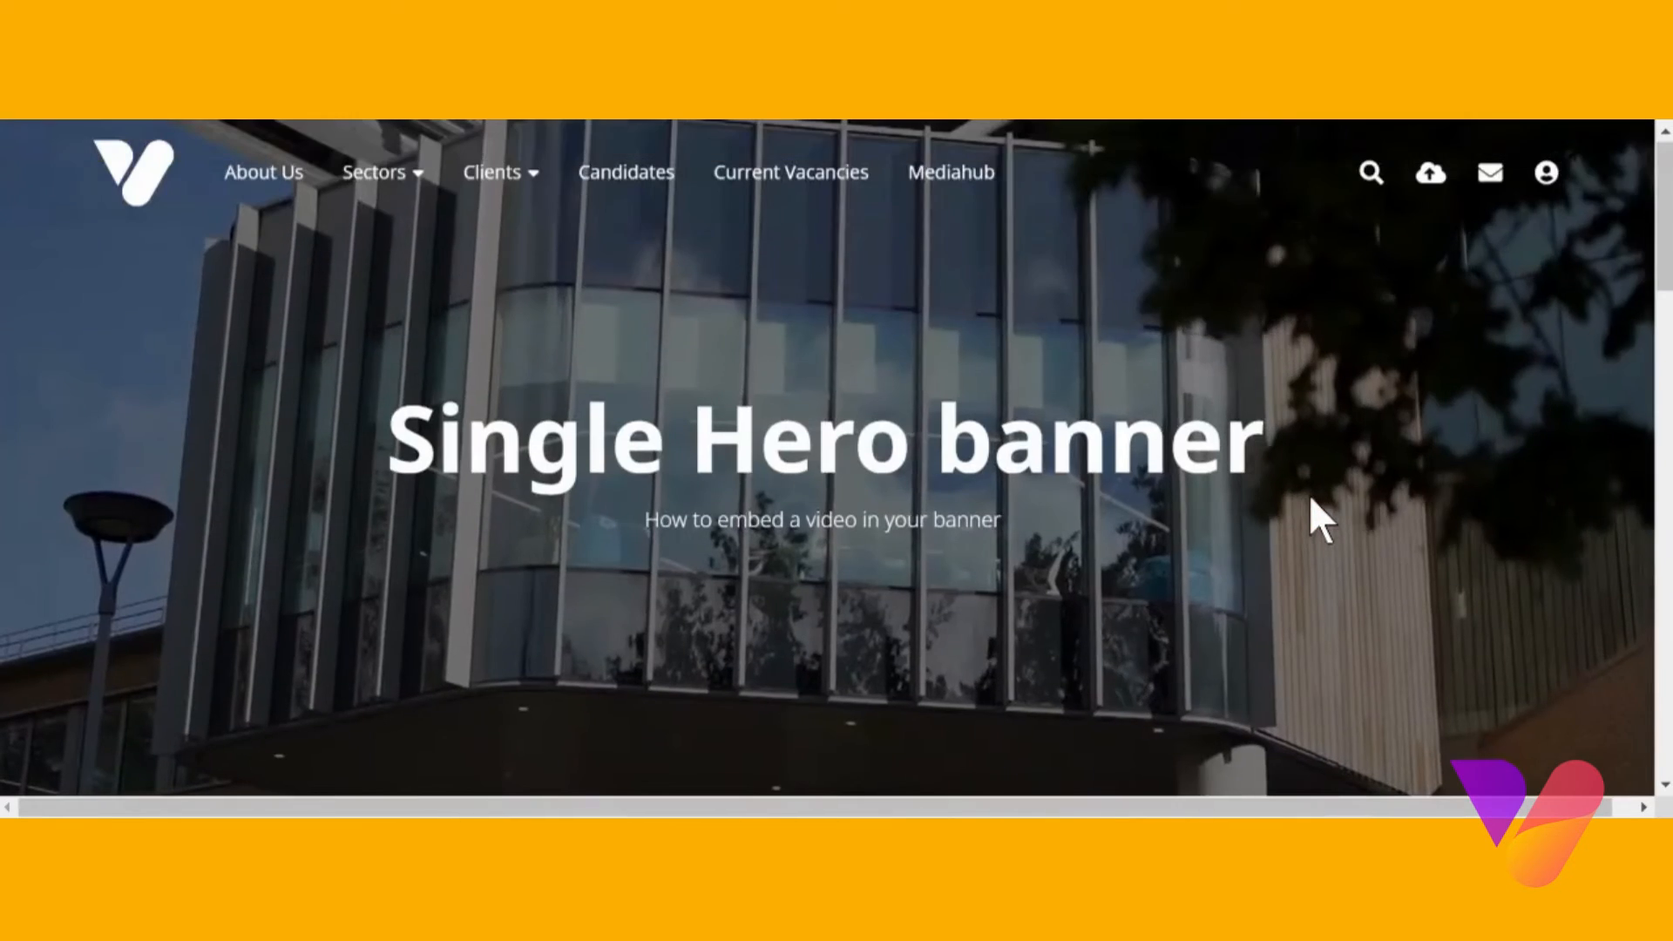
pyautogui.scroll(-1, 1309, 495)
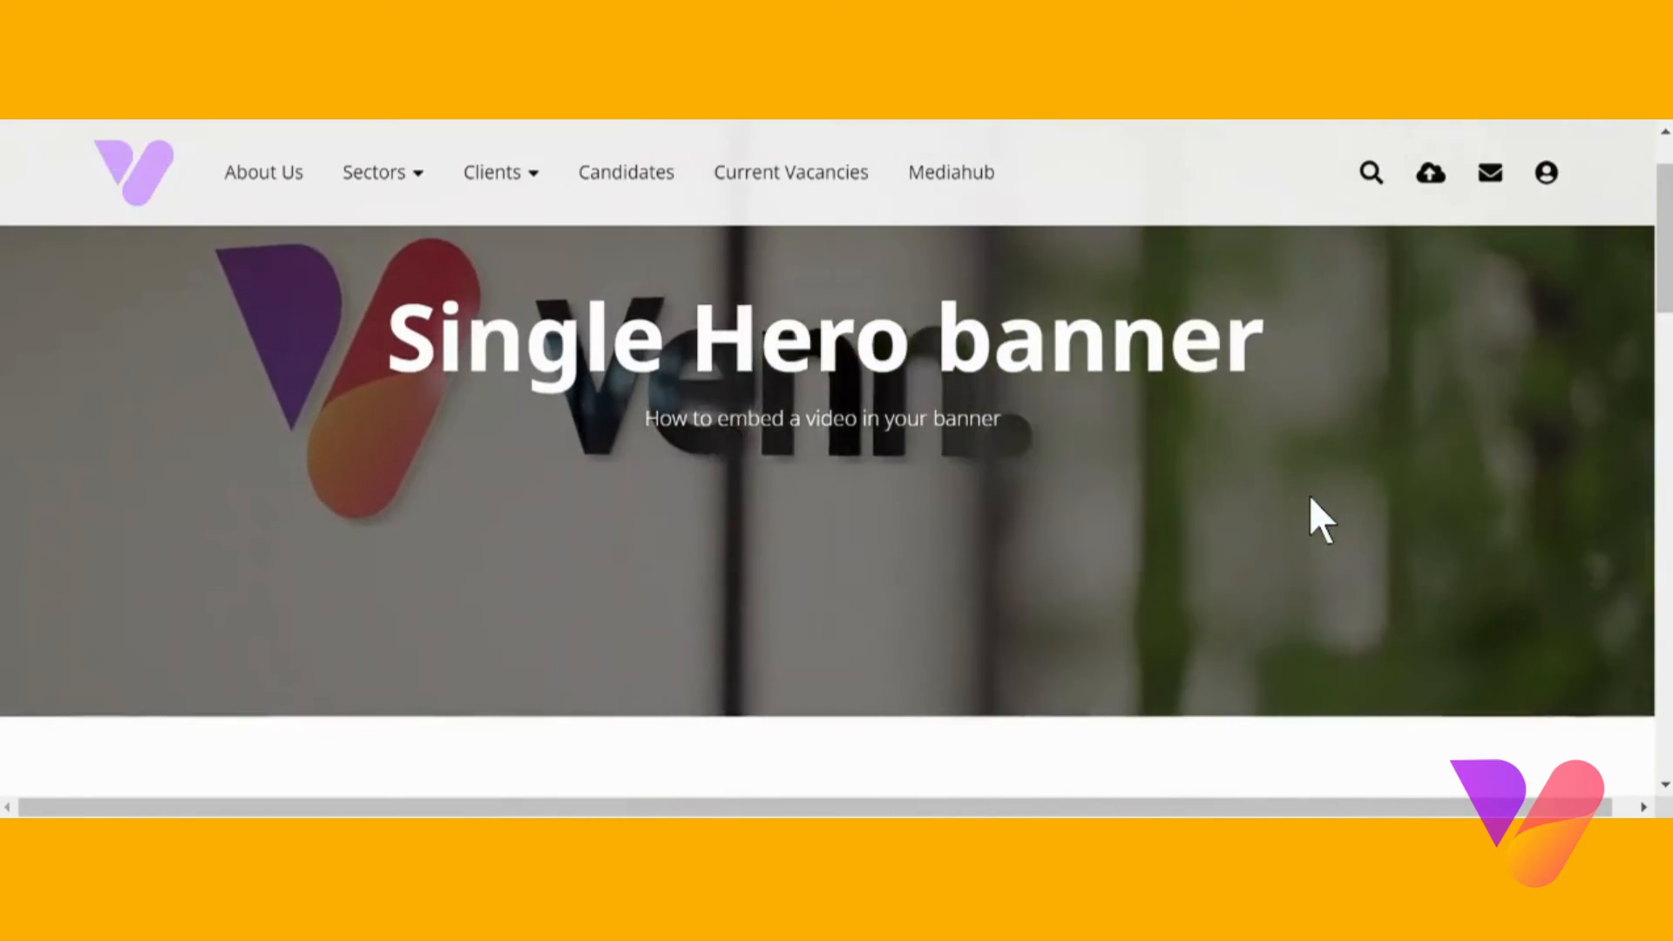